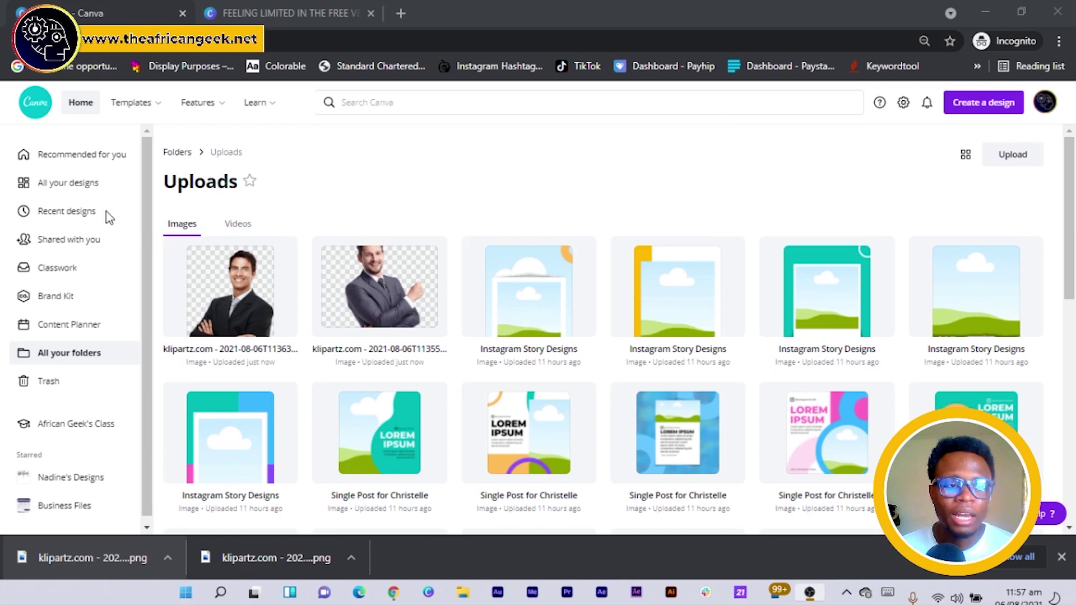
- Search the design types for "banner" and create a new Banner (Landscape) design
left_click(50, 189)
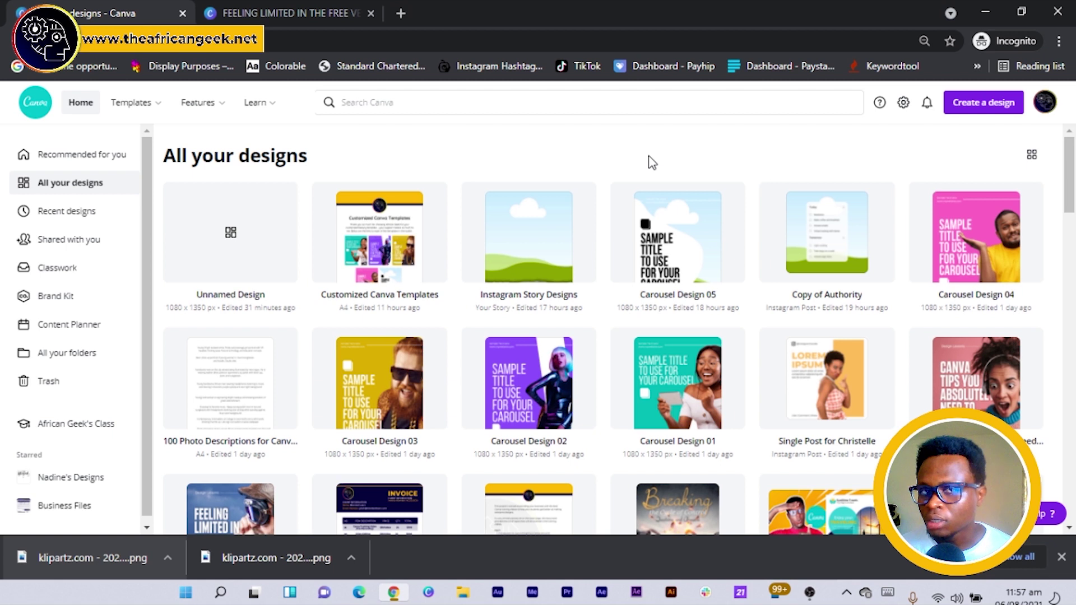
left_click(975, 108)
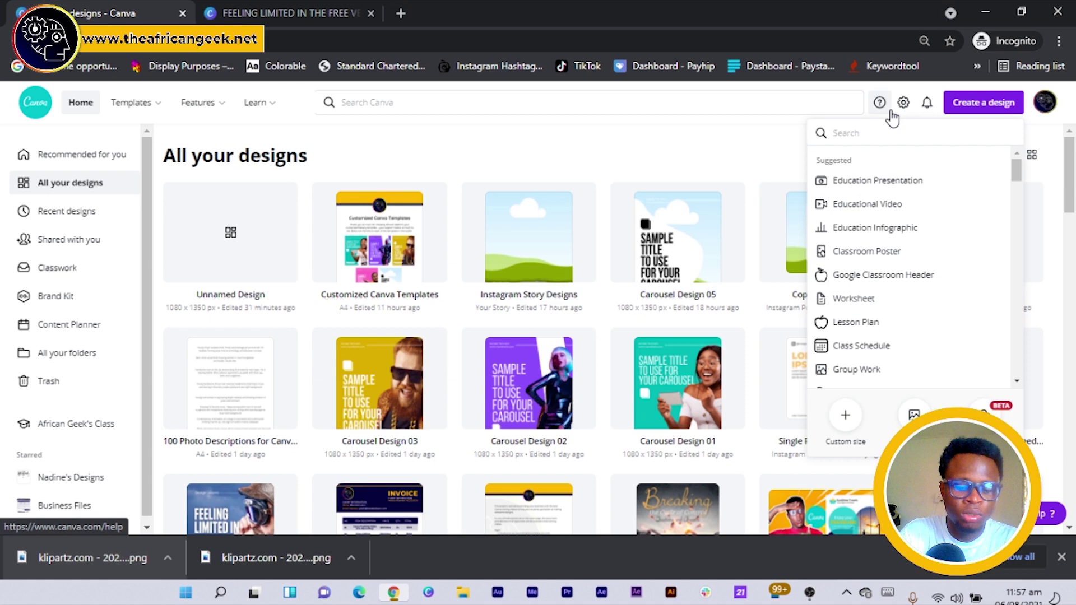
type("bane")
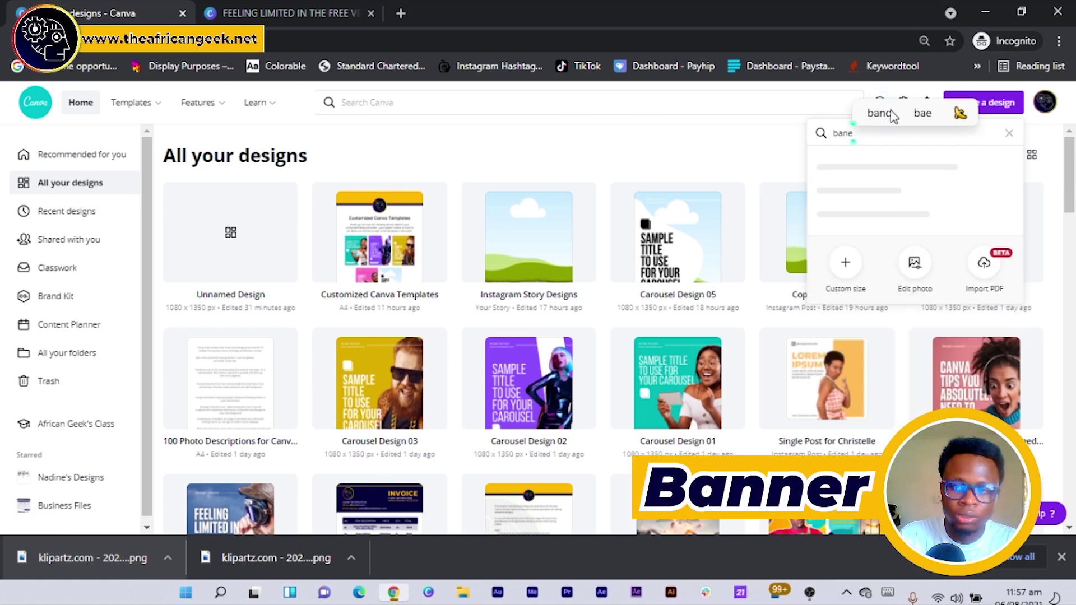
key("BackSpace")
type("ner")
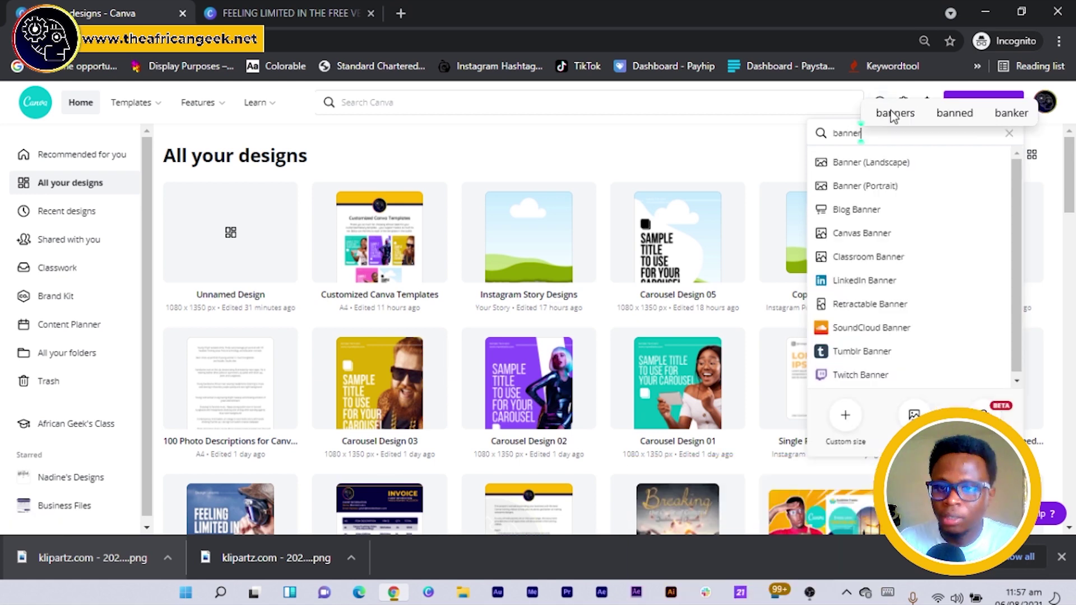
left_click(872, 163)
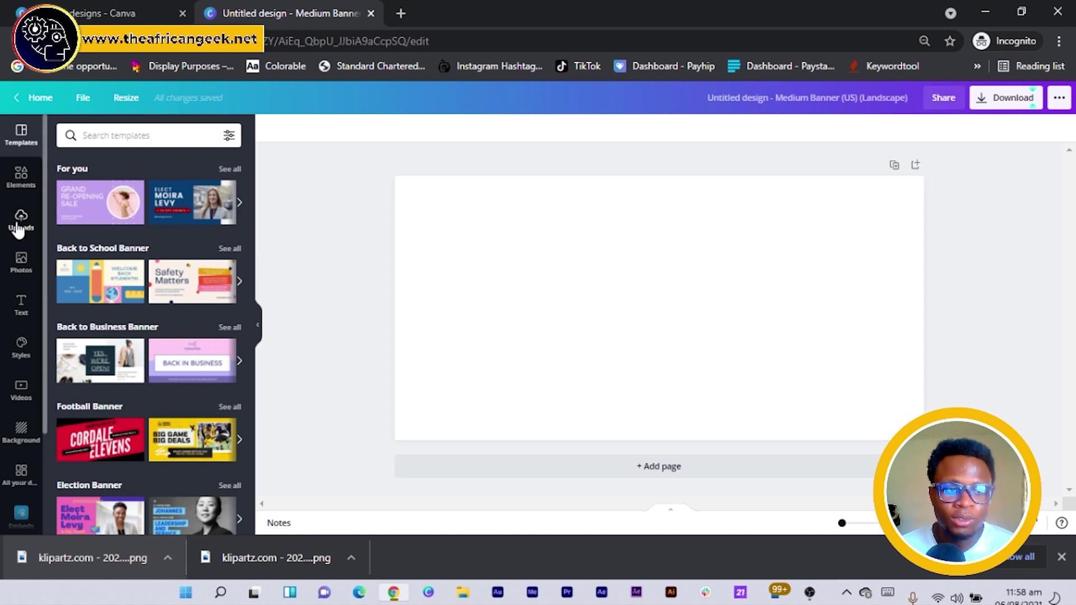
- Search the photo library for "conference"
left_click(22, 262)
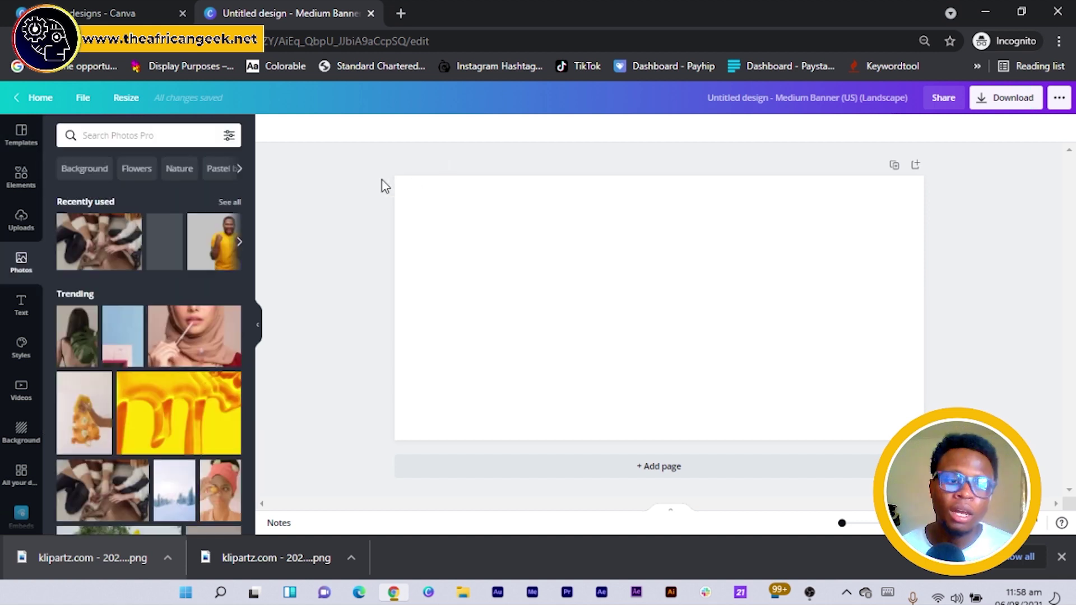
left_click(146, 131)
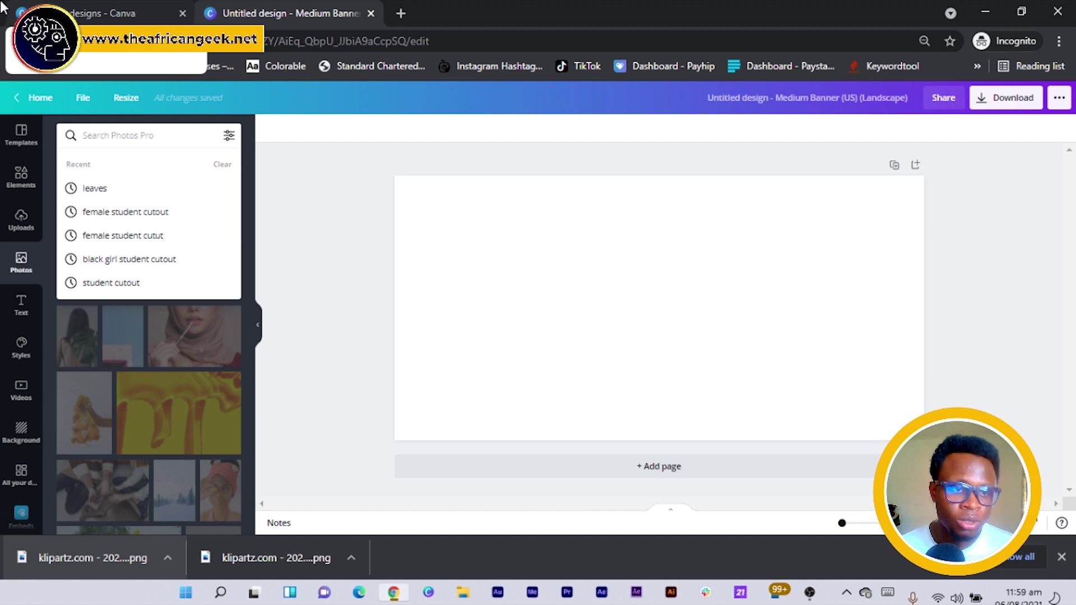
type("c")
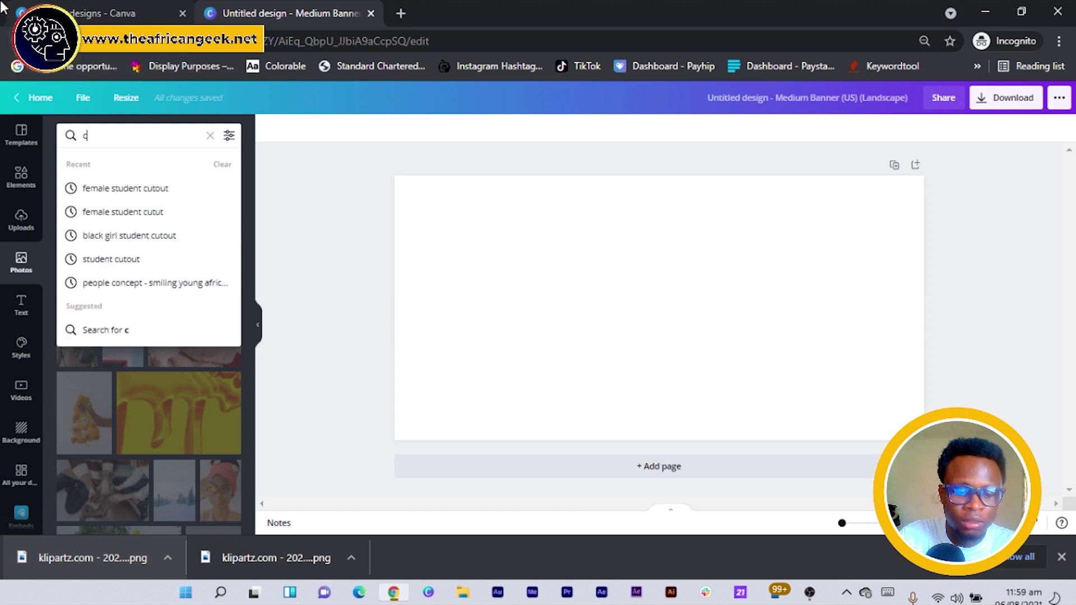
type("on")
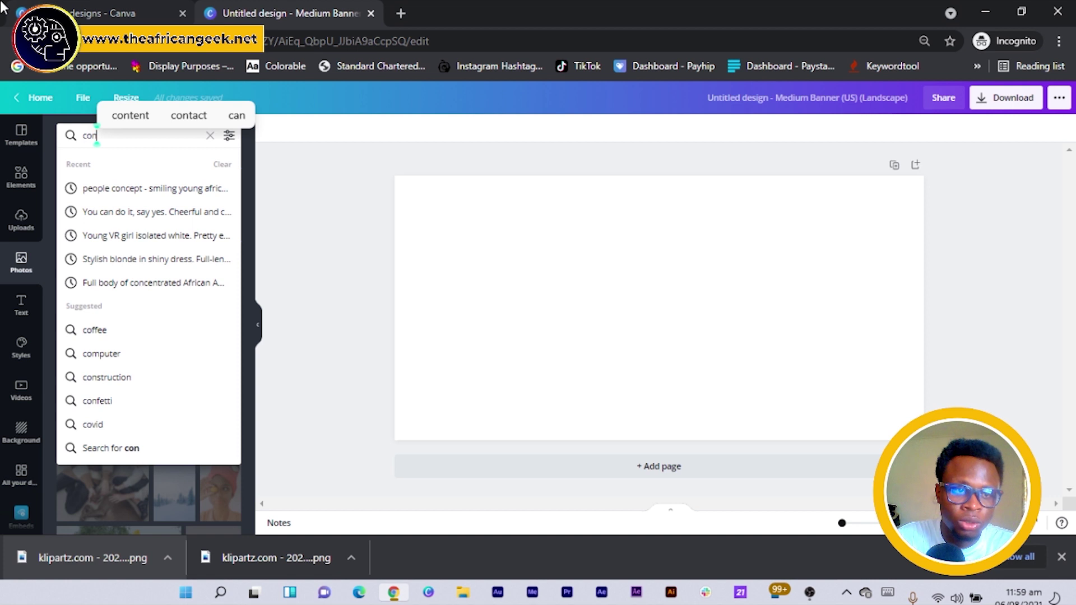
type("fere")
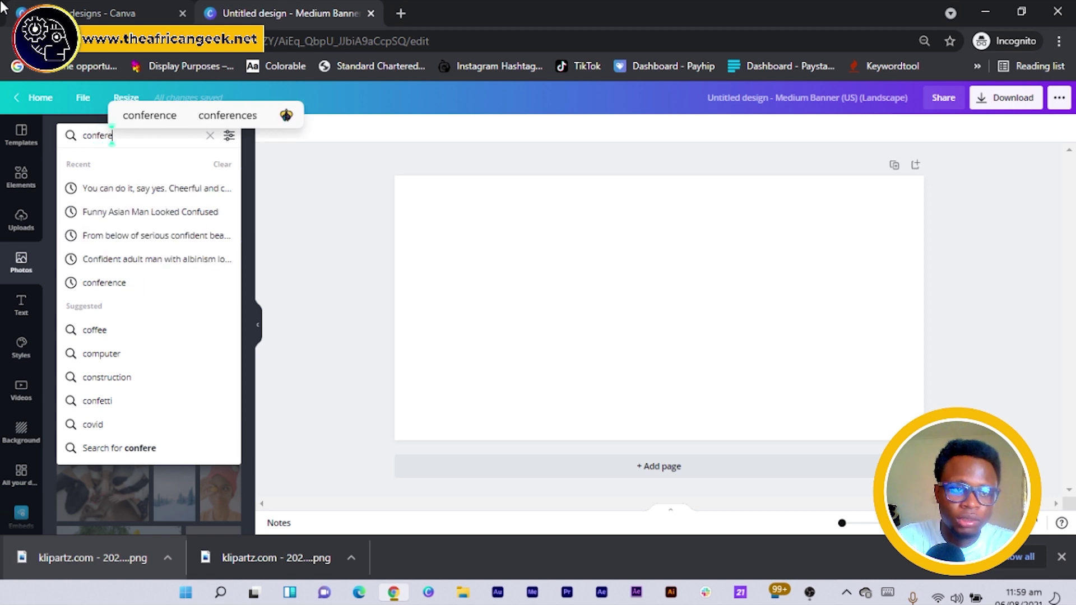
type("nce")
key("Return")
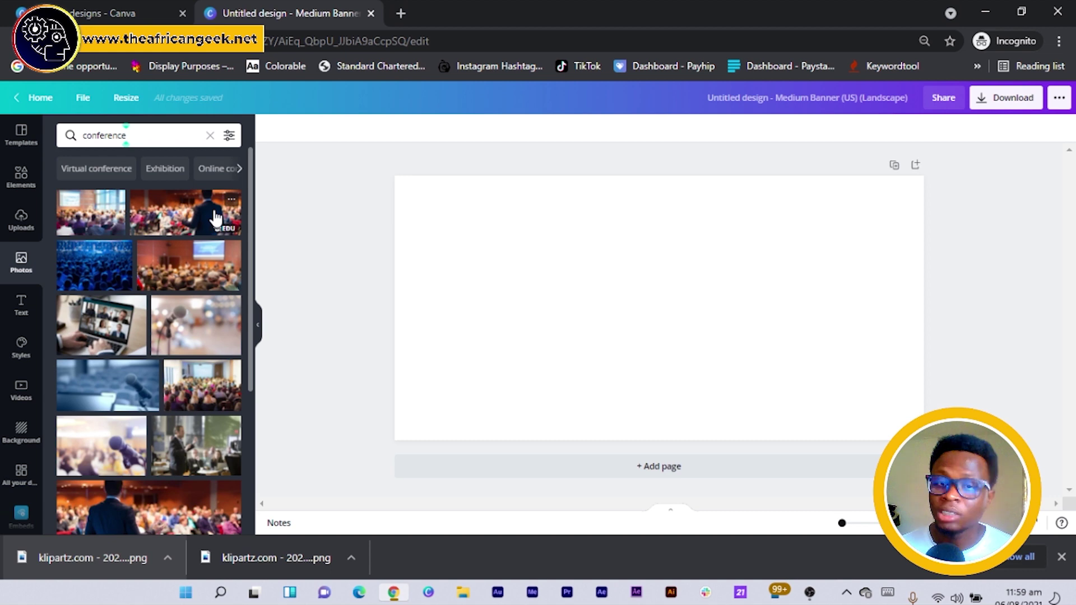
- Add the dark conference crowd photo with the raised fist and set it as the page background
scroll(185, 280, "down", 4)
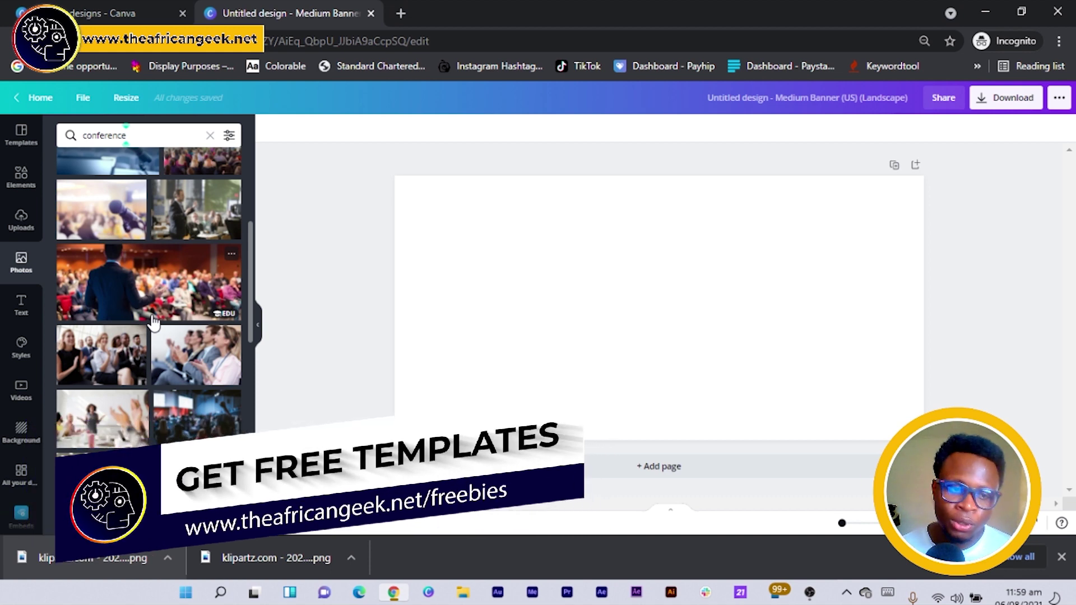
scroll(159, 347, "down", 4)
scroll(206, 275, "up", 1)
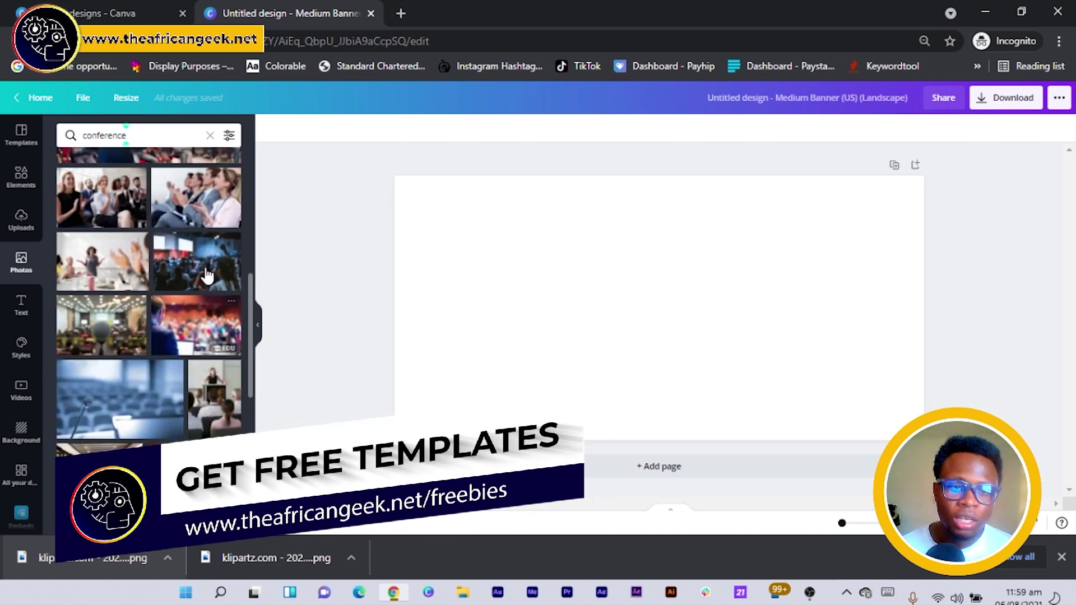
left_click(206, 275)
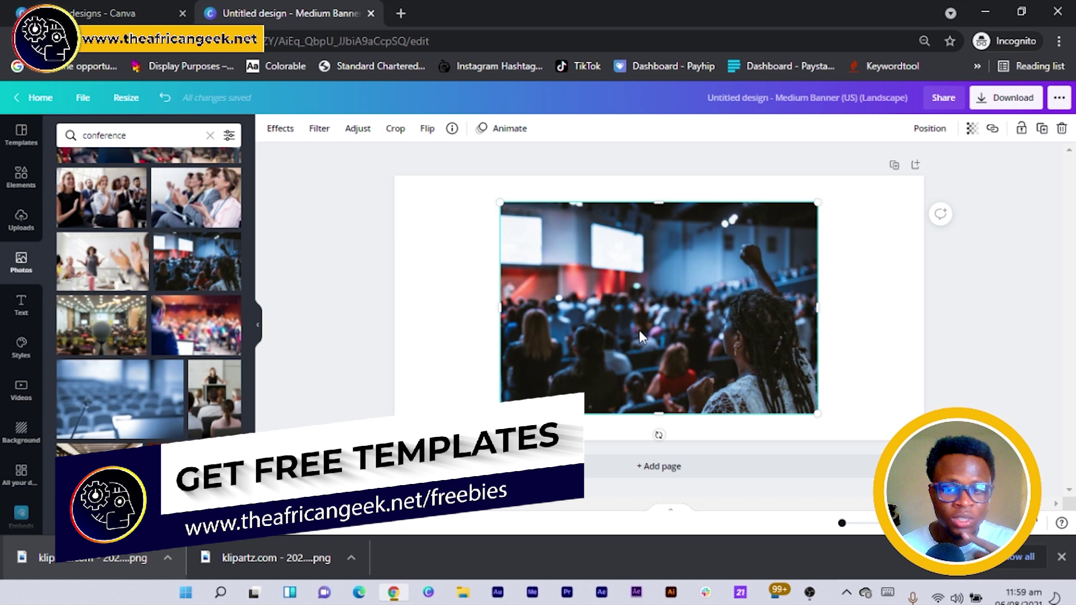
right_click(641, 336)
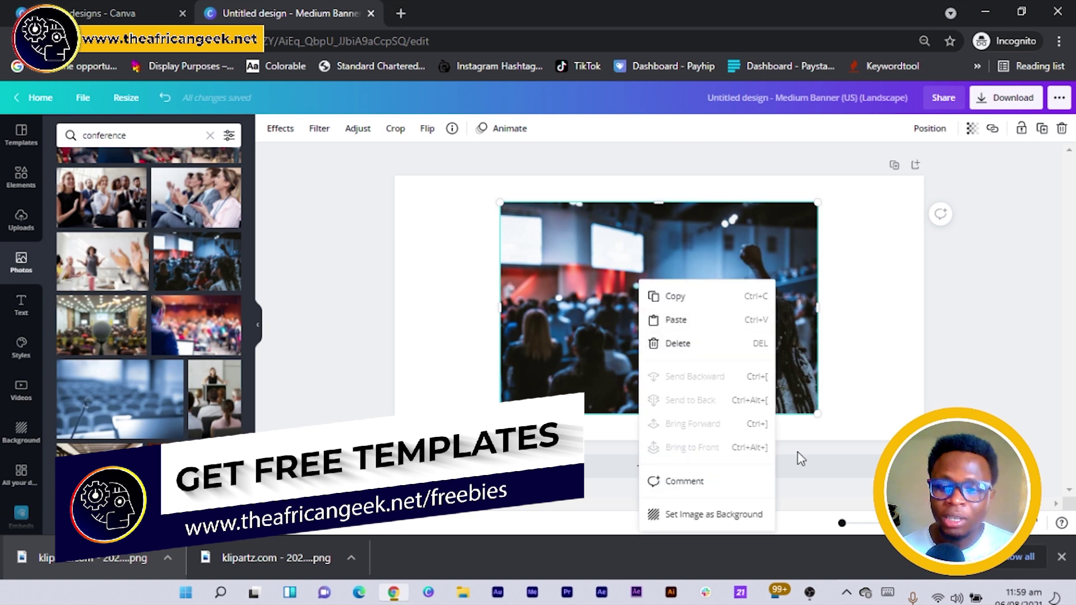
left_click(717, 519)
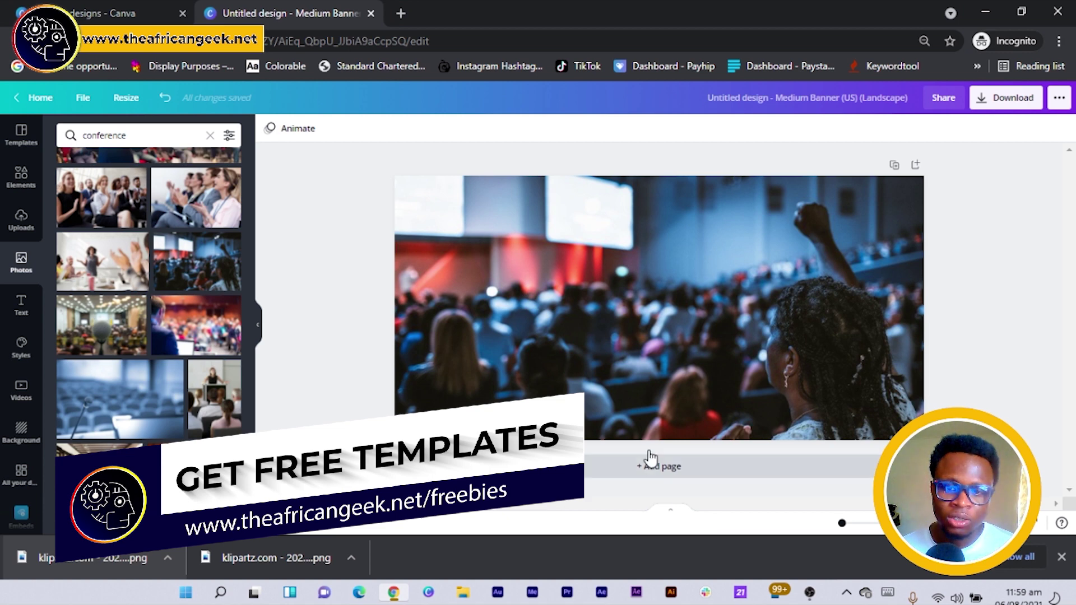
- Add a rectangle over the photo and resize it to cover the whole page
left_click(641, 307)
key("r")
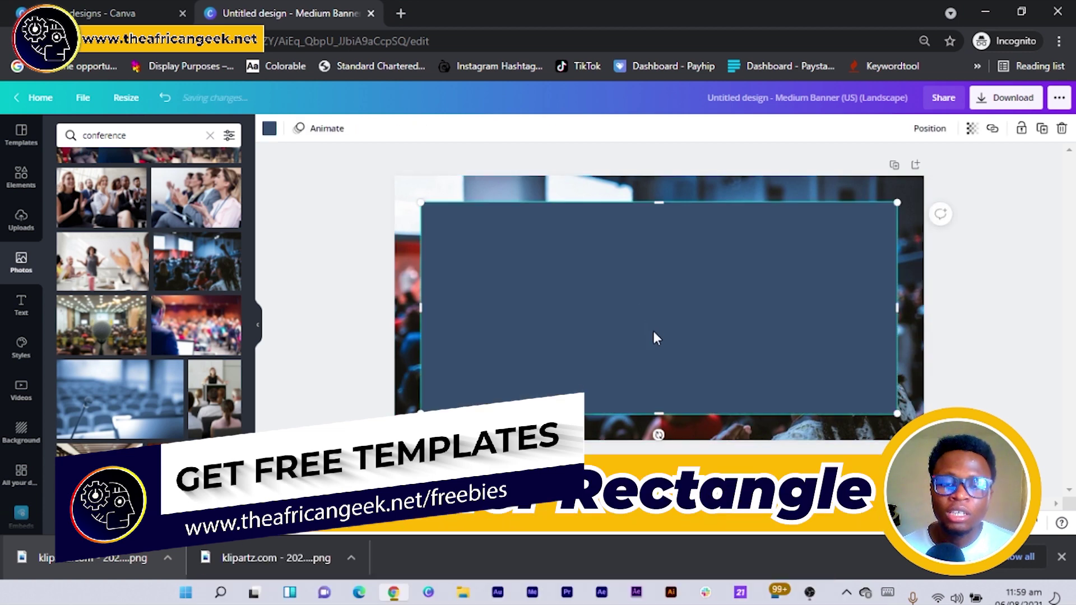
left_click_drag(653, 328, 630, 308)
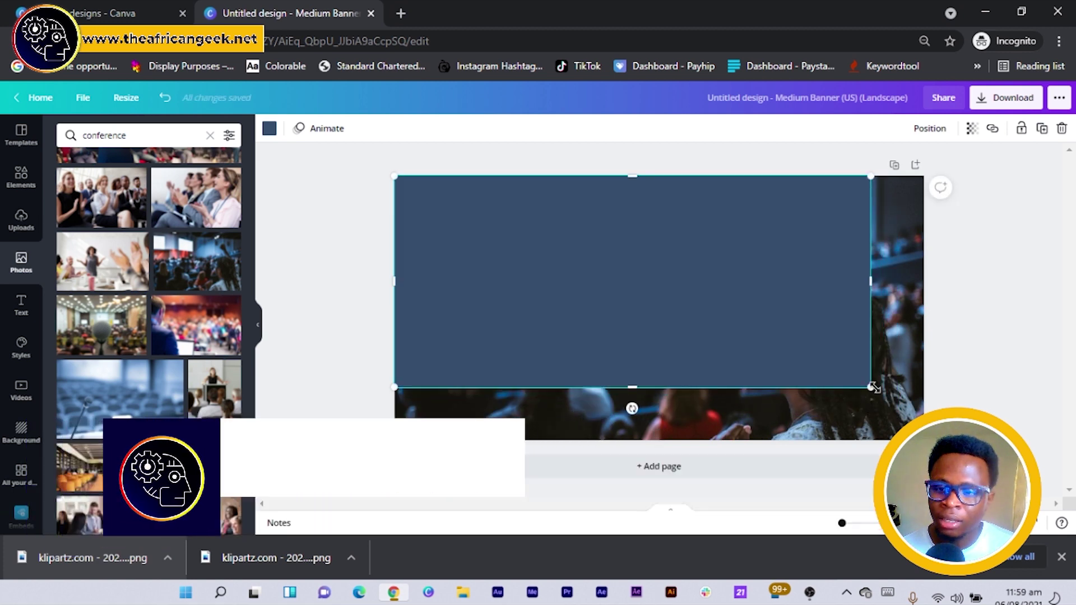
left_click_drag(872, 387, 924, 442)
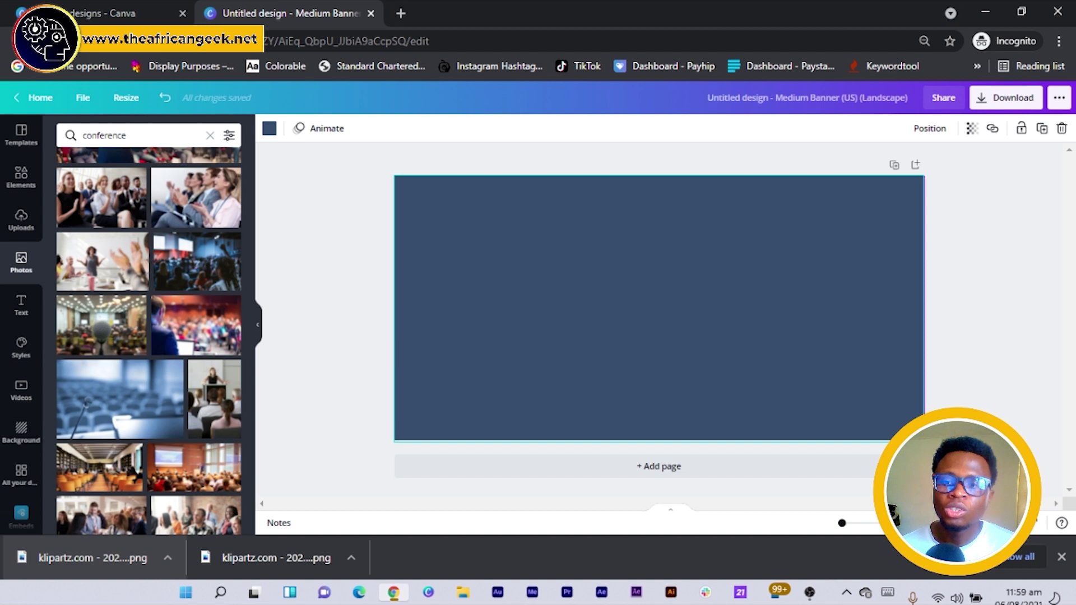
- Color the full-page rectangle black and set its transparency to 80
left_click(276, 130)
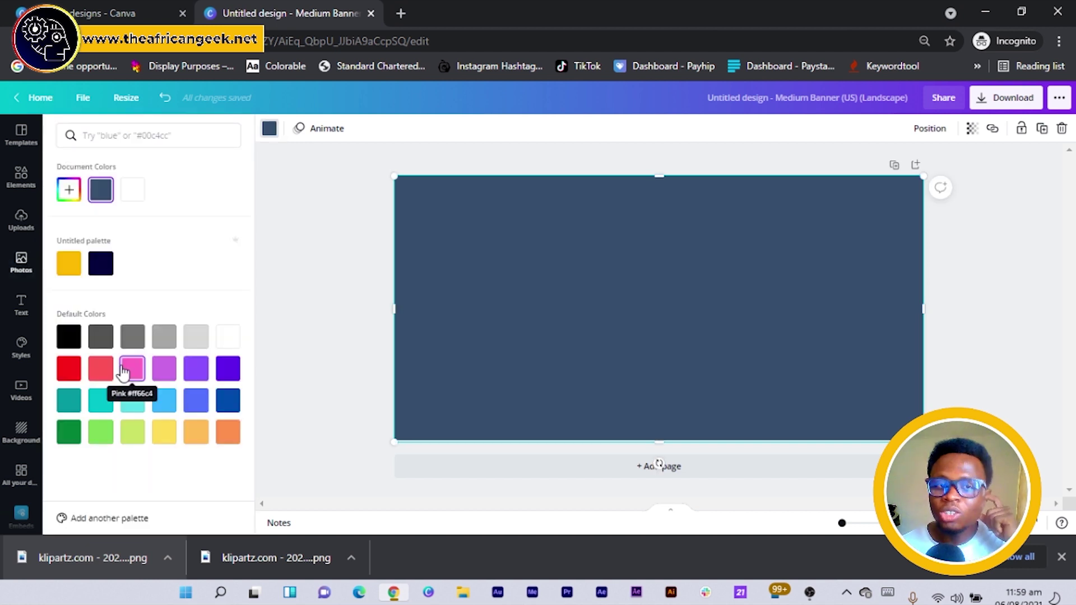
left_click(77, 345)
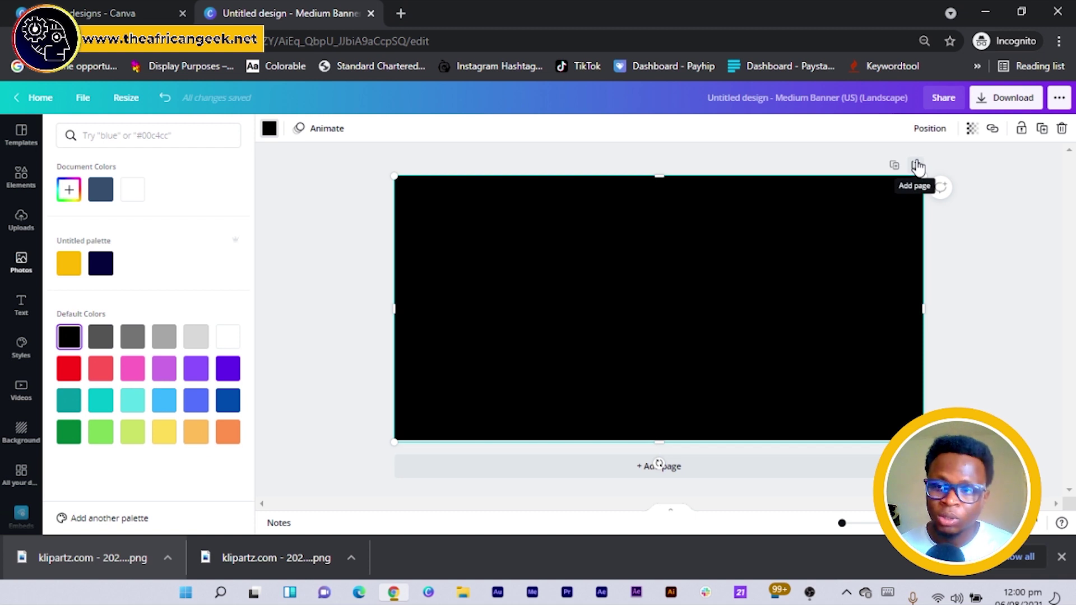
left_click(975, 133)
left_click(955, 165)
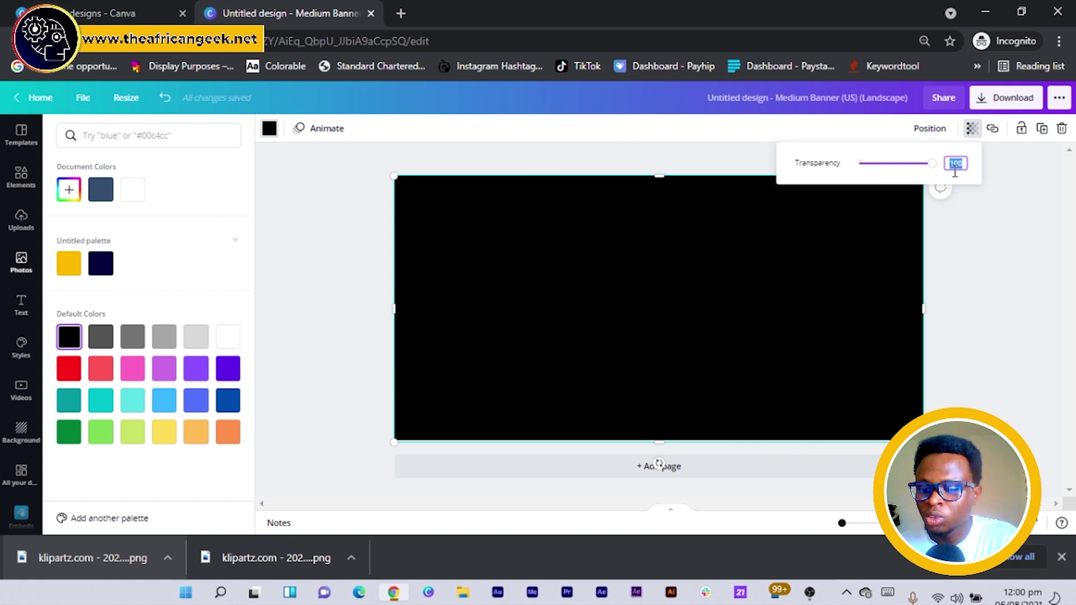
type("80")
key("Return")
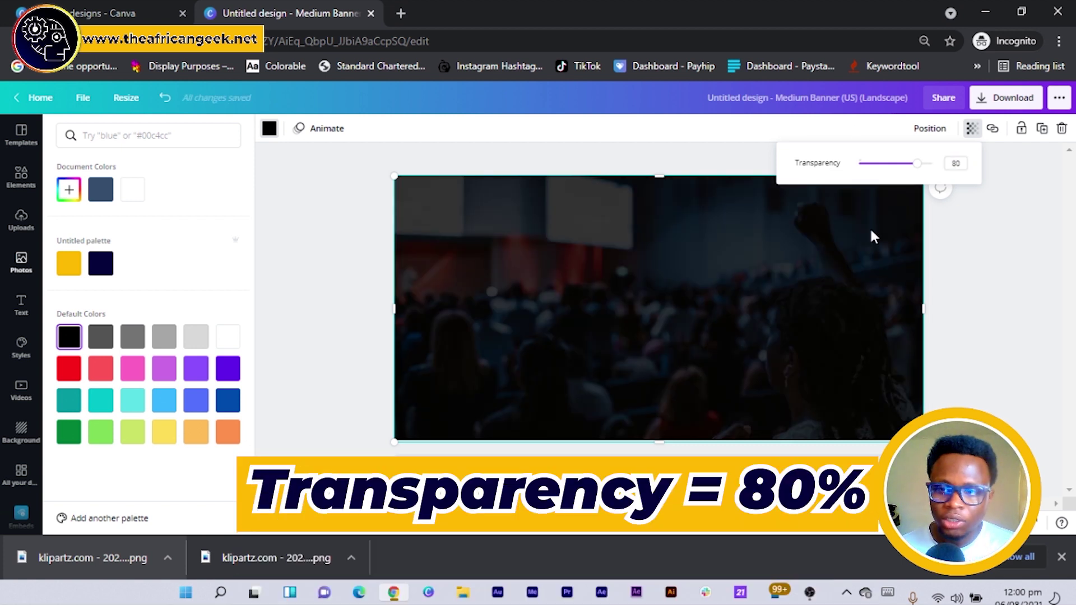
left_click(993, 259)
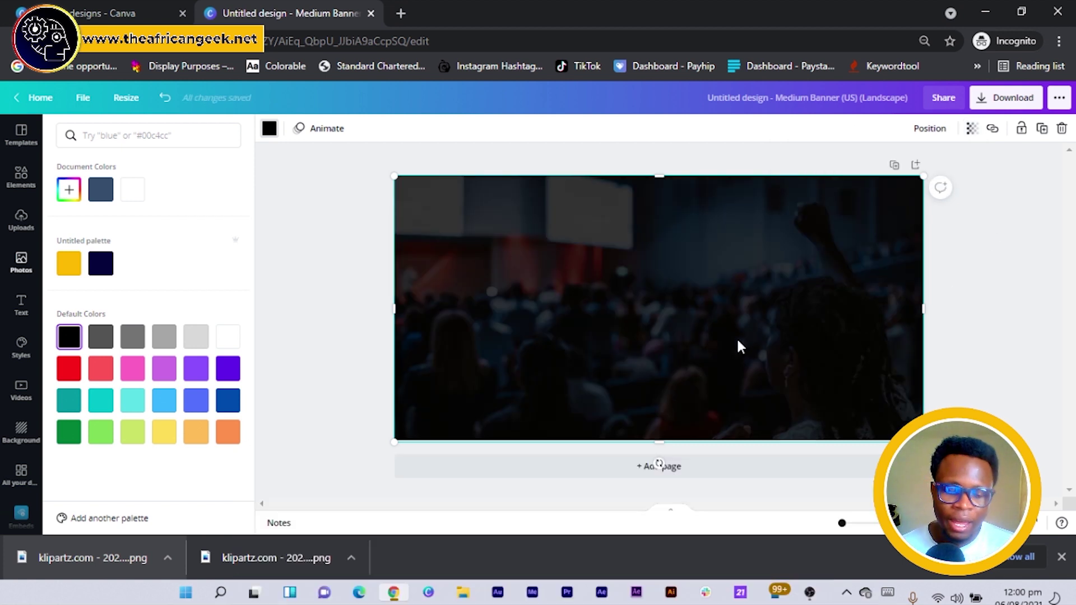
- Add a second rectangle, tilt it upward to the right and stretch it across the banner's top edge as a slanted band
key("ctrl+v")
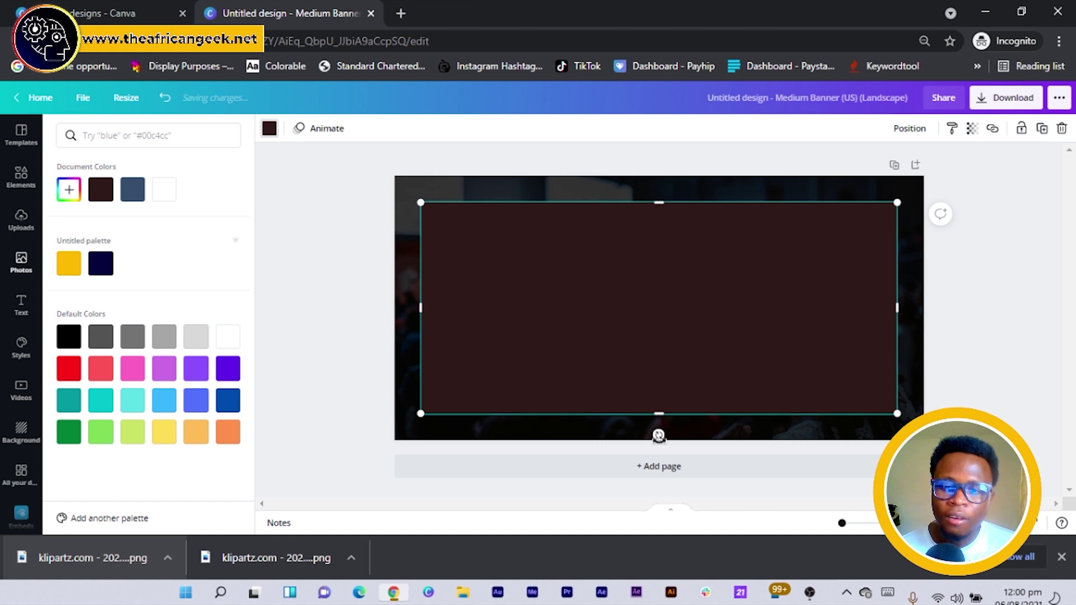
left_click_drag(659, 435, 720, 463)
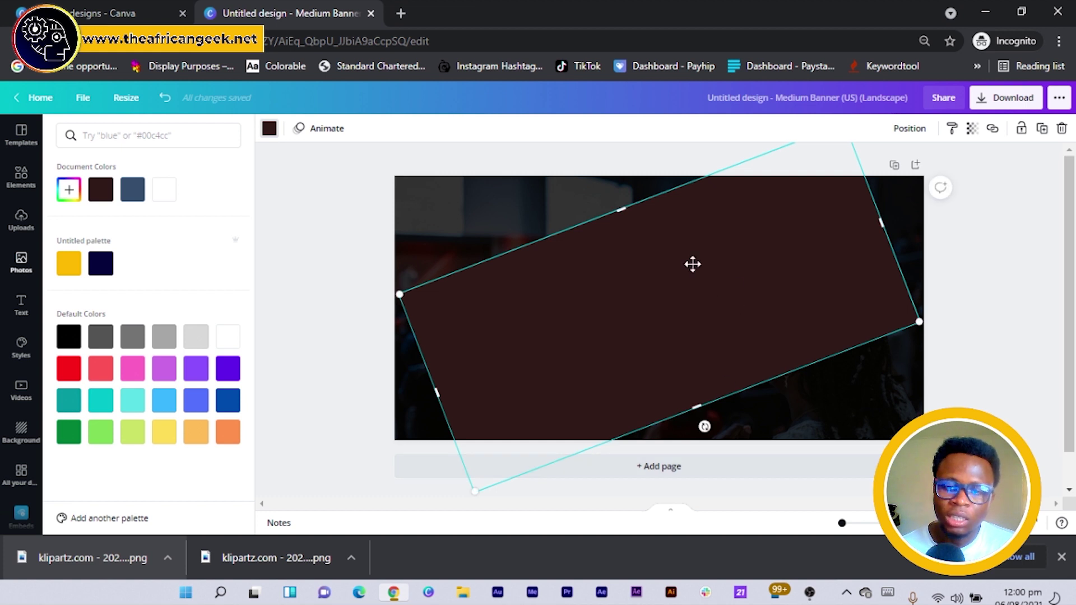
left_click_drag(693, 264, 552, 138)
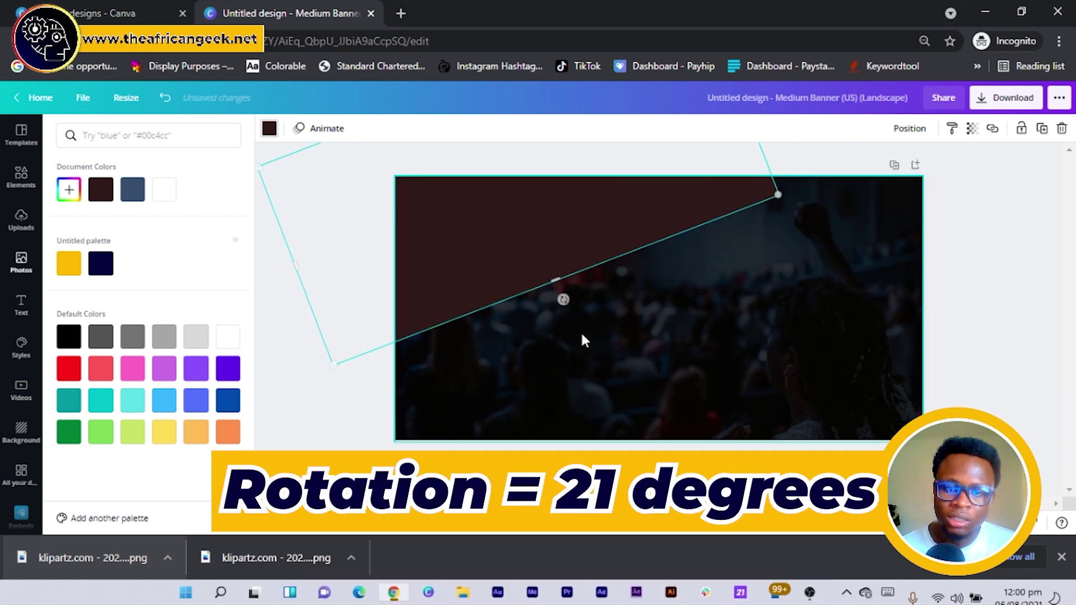
left_click_drag(562, 298, 540, 304)
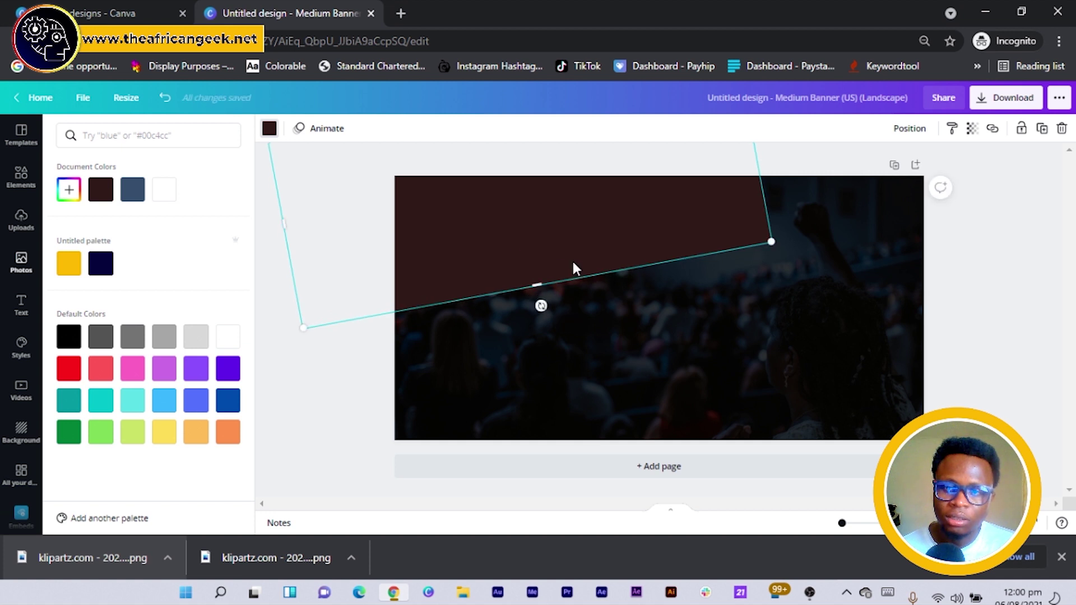
left_click_drag(571, 259, 694, 183)
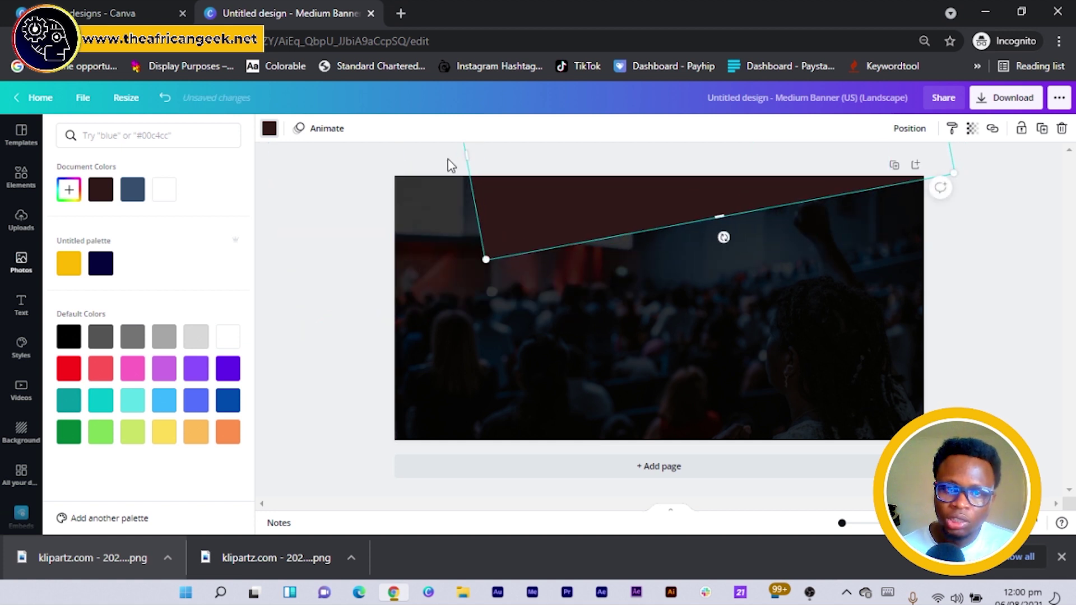
left_click_drag(467, 156, 269, 205)
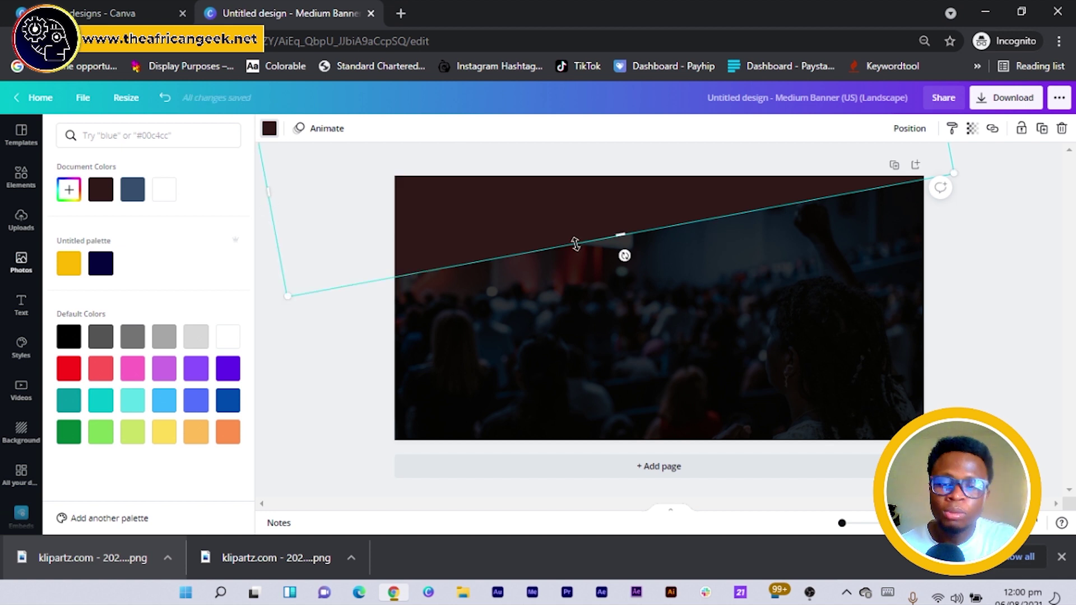
left_click_drag(576, 243, 578, 245)
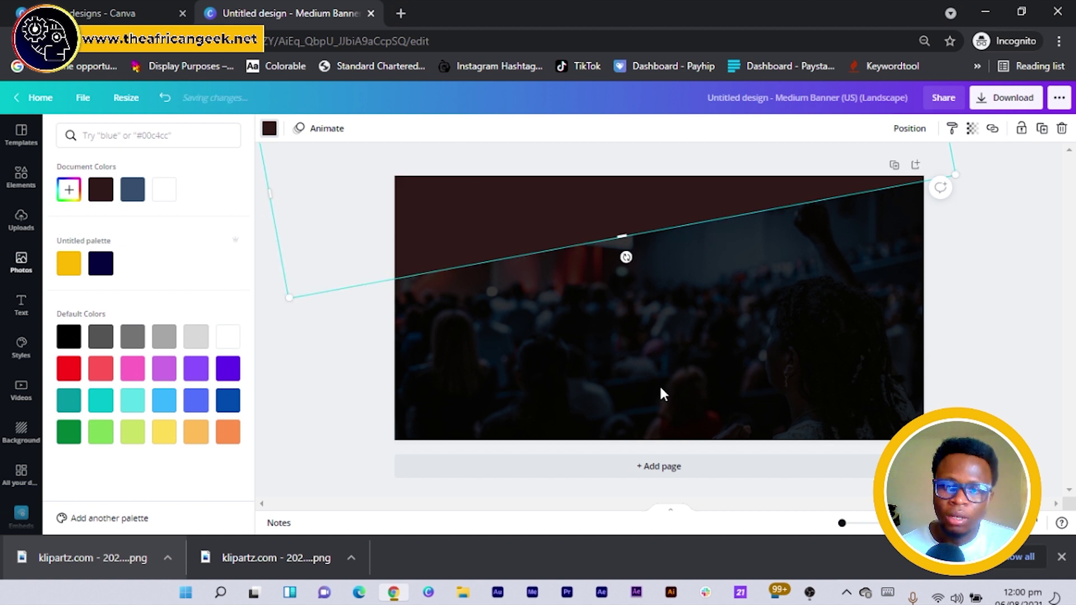
- Place a copy of the slanted rectangle over the banner's lower right corner and color both slanted rectangles white
left_click_drag(660, 388, 757, 422)
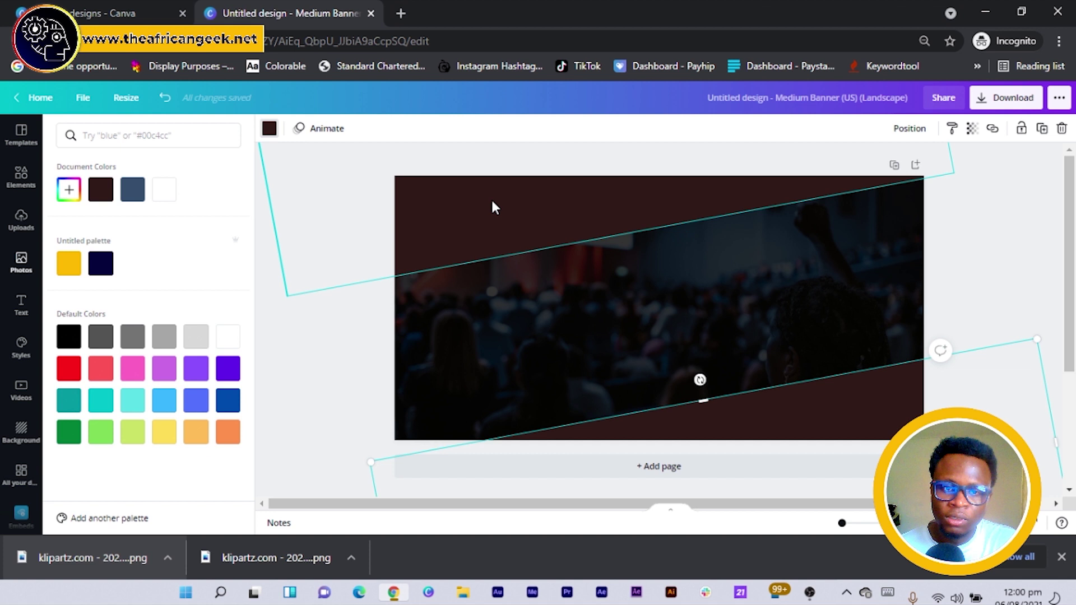
key("ctrl+a")
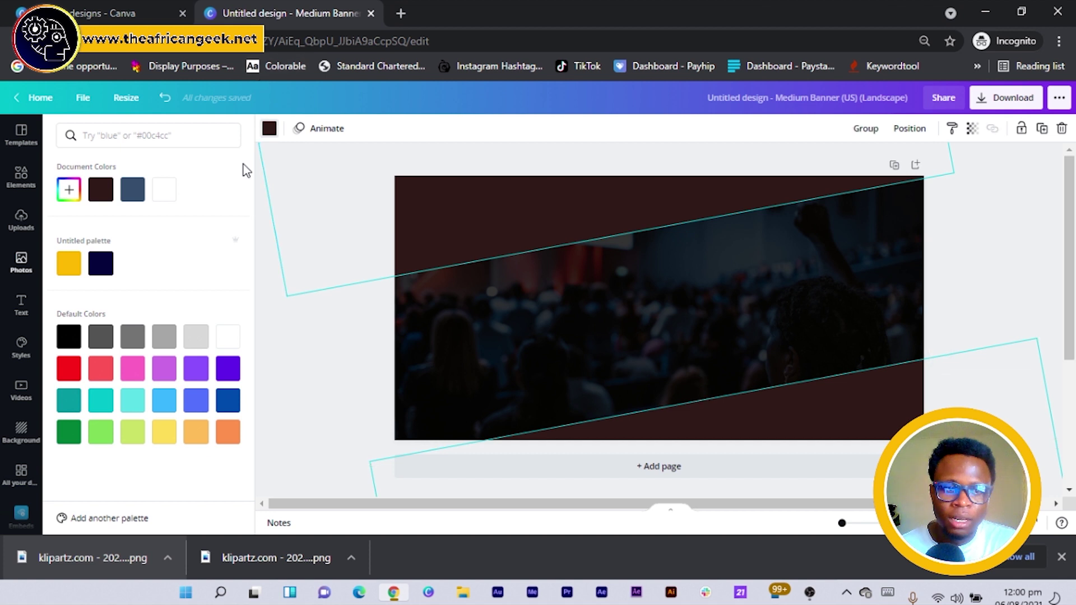
key("ctrl+z")
left_click(294, 327)
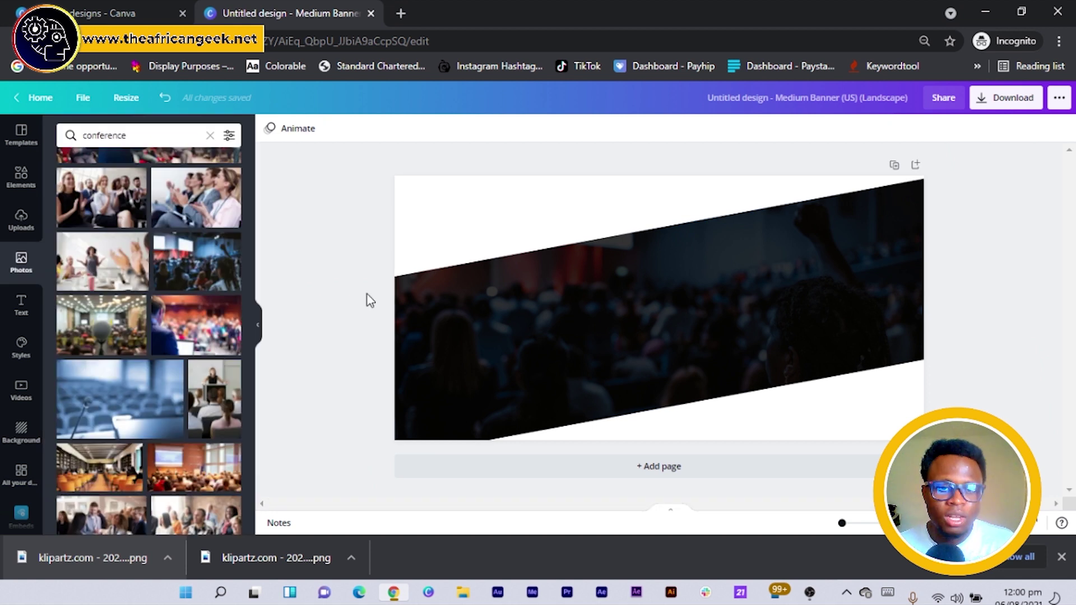
- Search the stock photos for "light leak"
left_click(17, 229)
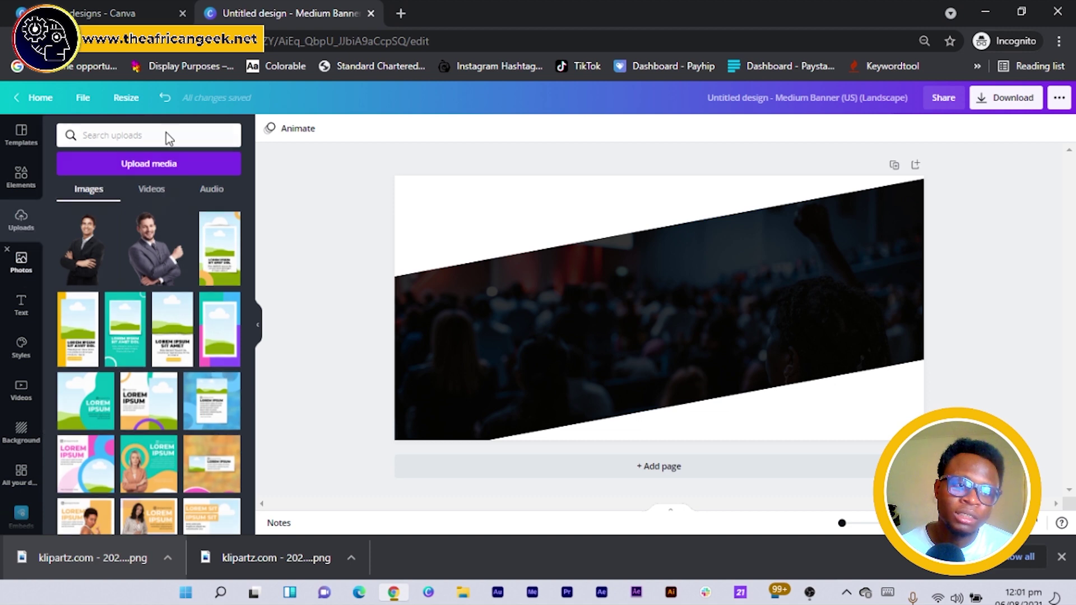
left_click(21, 261)
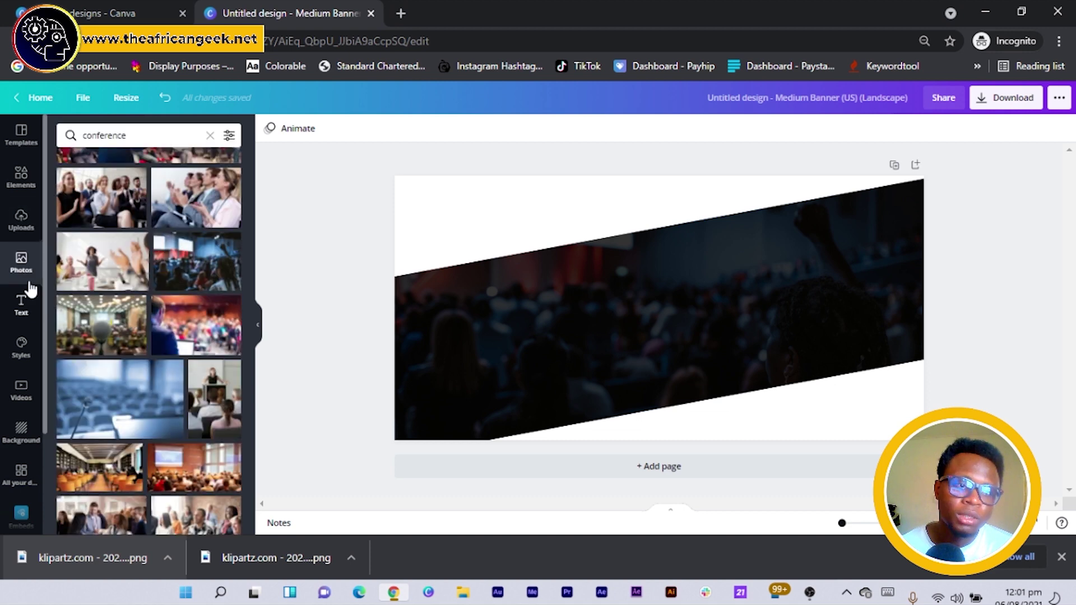
left_click(151, 140)
double_click(152, 144)
type("l")
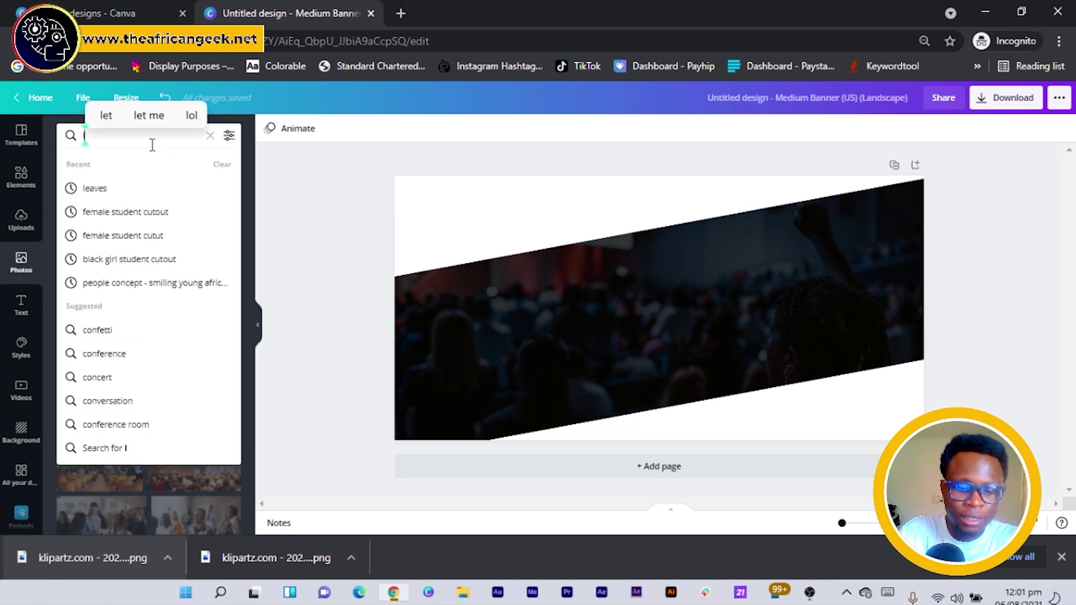
type("ight leak")
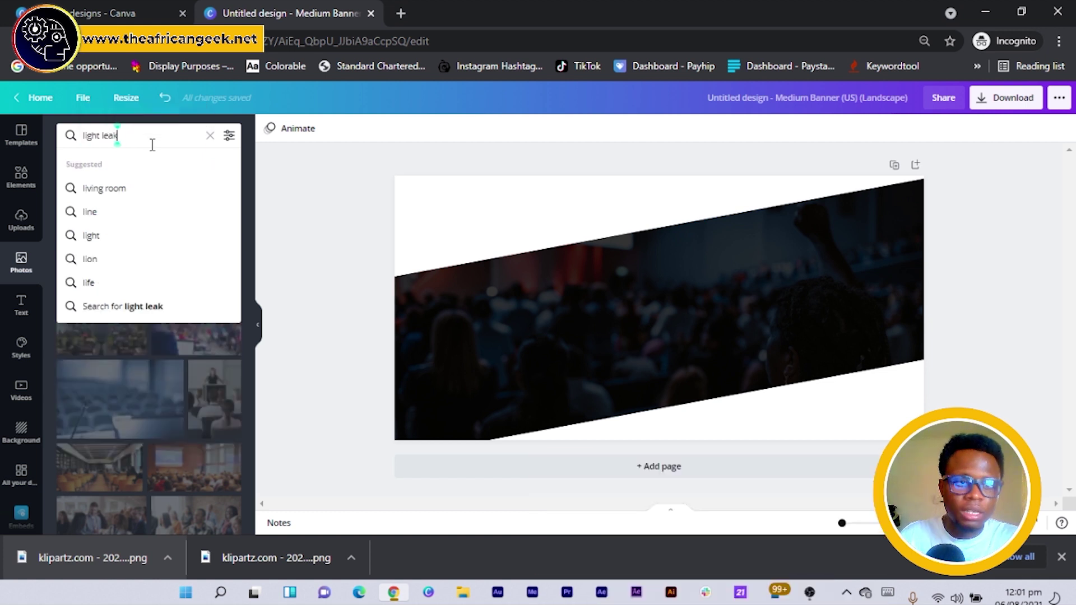
key("Return")
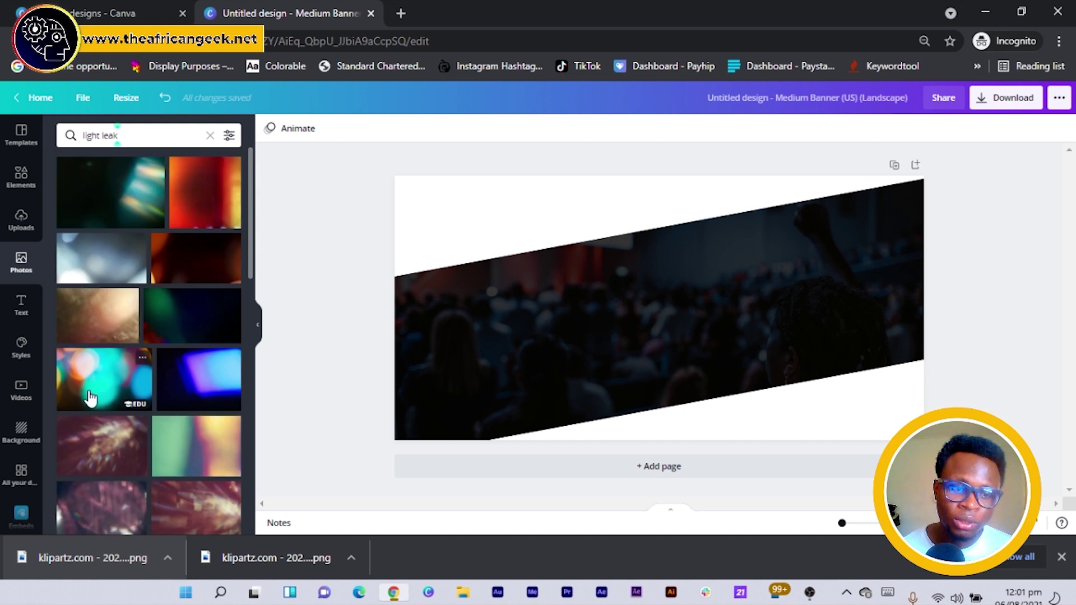
- Add the teal and orange bokeh light leak photo to the banner and set its transparency to 24
left_click(90, 397)
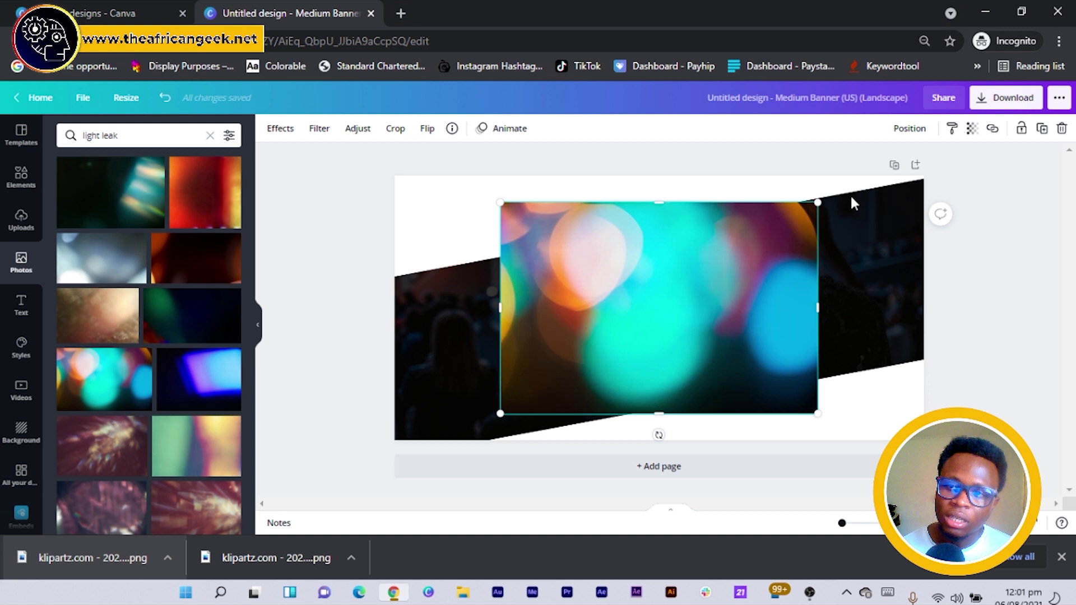
left_click(972, 129)
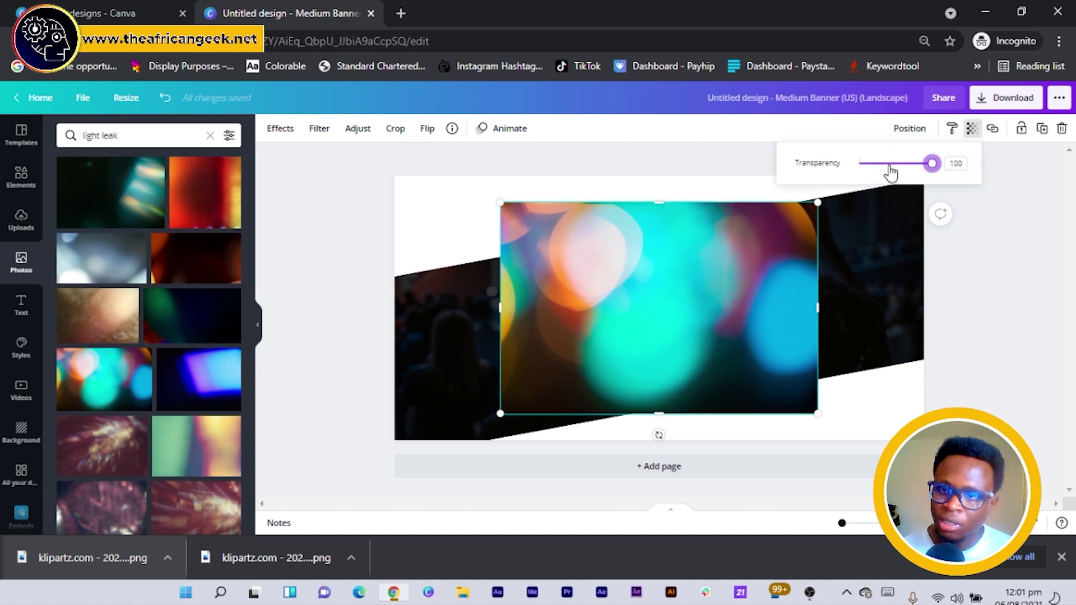
left_click_drag(891, 167, 876, 163)
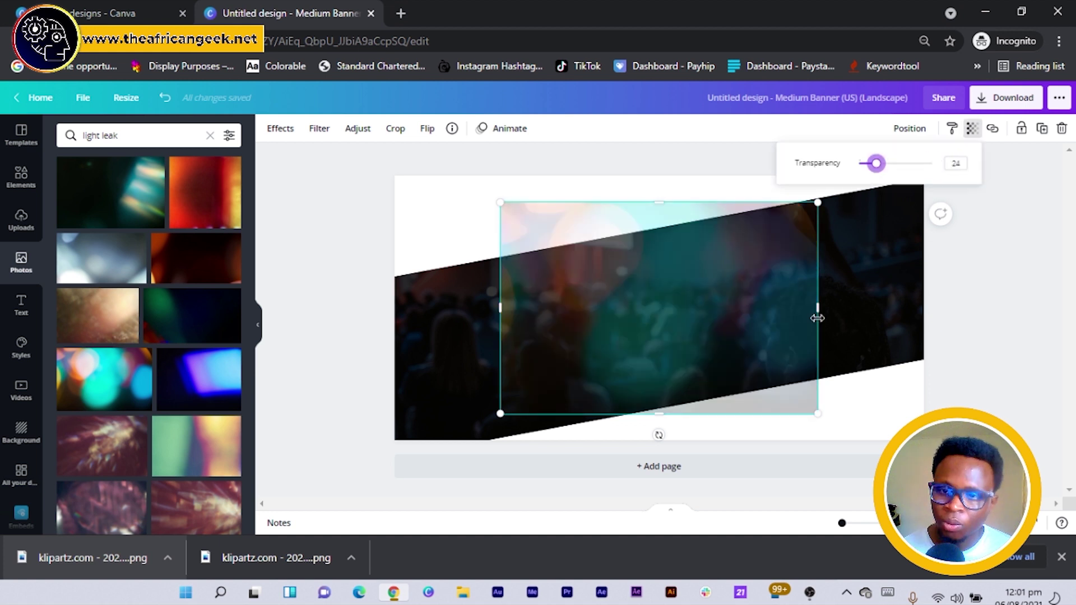
- Stretch the light leak photo to cover the whole page and send it behind the two white slanted bands
left_click_drag(817, 318, 924, 318)
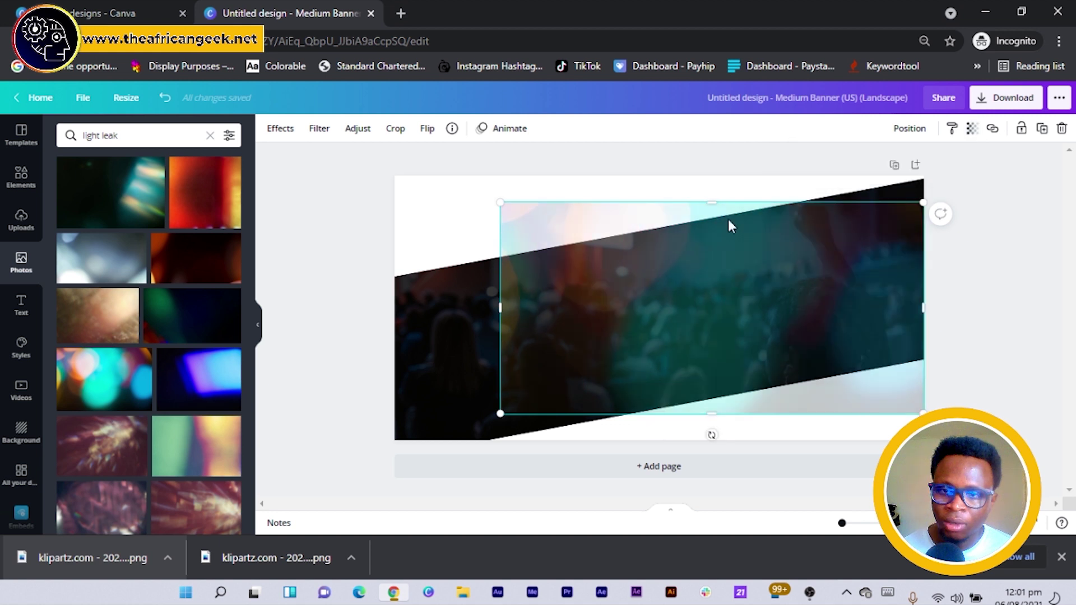
left_click_drag(692, 202, 692, 176)
left_click_drag(500, 288, 392, 280)
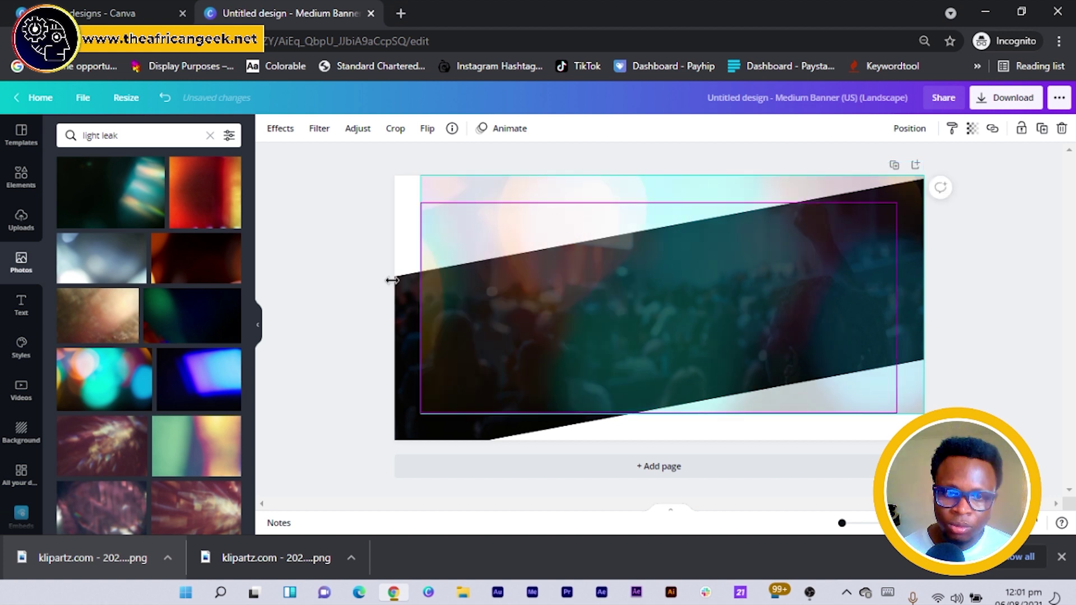
left_click_drag(392, 281, 401, 283)
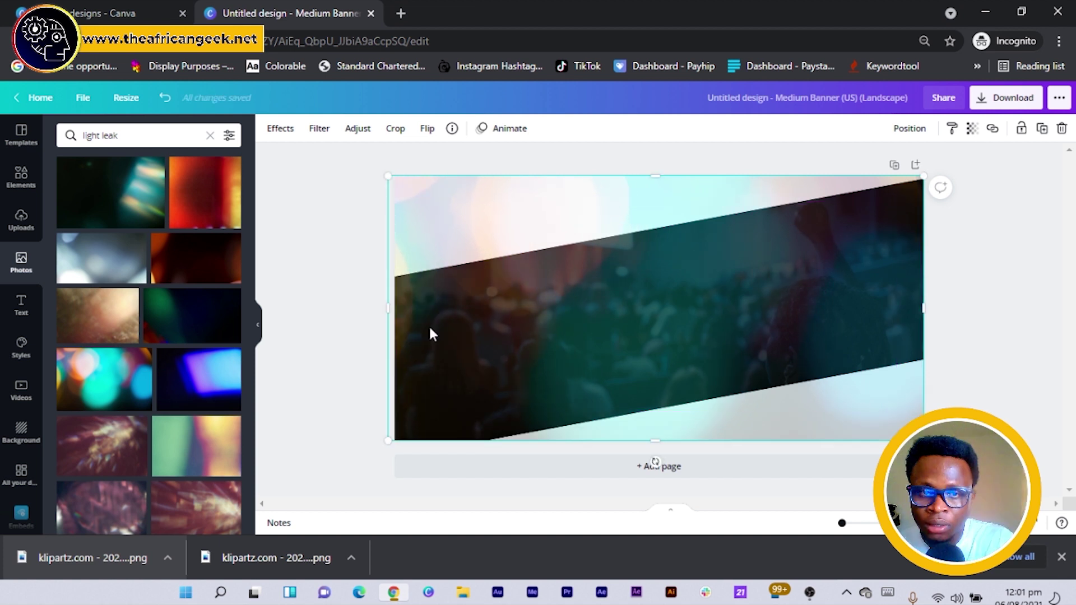
left_click_drag(430, 335, 483, 226)
key("ctrl+bracketleft")
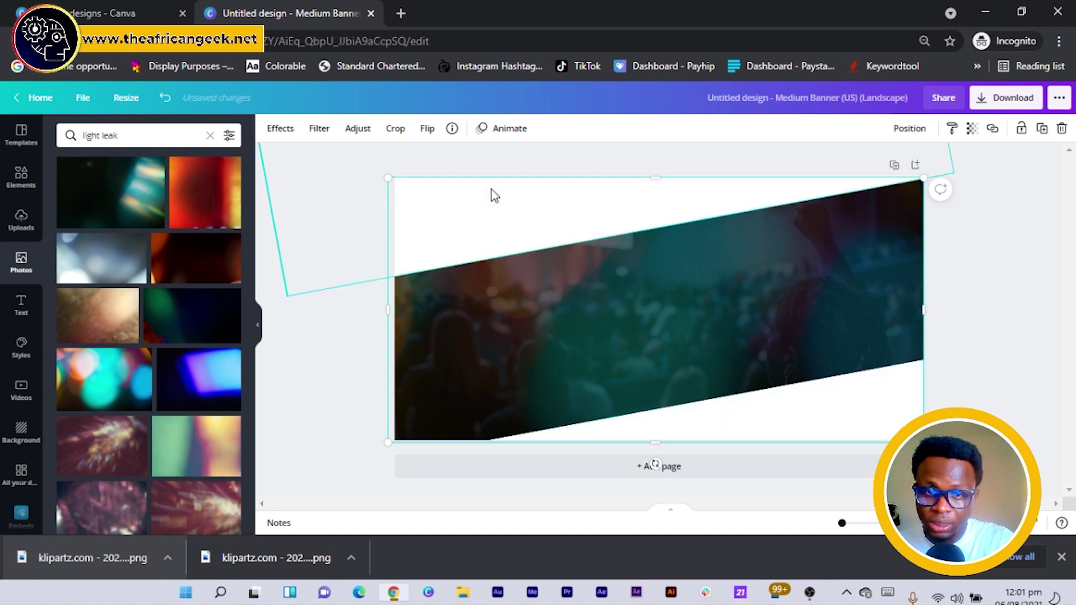
left_click(302, 394)
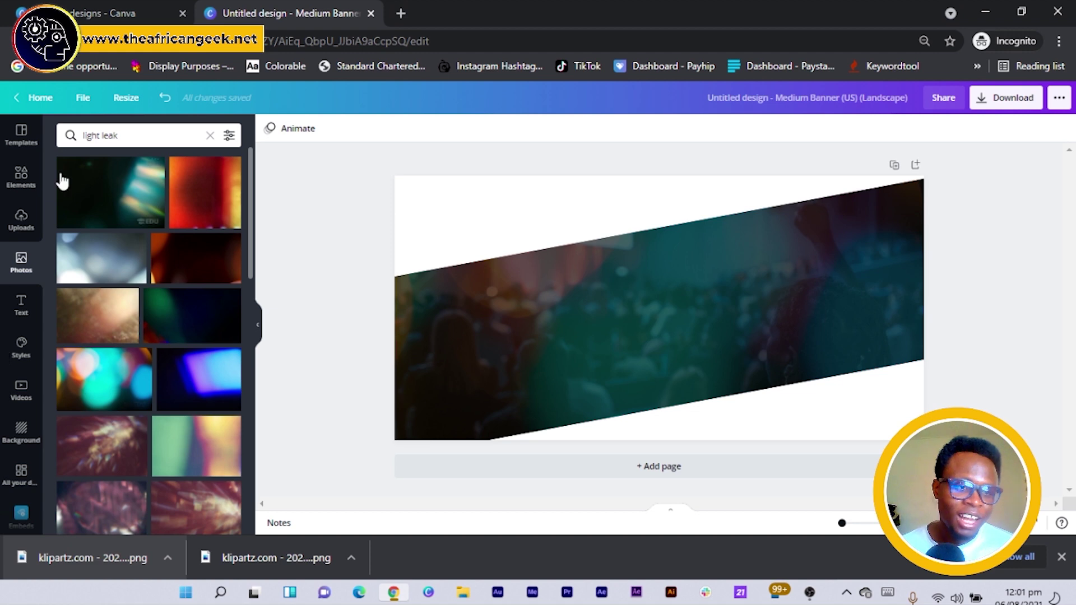
- Add the uploaded blue lens flare, tilt it to match the bands' slope and place it along the lower white band's edge
left_click(32, 233)
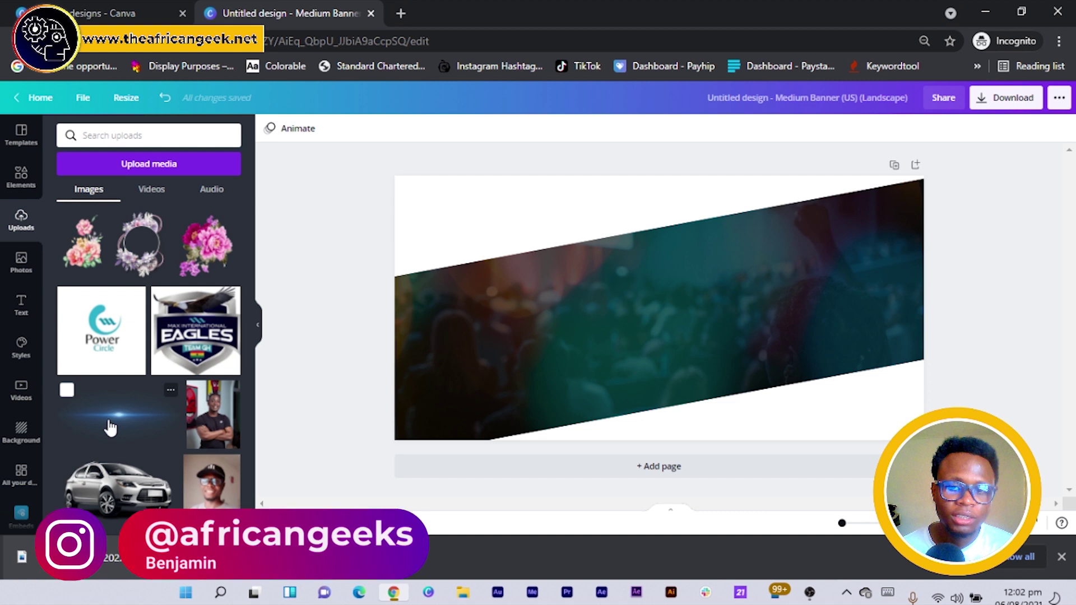
left_click(110, 428)
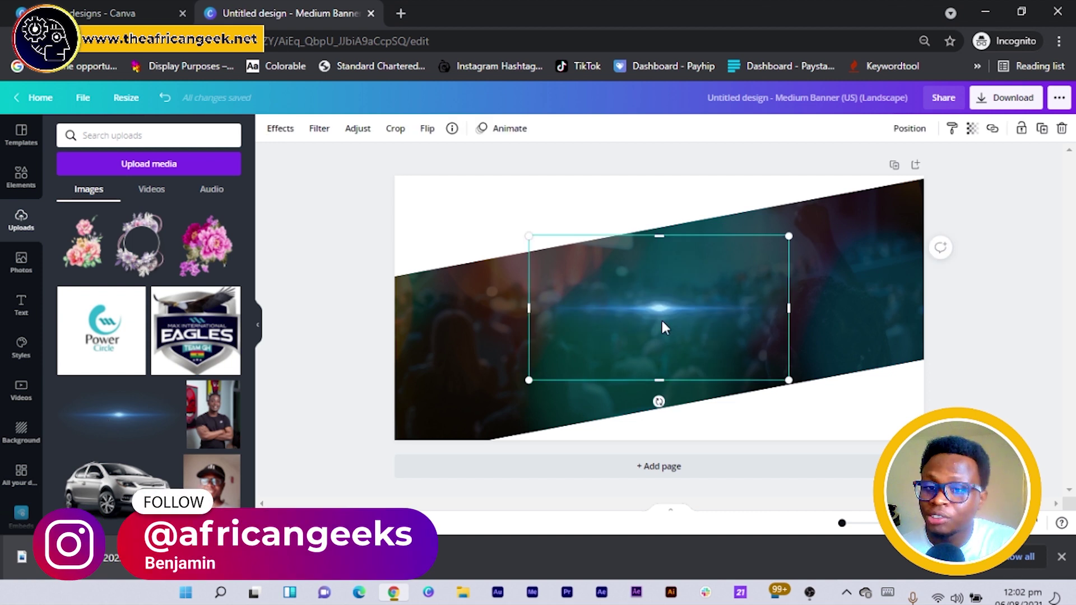
left_click_drag(677, 413, 639, 280)
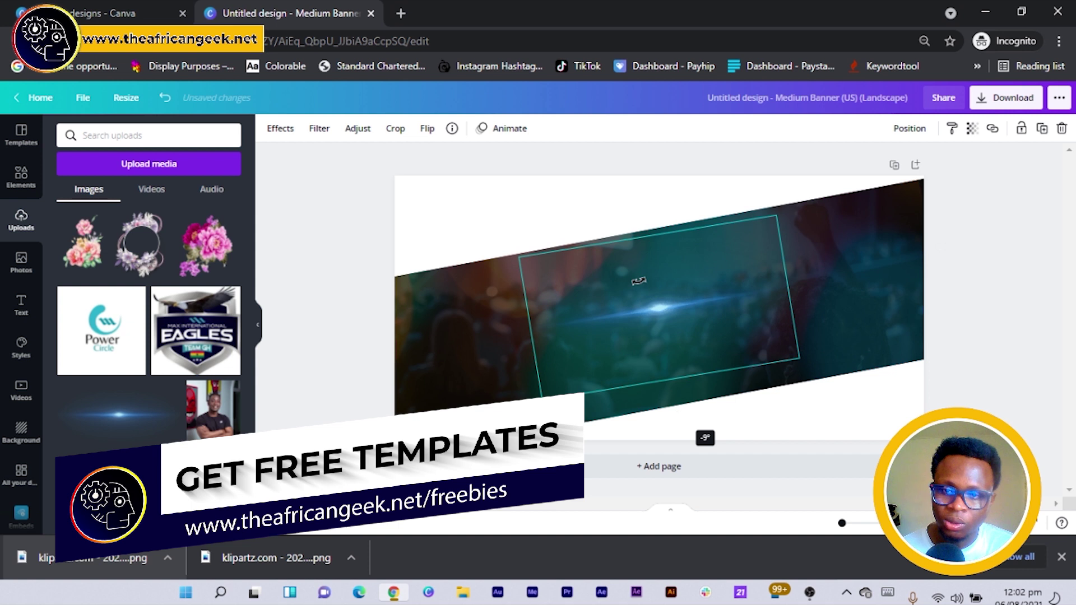
left_click(672, 412)
left_click_drag(653, 317, 708, 376)
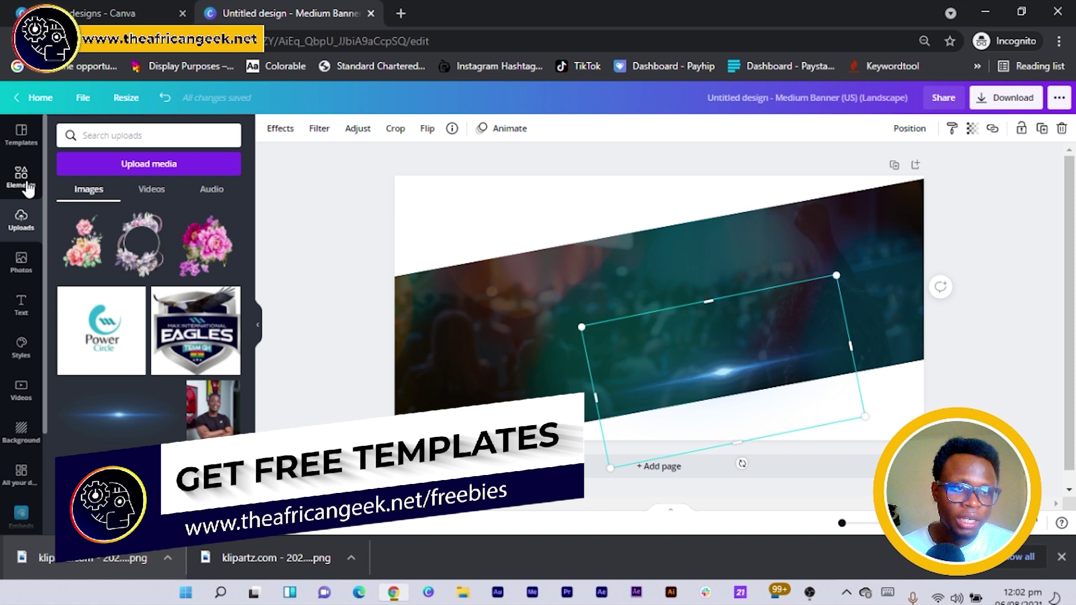
- Add the uploaded cutout of the man in the grey suit, enlarge it to nearly the page height and rest it on the bottom edge
left_click(22, 179)
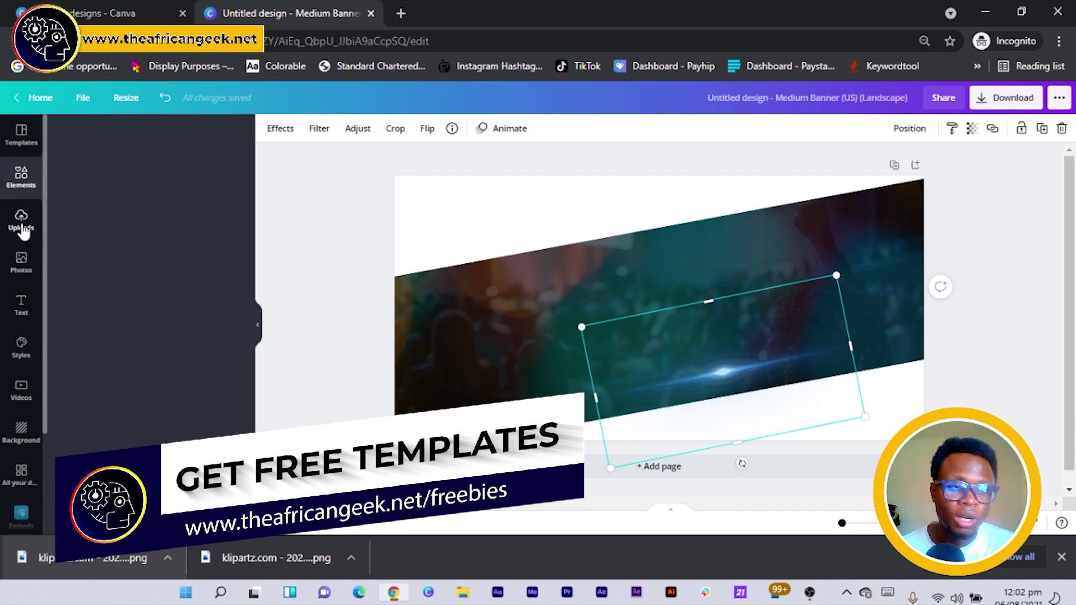
left_click(23, 230)
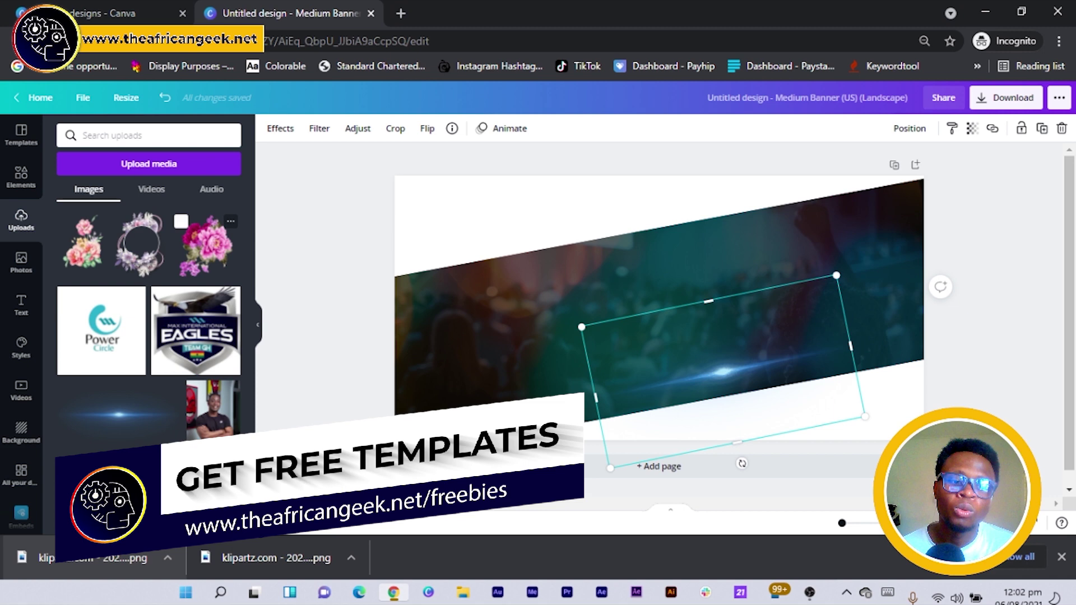
scroll(81, 255, "down", 5)
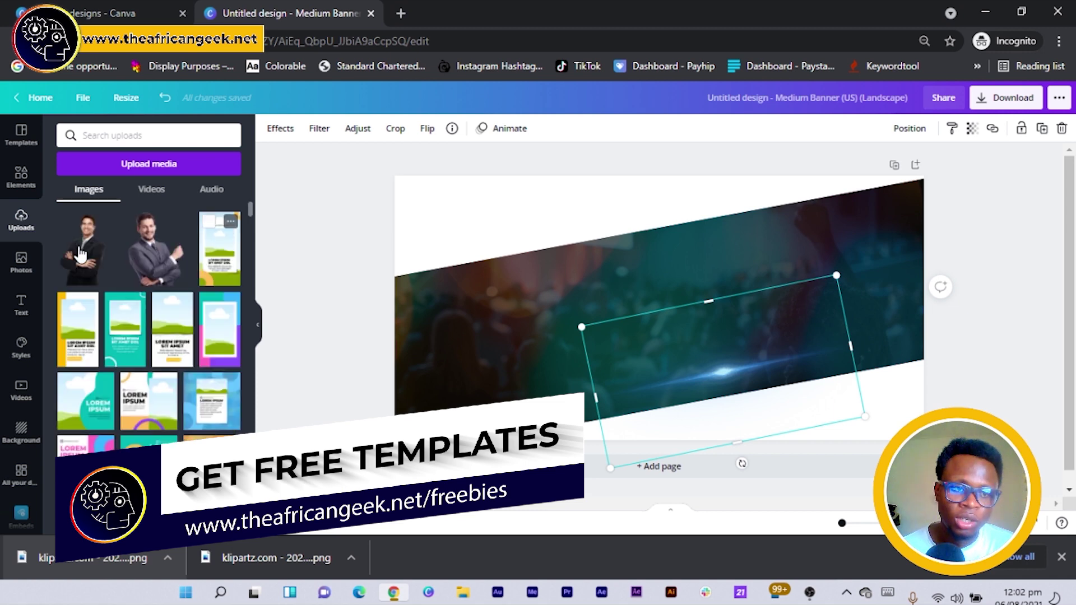
left_click(565, 306)
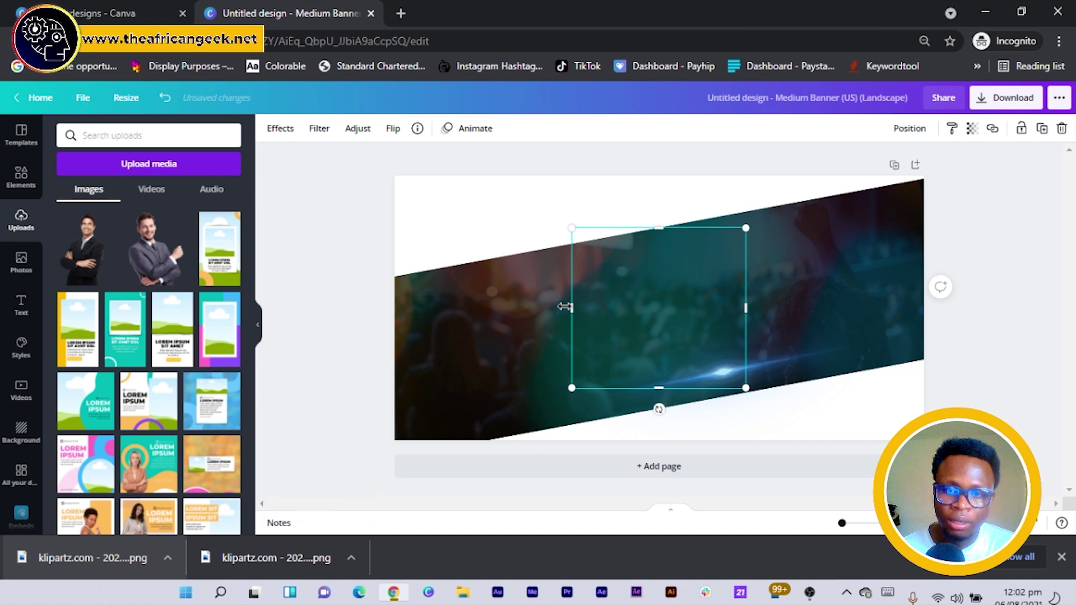
left_click_drag(156, 249, 564, 359)
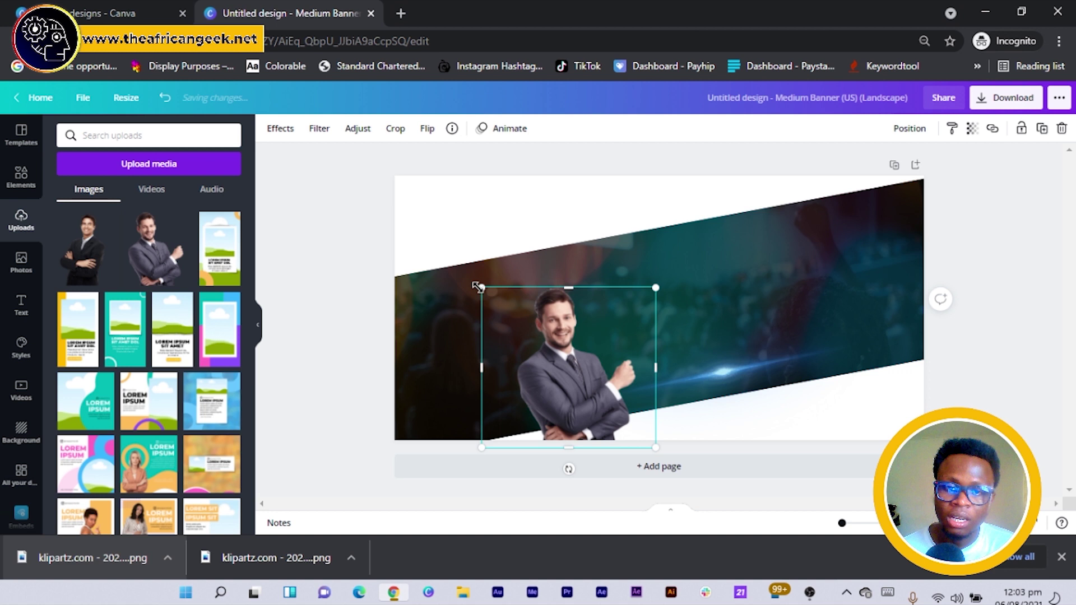
left_click_drag(480, 287, 376, 162)
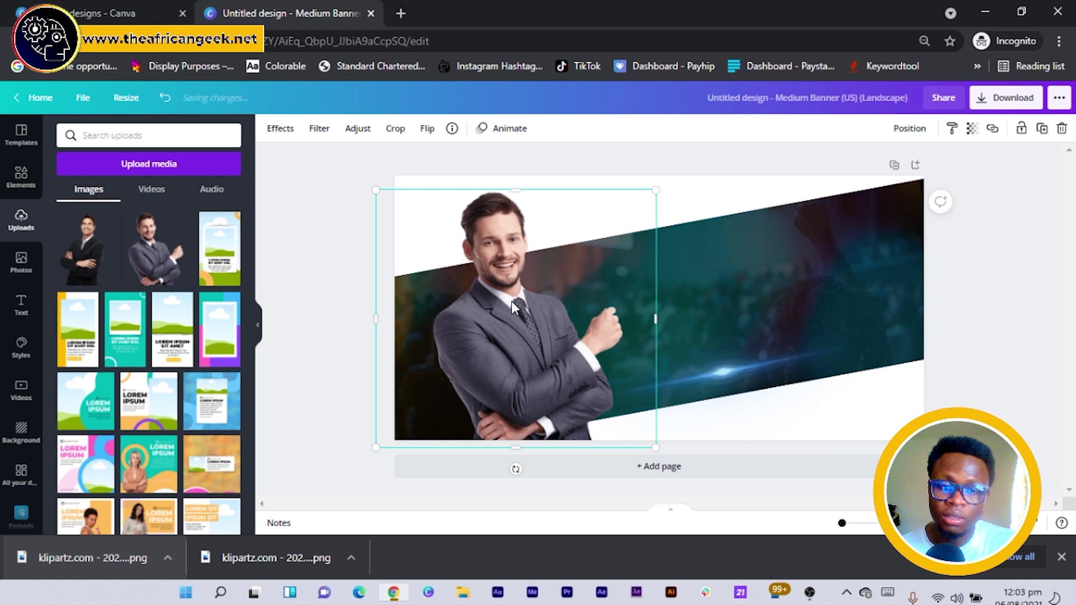
left_click_drag(511, 301, 549, 295)
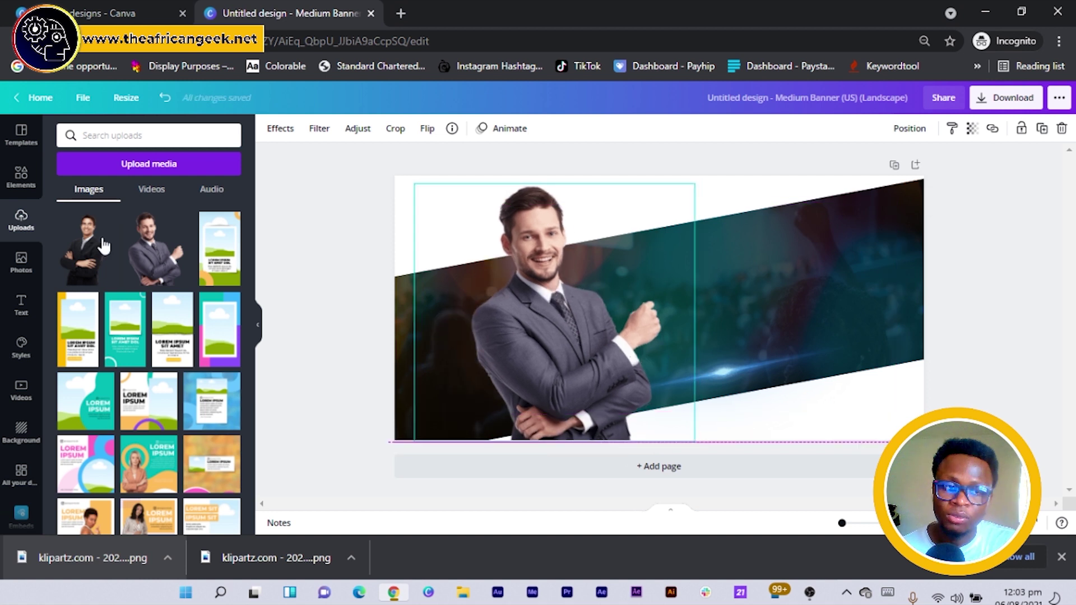
- Add the uploaded cutout of the man in the black suit, enlarge it to match and place it left of the grey-suited man
left_click(103, 245)
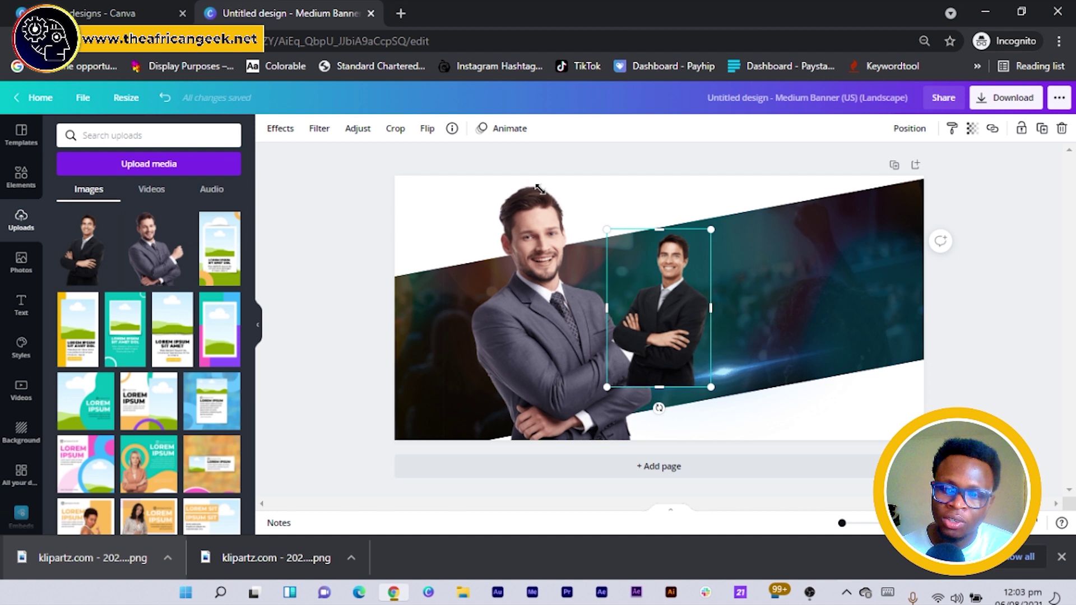
left_click_drag(607, 229, 622, 286)
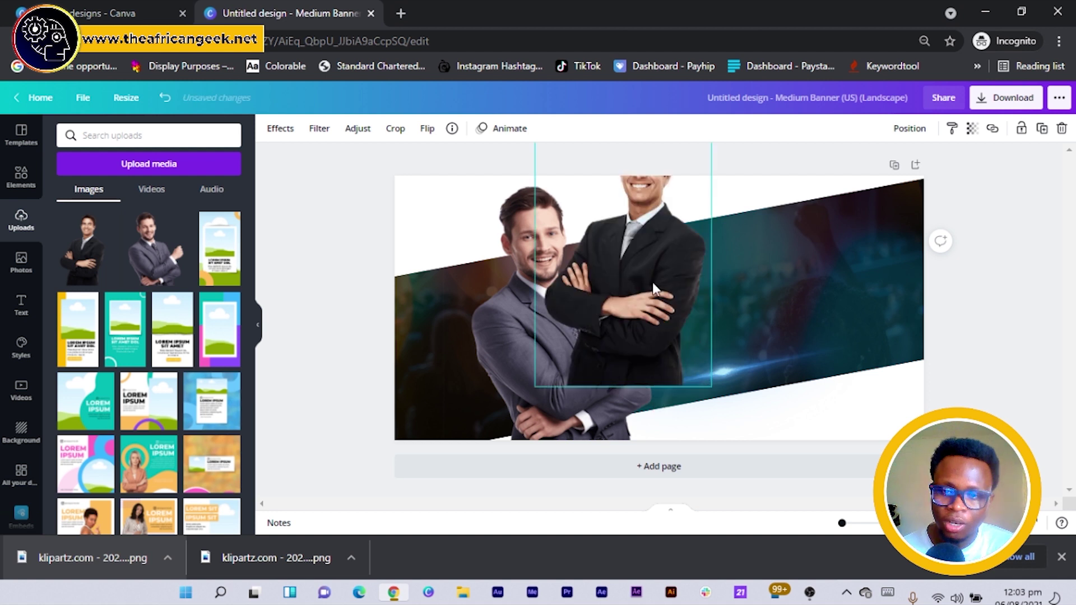
left_click_drag(652, 281, 546, 248)
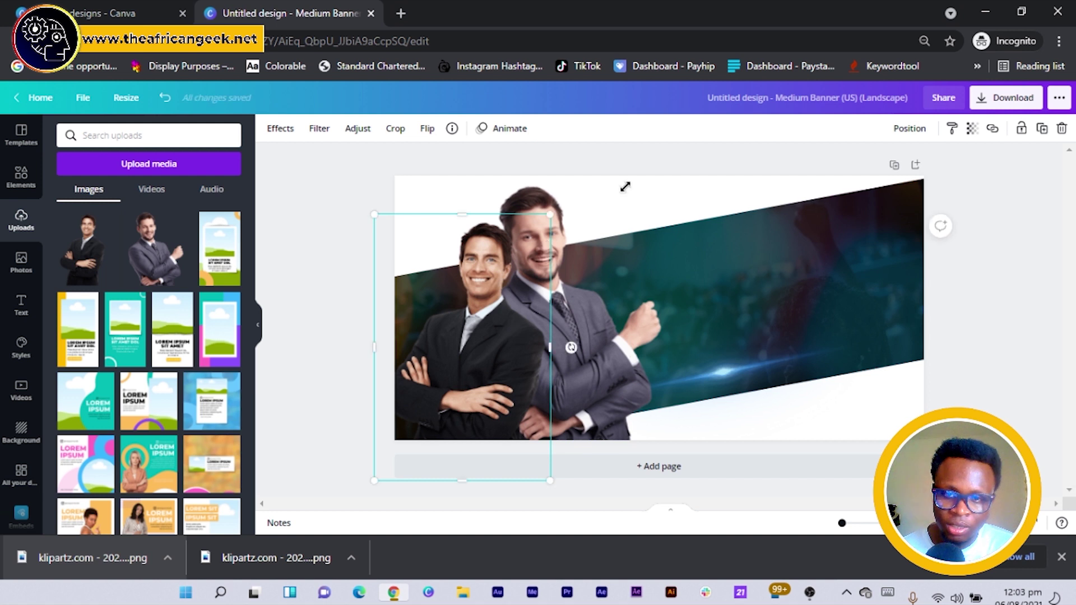
left_click_drag(625, 187, 568, 178)
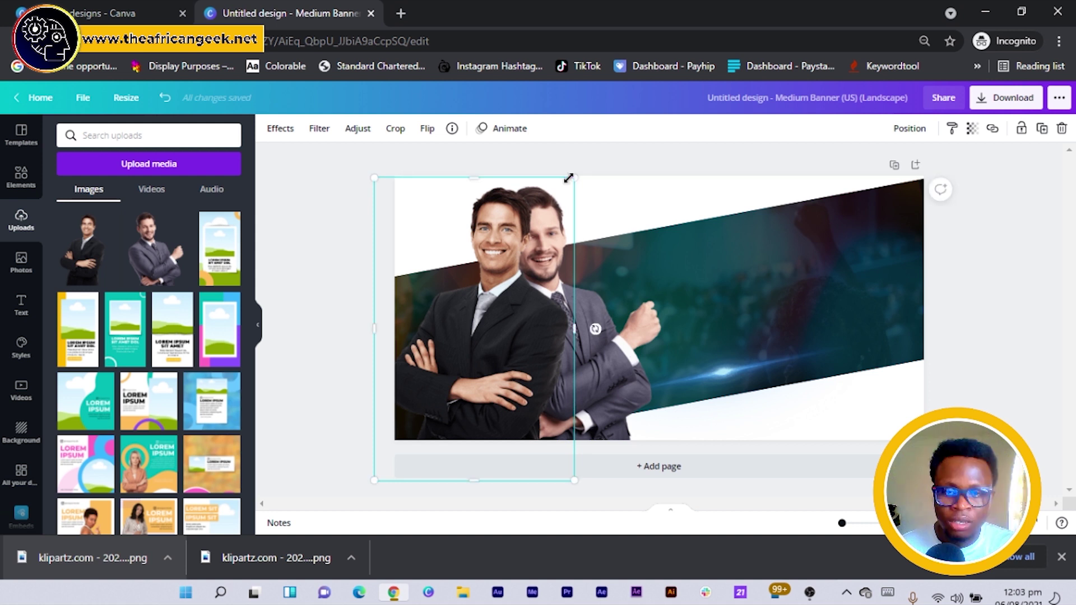
- Move the grey-suited man to the right and in front of the other portrait, and shift both portraits slightly right
left_click_drag(590, 368, 605, 368)
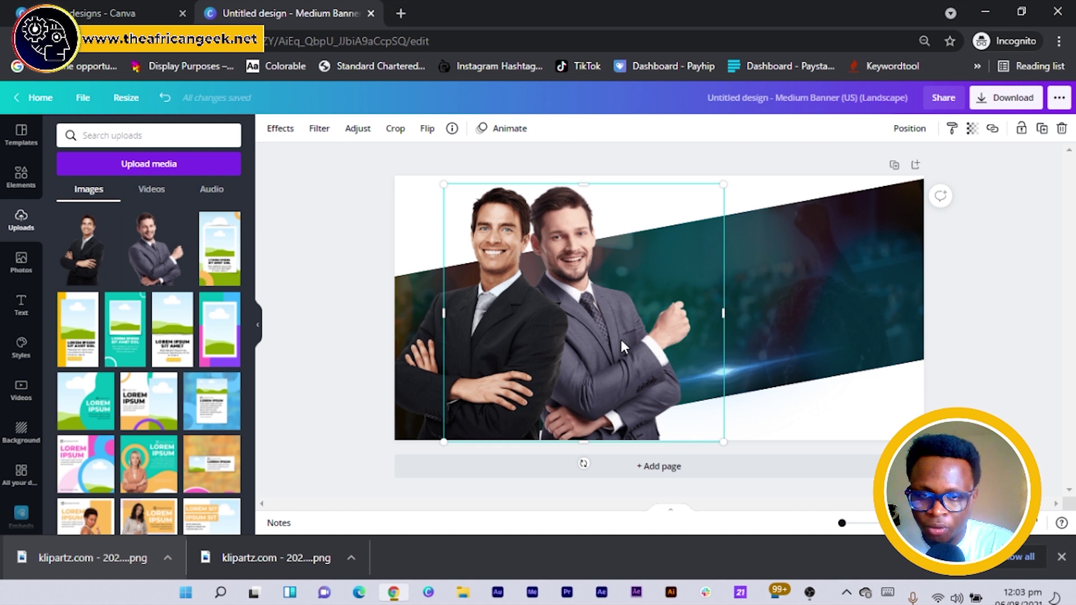
key("ctrl+bracketright")
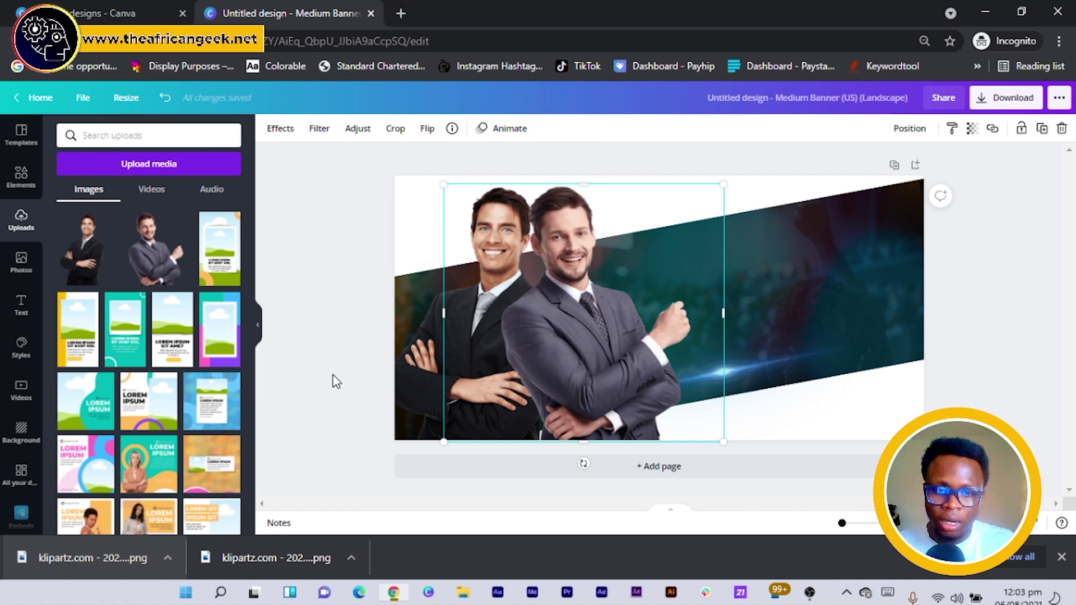
left_click(419, 358, "shift")
key("shift+Right")
key("shift+Right")
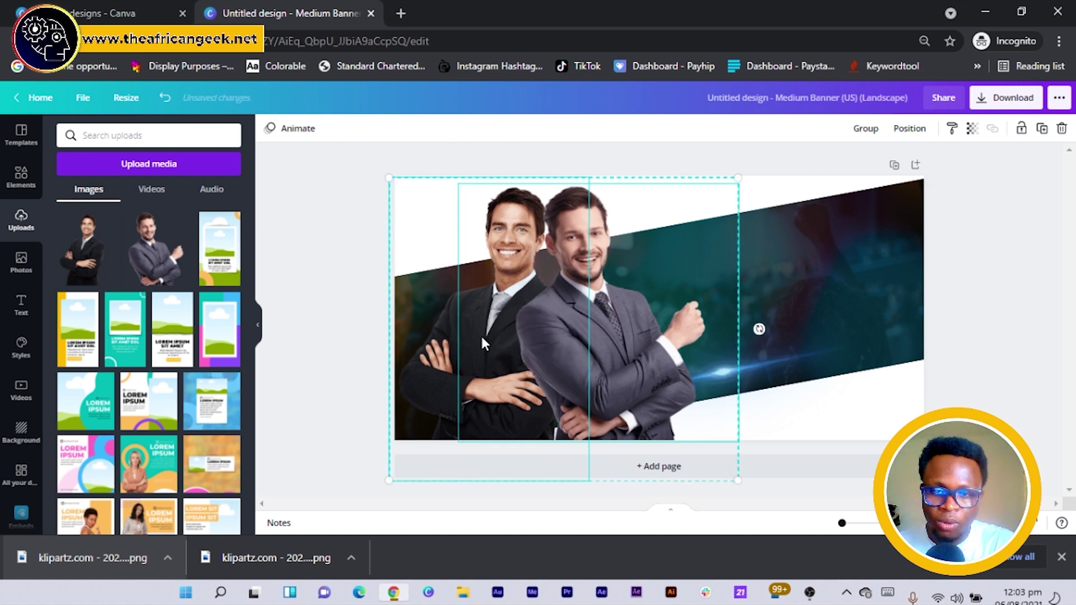
left_click(354, 305)
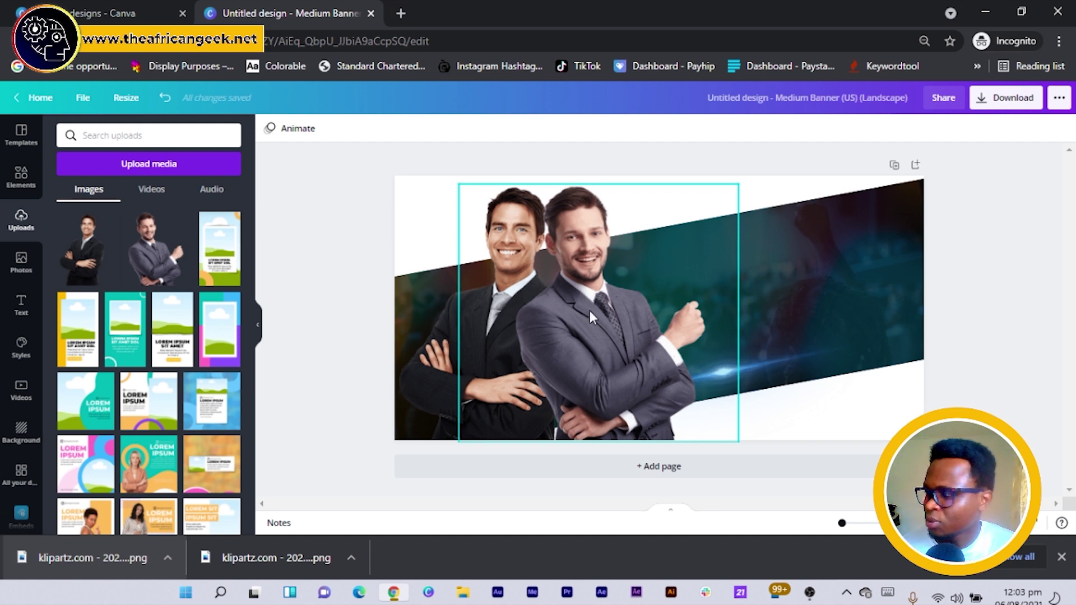
- Raise the contrast of the grey-suited man's portrait to 24
left_click(607, 351)
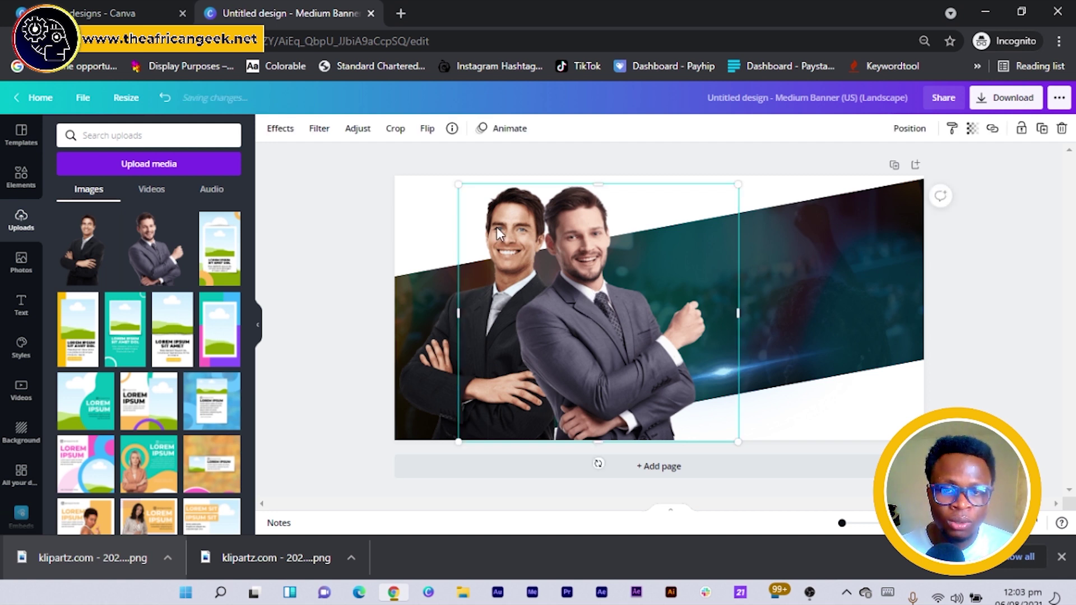
left_click(359, 130)
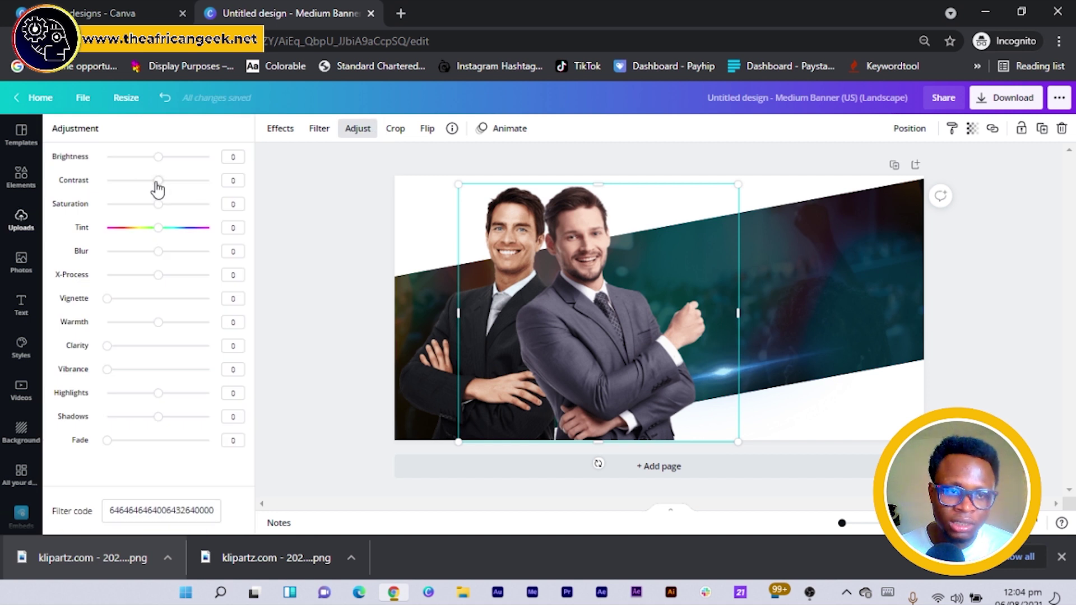
left_click_drag(158, 180, 172, 188)
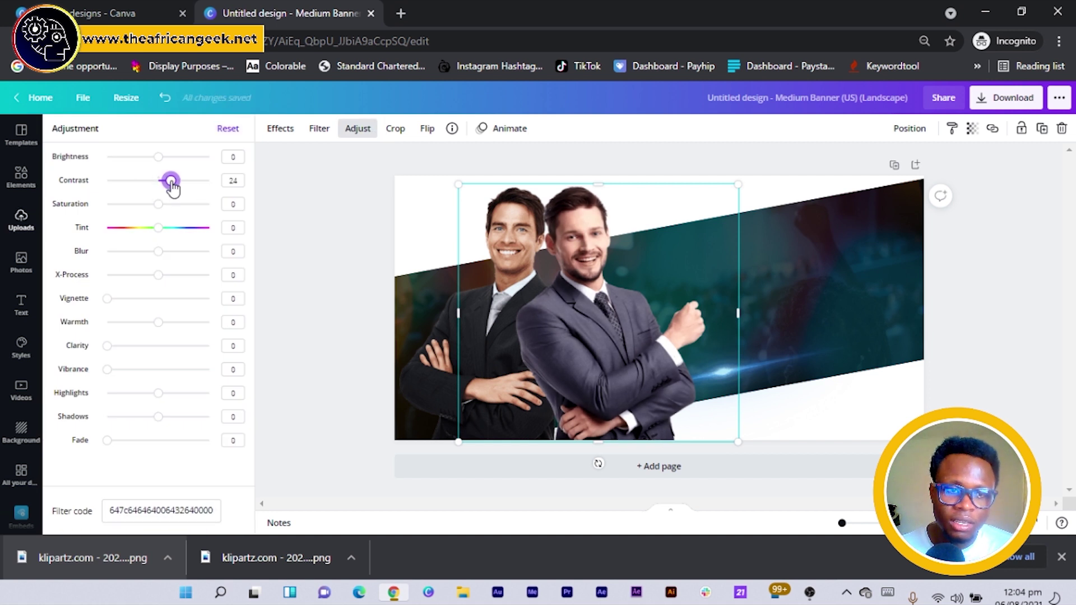
- Set the saturation of the grey-suited man's portrait to 8
left_click(234, 205)
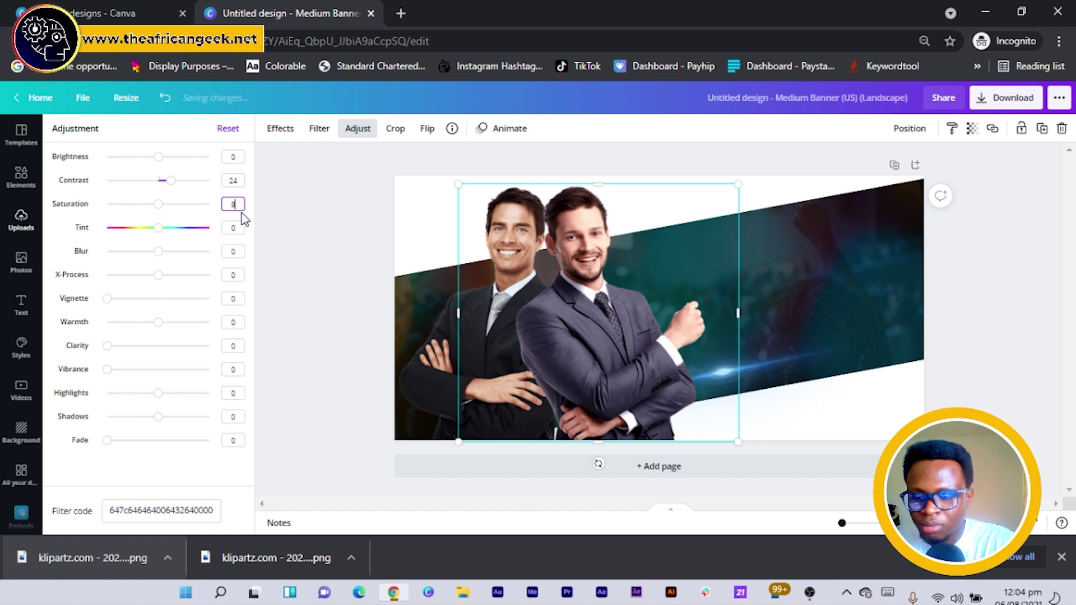
key("Return")
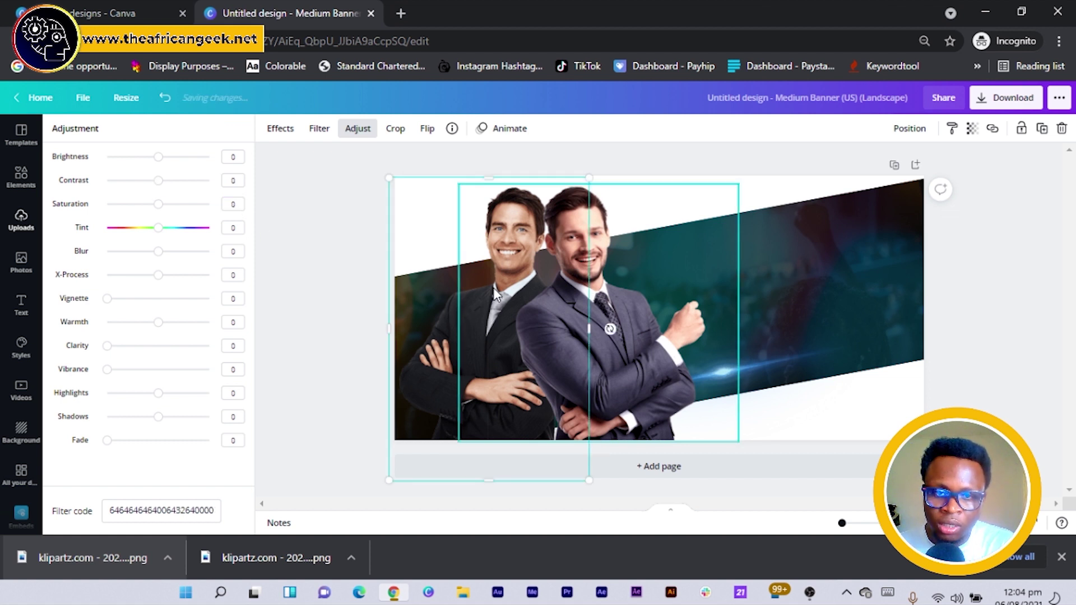
- Set the contrast of the black-suited man's portrait to 18 and its saturation to 8
left_click(404, 315)
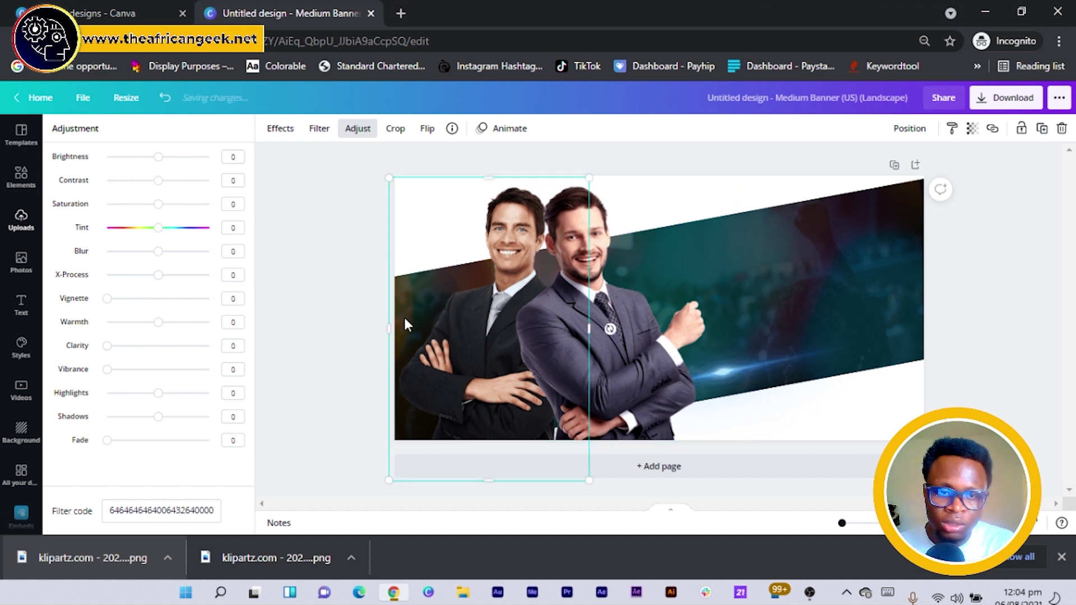
left_click(233, 180)
type("1")
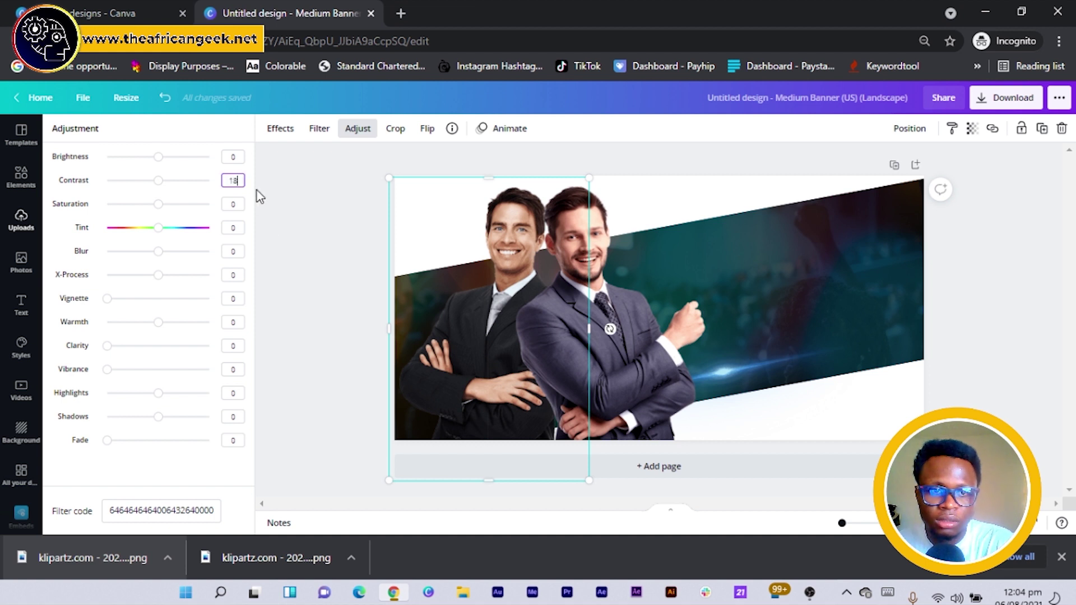
type("8")
key("Return")
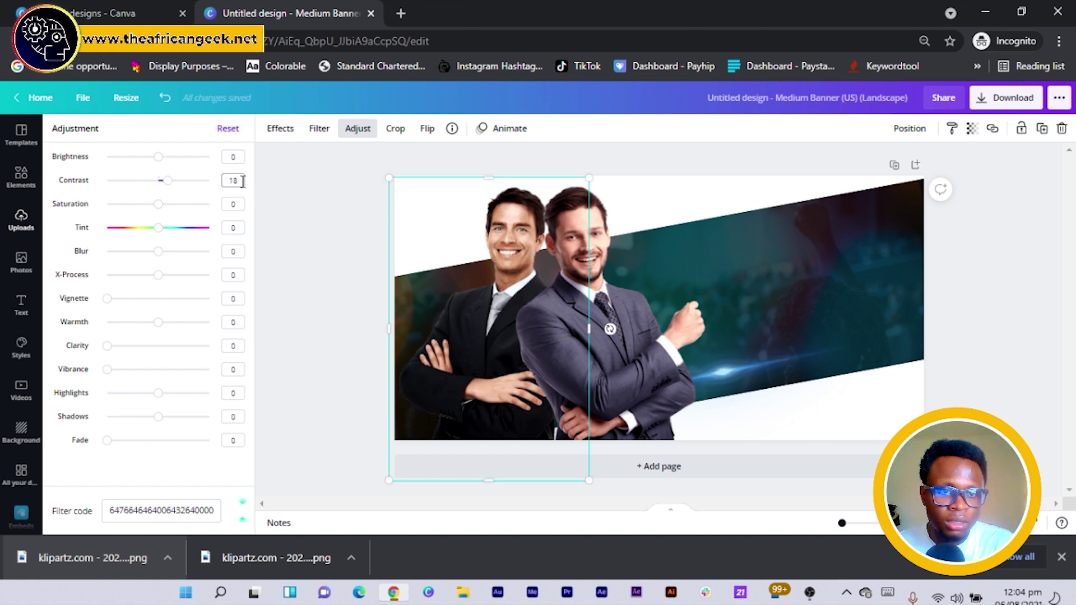
left_click(242, 204)
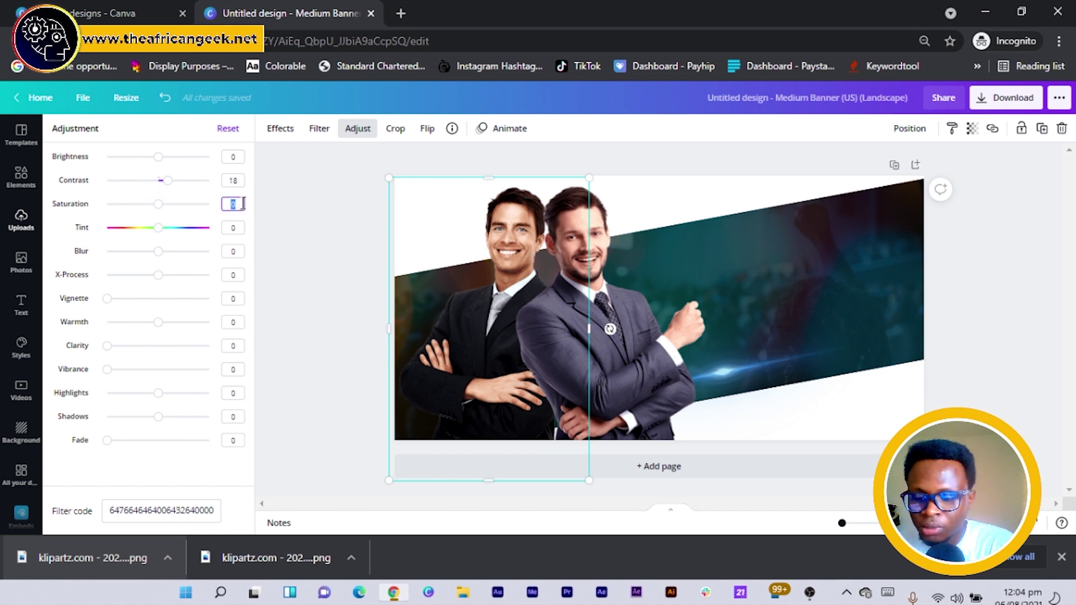
type("8")
key("Return")
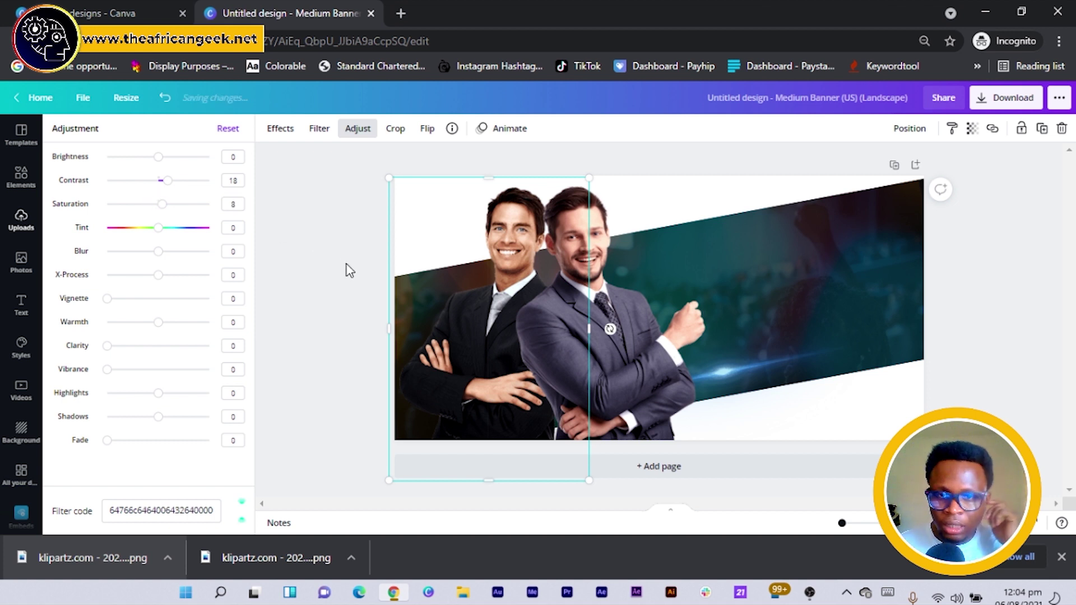
key("Escape")
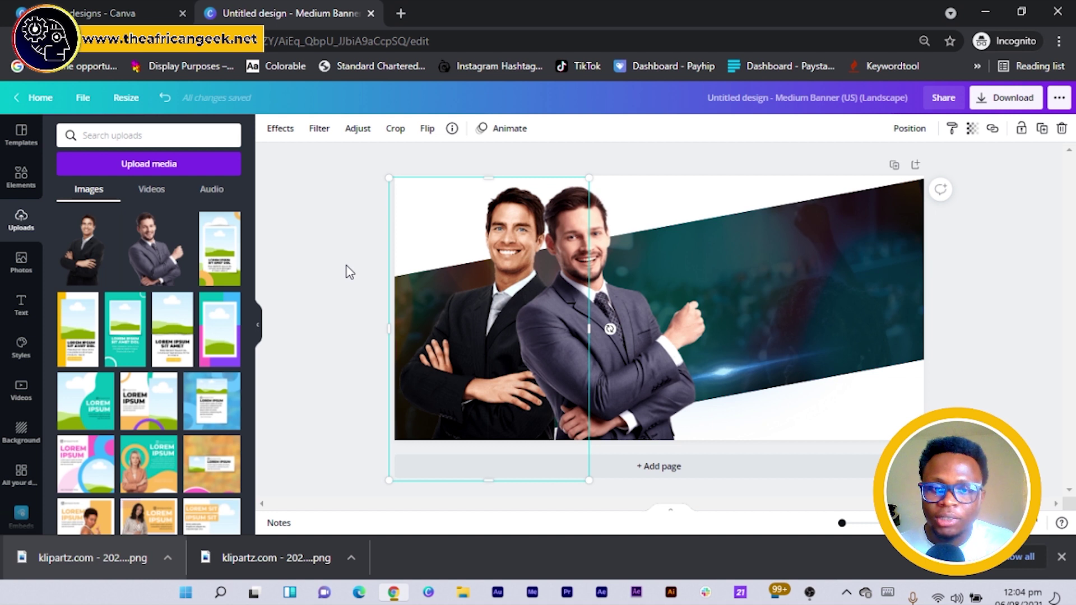
left_click(369, 296)
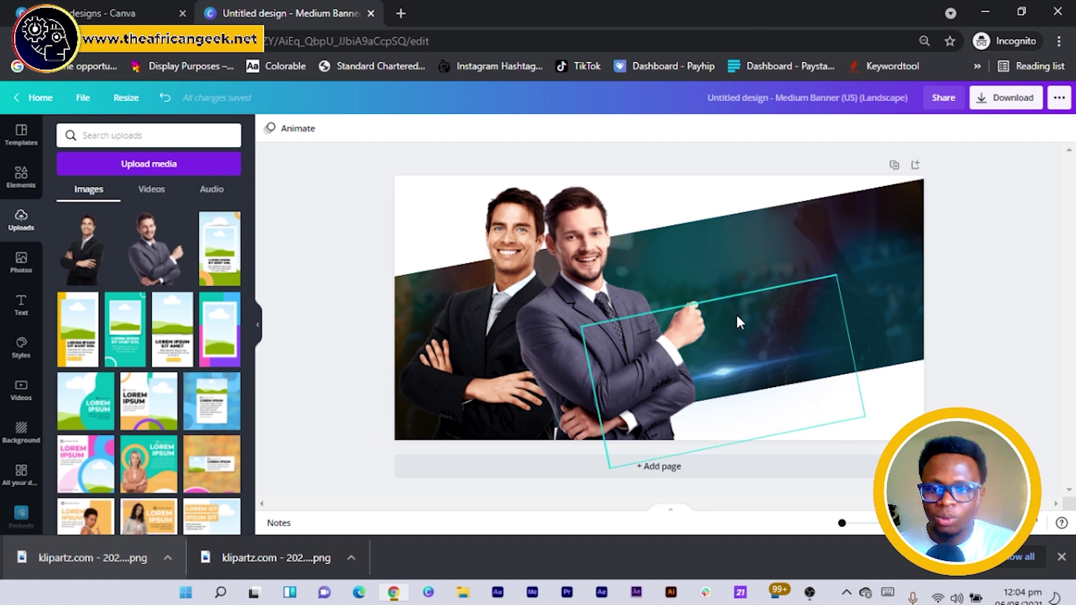
- Add a heading text box and place it on the right part of the dark band, beside the portraits
left_click(25, 308)
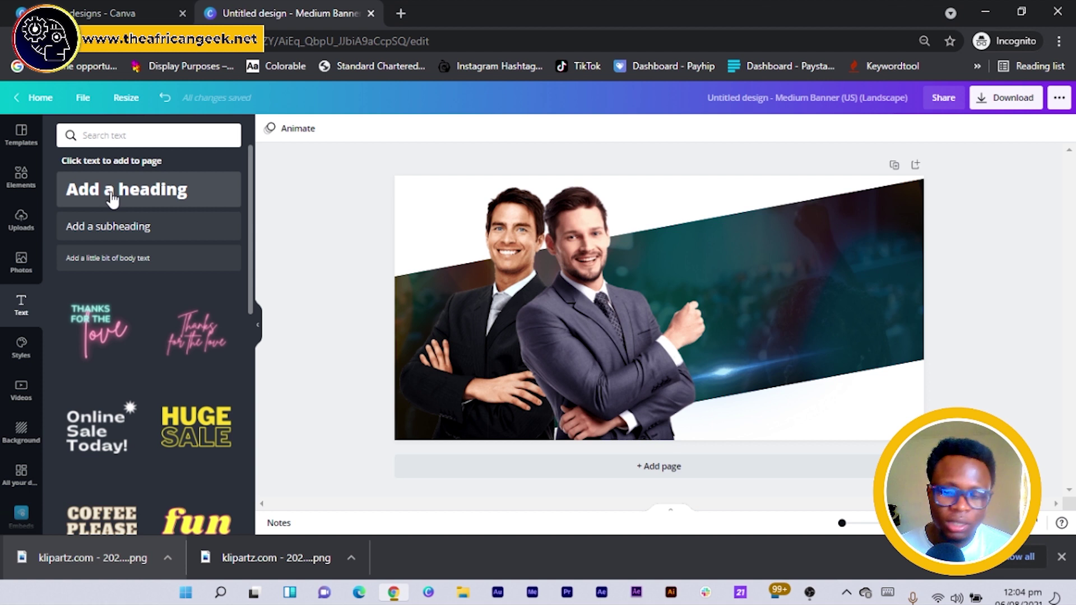
left_click(112, 197)
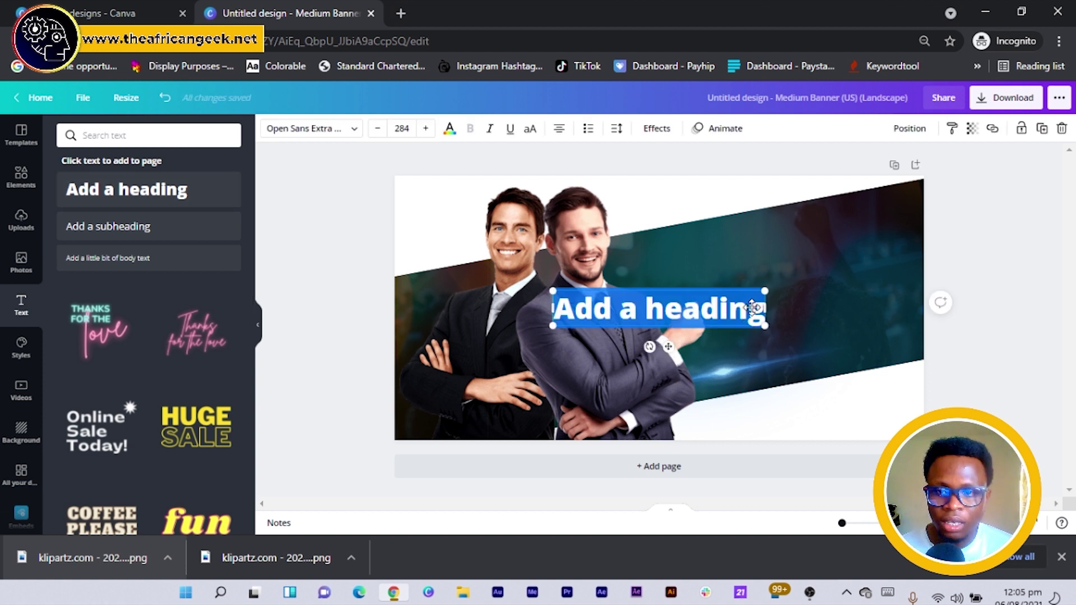
left_click_drag(752, 307, 885, 253)
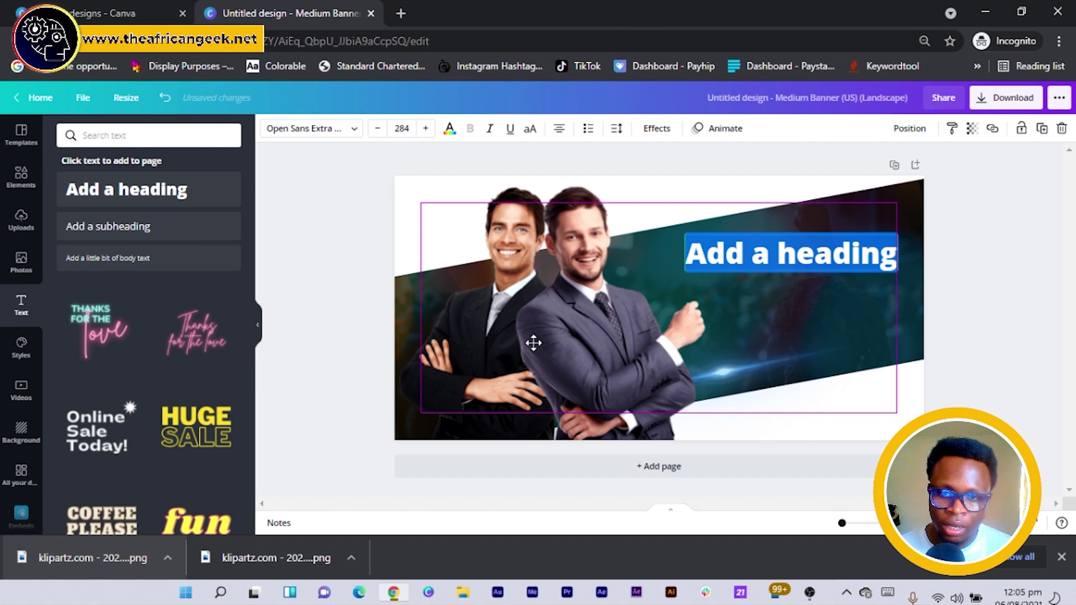
- Scale both portraits down together slightly, keeping them anchored at the lower-left corner of the banner
left_click(430, 357)
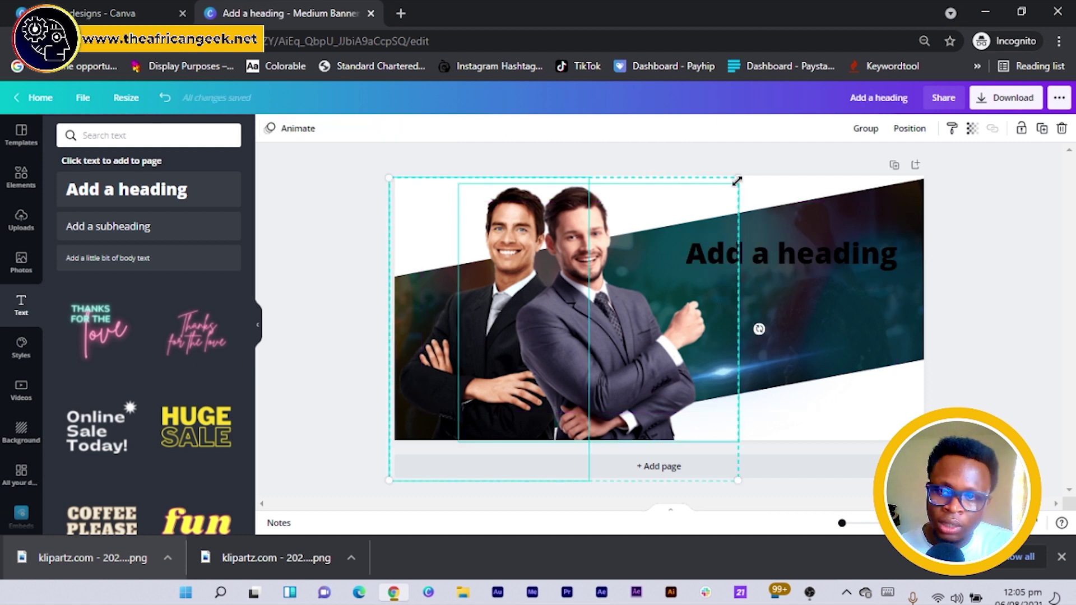
left_click_drag(738, 180, 695, 200)
left_click(344, 231)
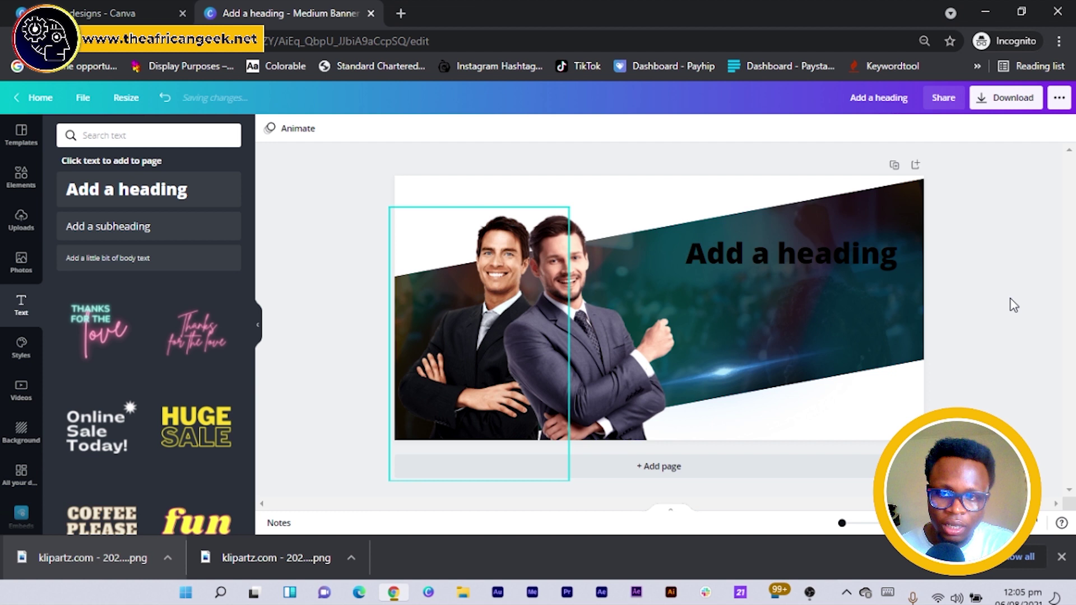
- Replace the heading text with the title "PROPHETIC APOSTOLIC INVASION", one word per line
double_click(822, 266)
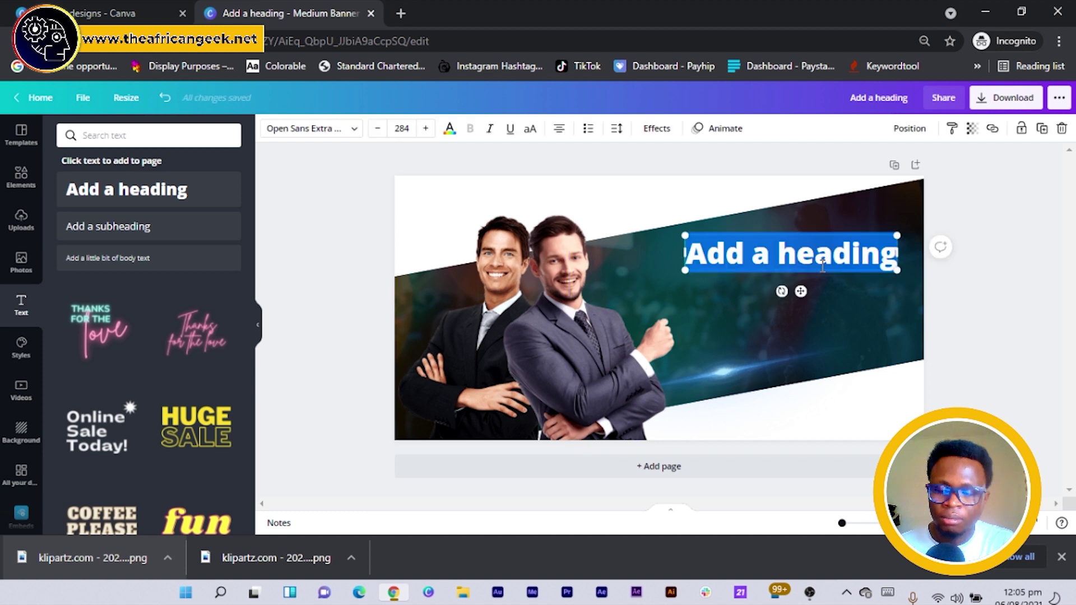
type("P")
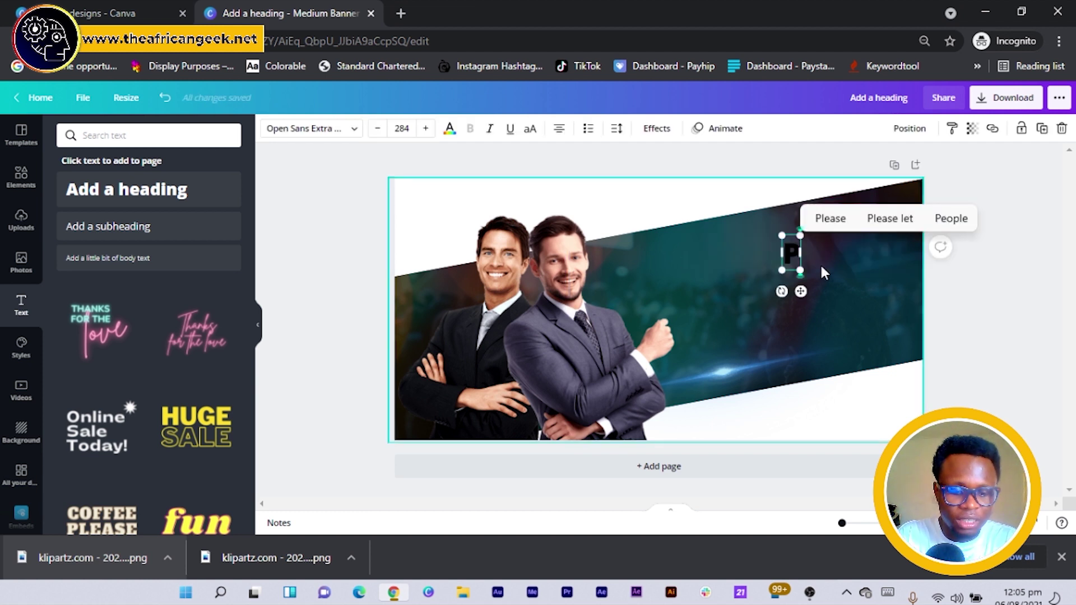
type("ROP")
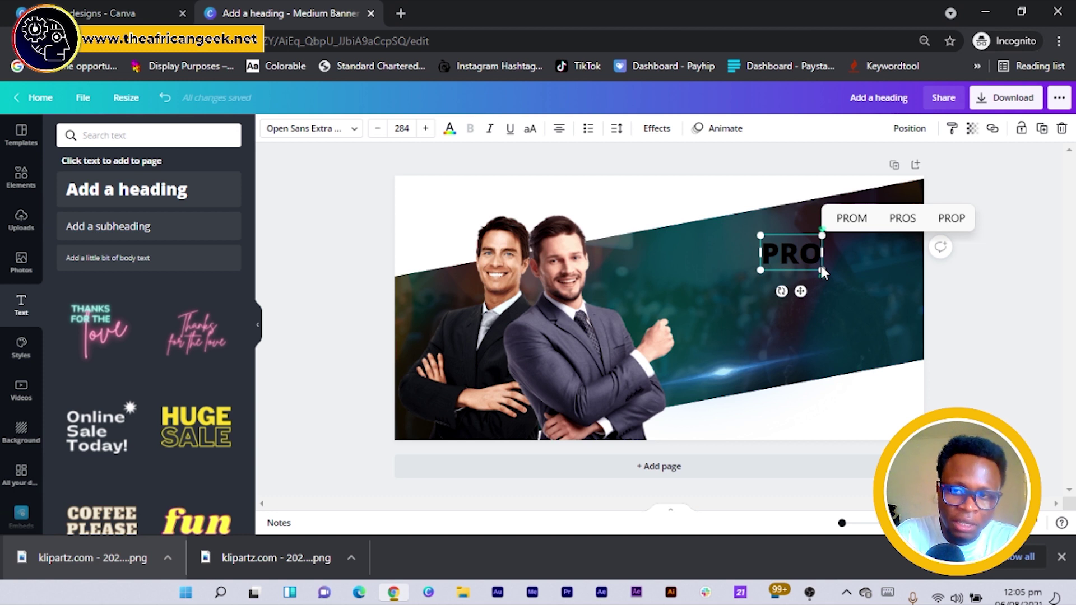
type("E")
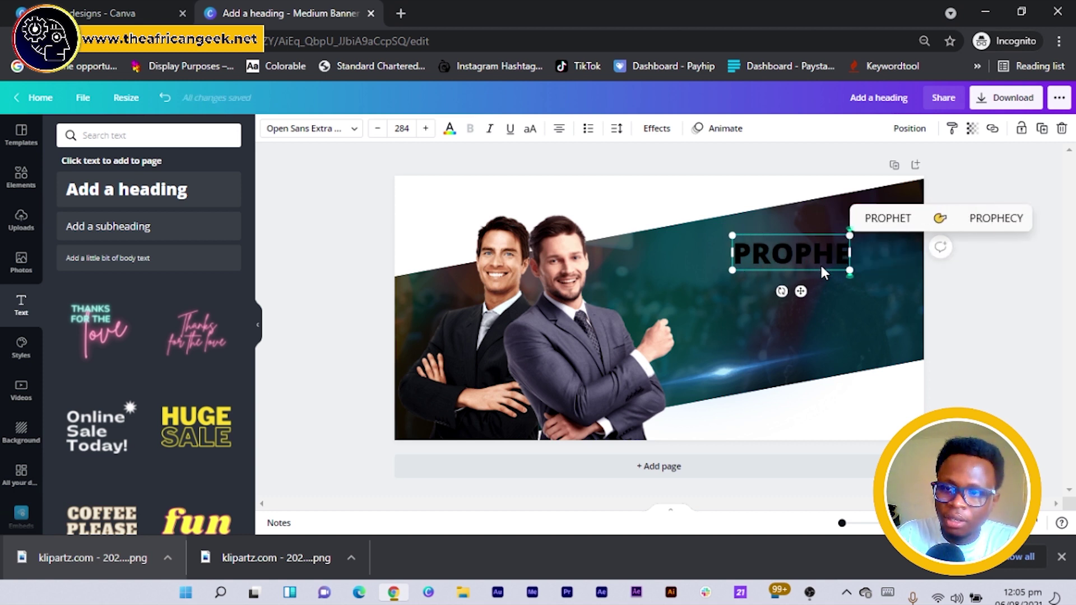
type("T")
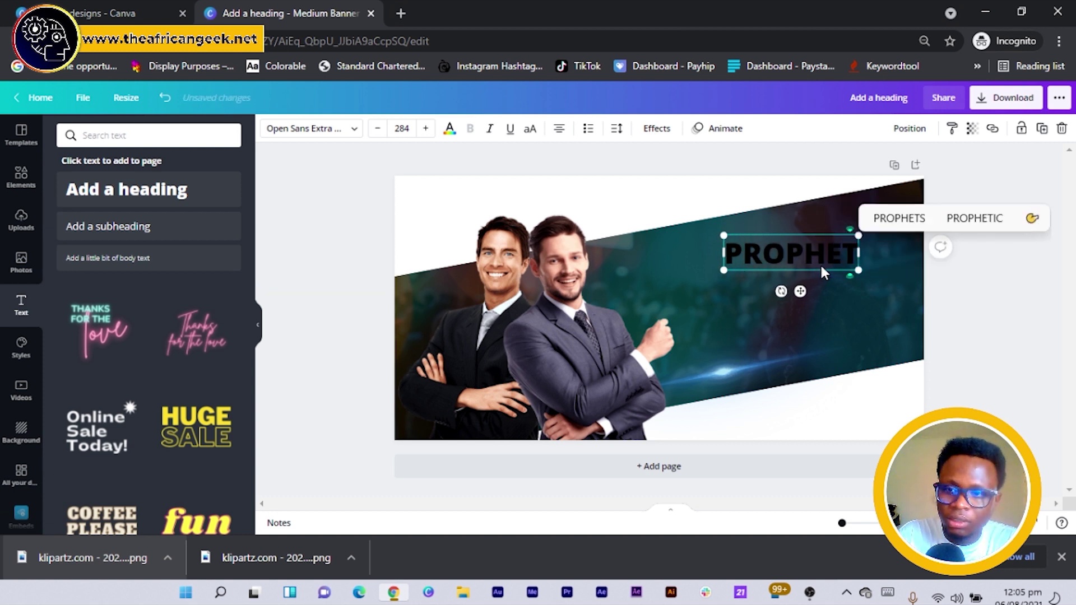
type("IV")
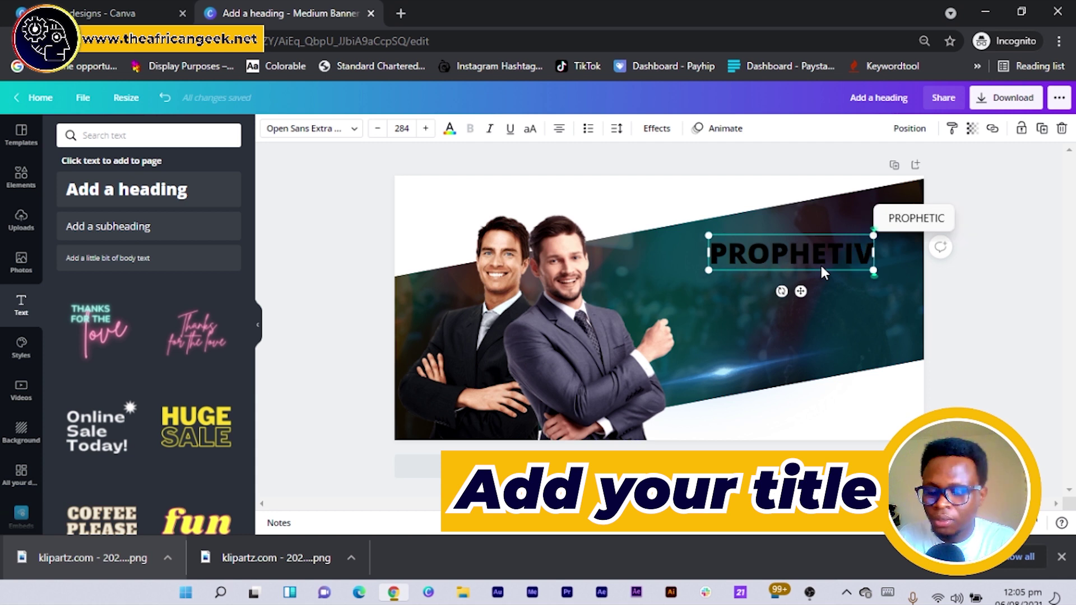
key("BackSpace")
type("C")
key("Return")
type("APOSTOLIC")
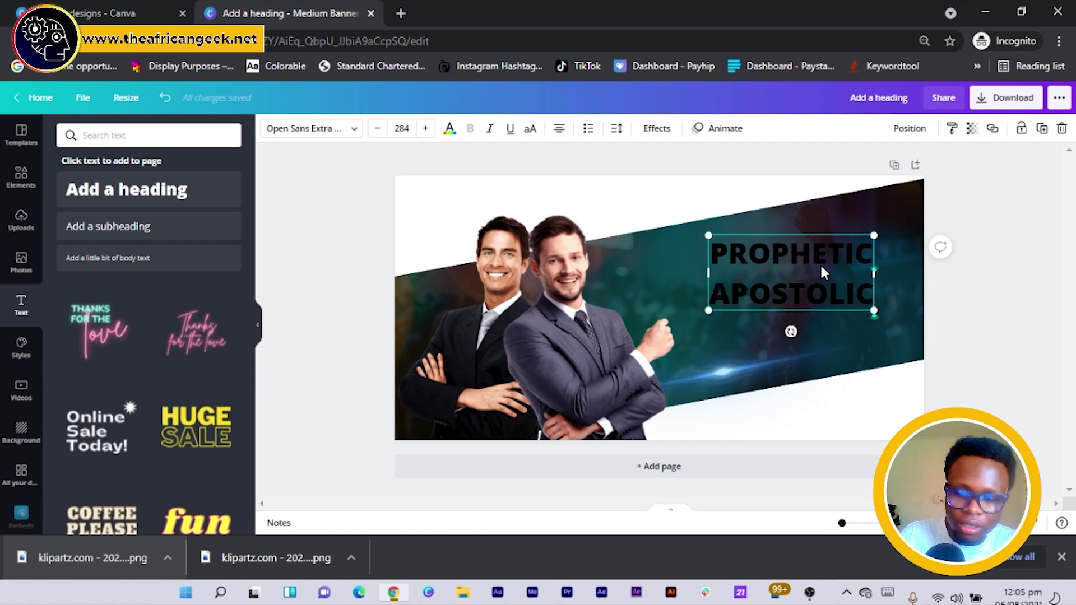
key("Return")
type("IN")
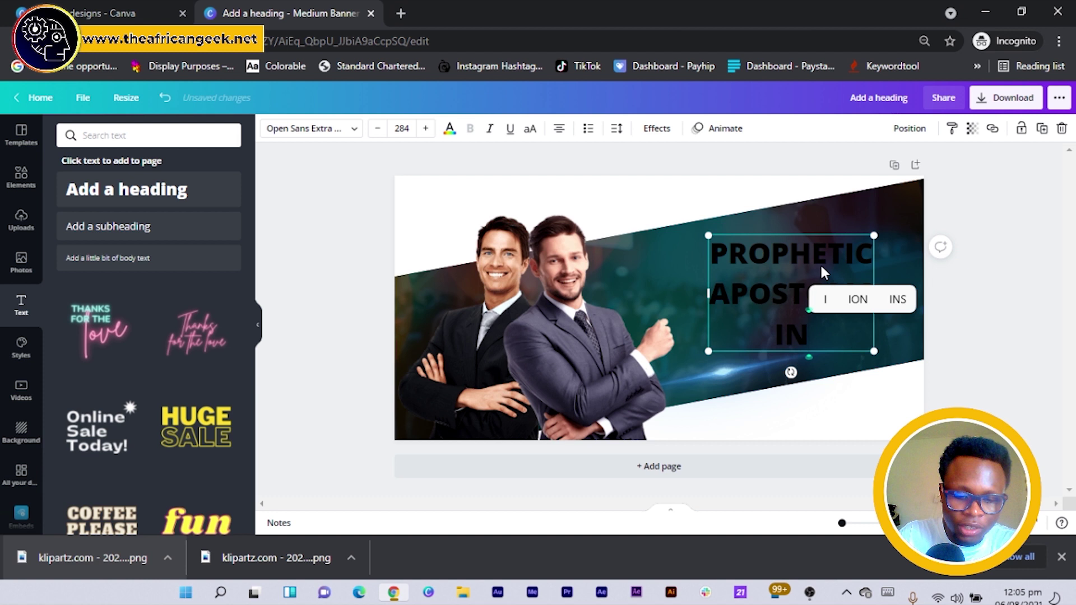
type("VASION")
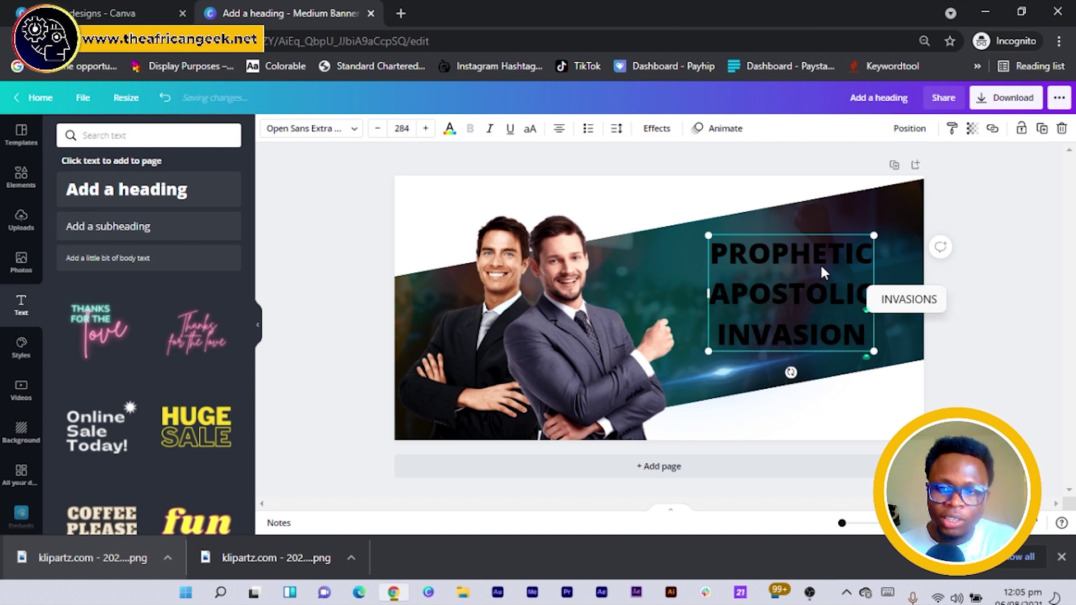
- Tighten the line spacing of the whole title to 0.82
key("ctrl+a")
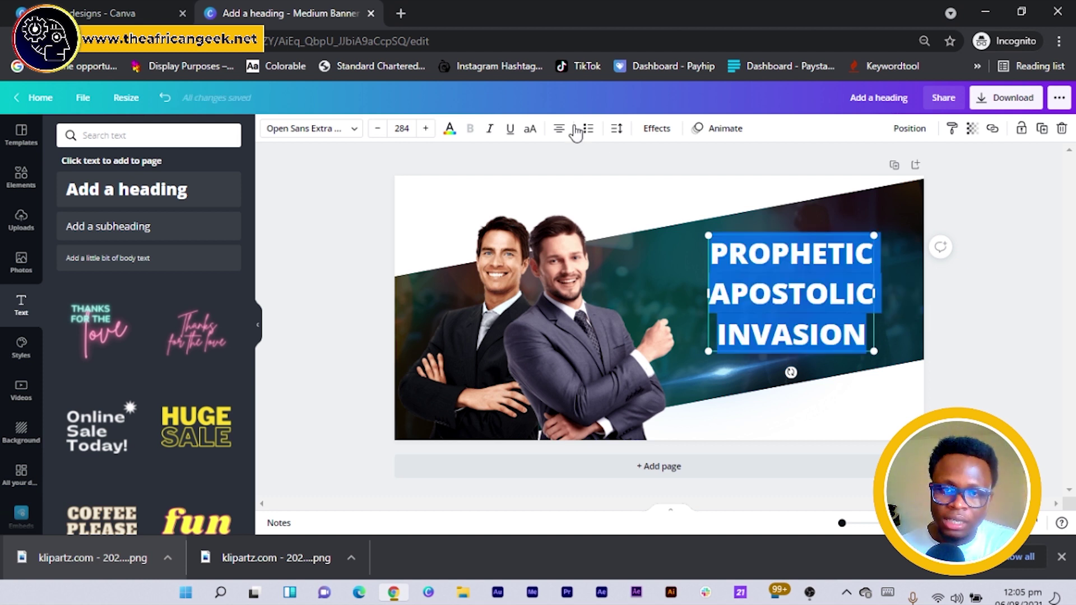
left_click(617, 129)
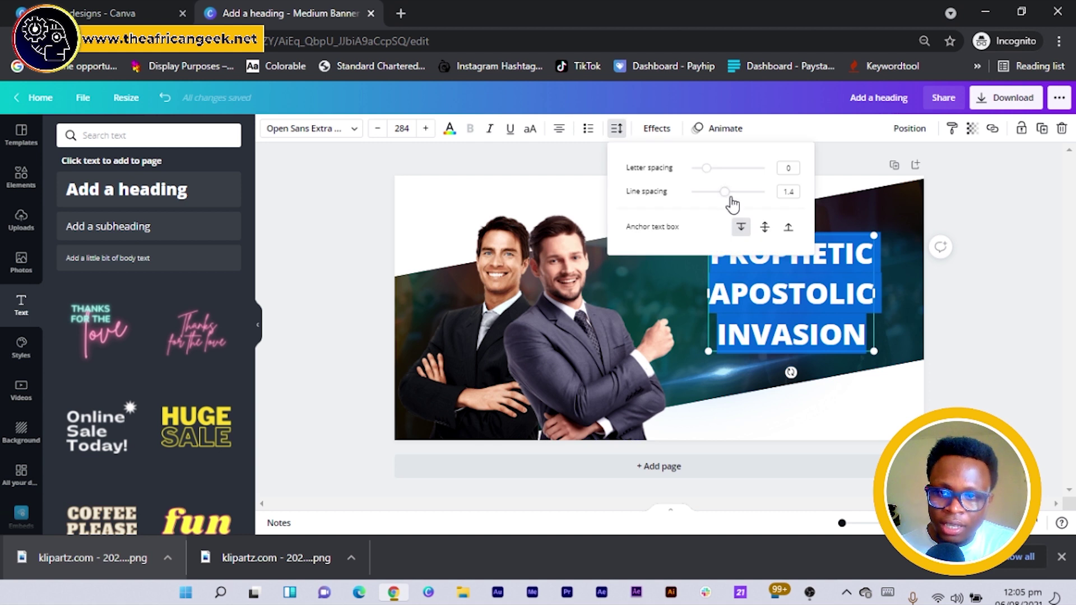
left_click_drag(725, 192, 704, 194)
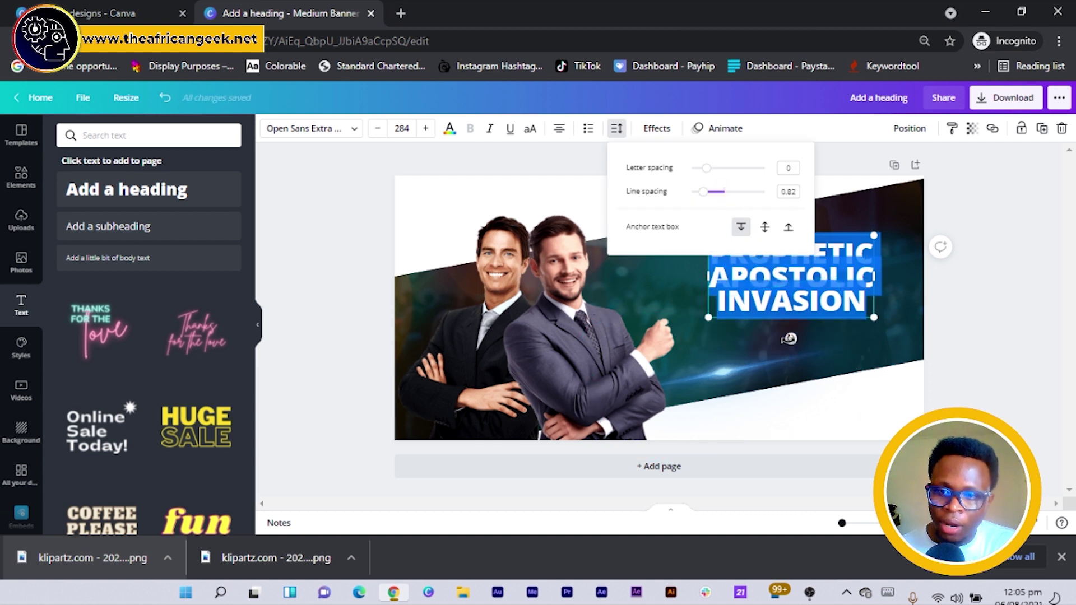
- Try tilting the title to -12° to follow the slanted band, and rotate it back to horizontal
mouse_move(789, 339)
left_mouse_down()
mouse_move(800, 338)
mouse_move(790, 339)
left_mouse_up()
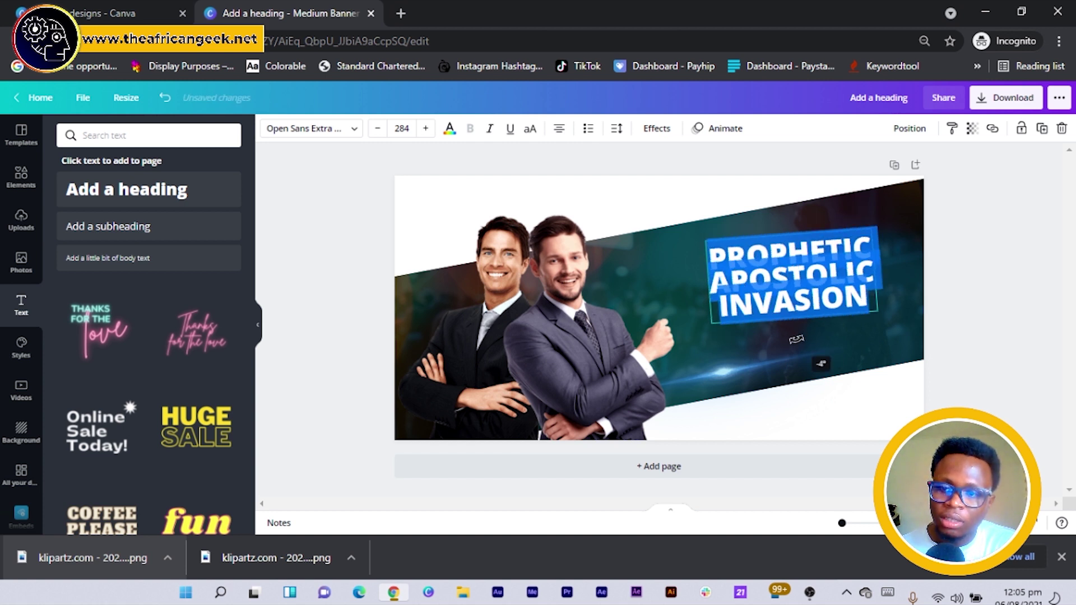
left_click_drag(801, 339, 802, 339)
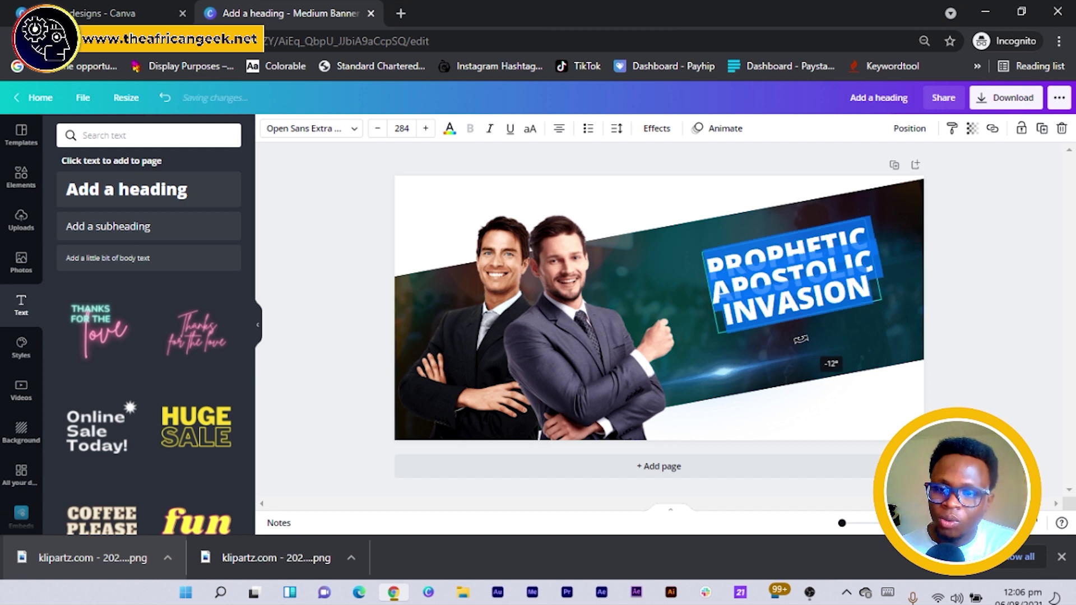
left_click_drag(801, 339, 802, 338)
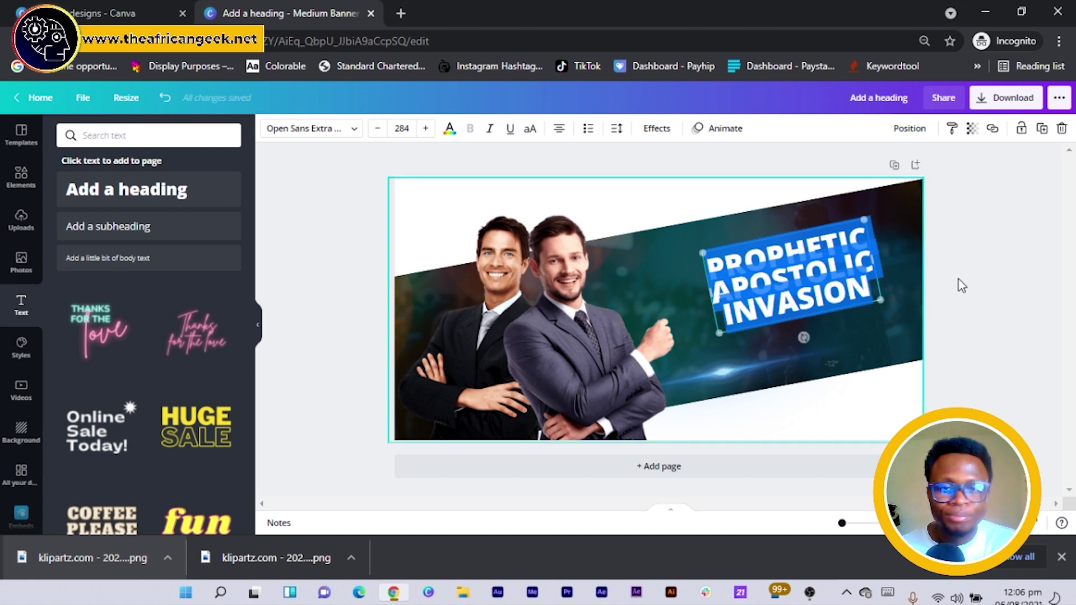
left_click(988, 250)
left_click(792, 257)
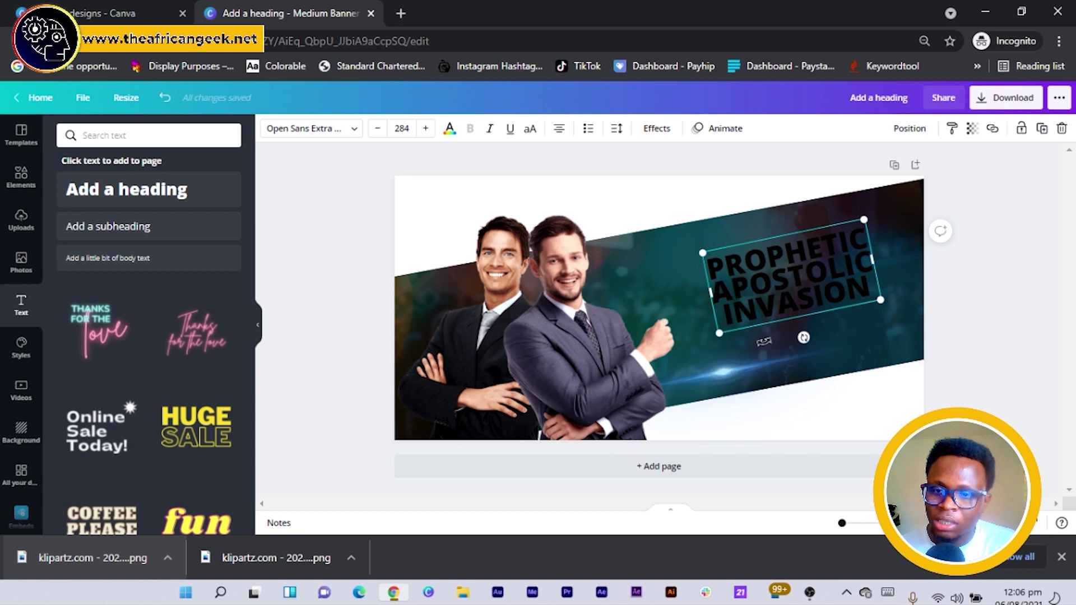
mouse_move(804, 337)
left_mouse_down()
mouse_move(766, 342)
mouse_move(782, 355)
mouse_move(790, 344)
left_mouse_up()
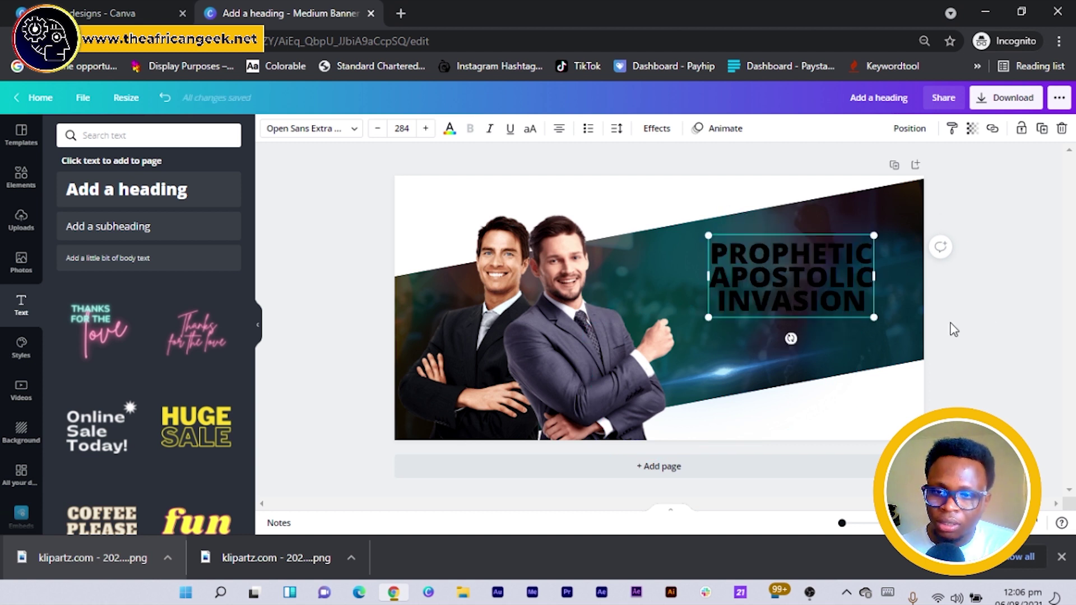
- Format the title as white italic text enlarged to font size 327
left_click(491, 130)
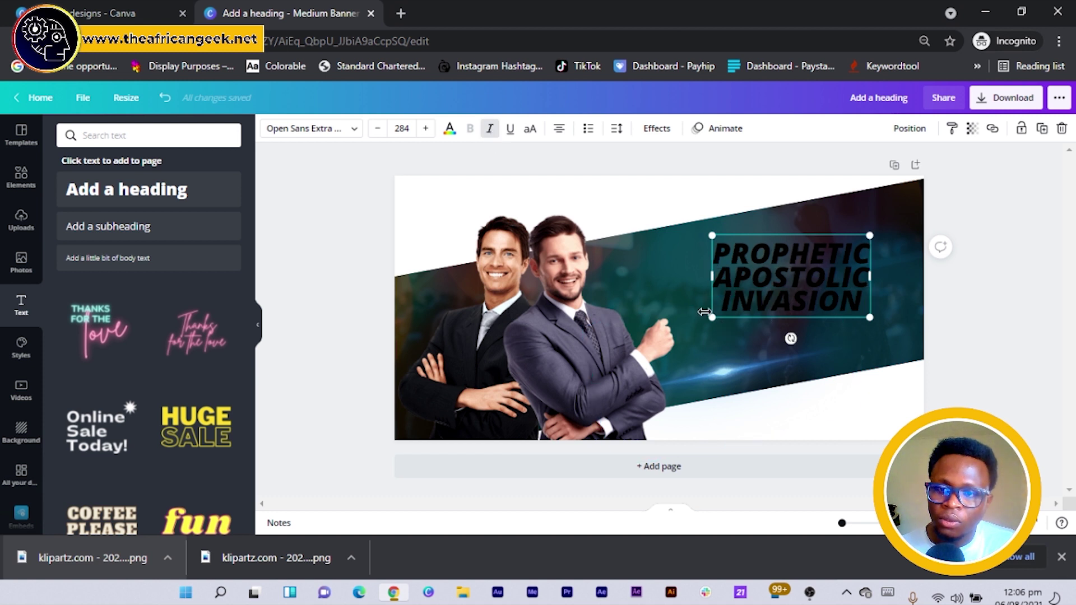
left_click_drag(709, 319, 747, 349)
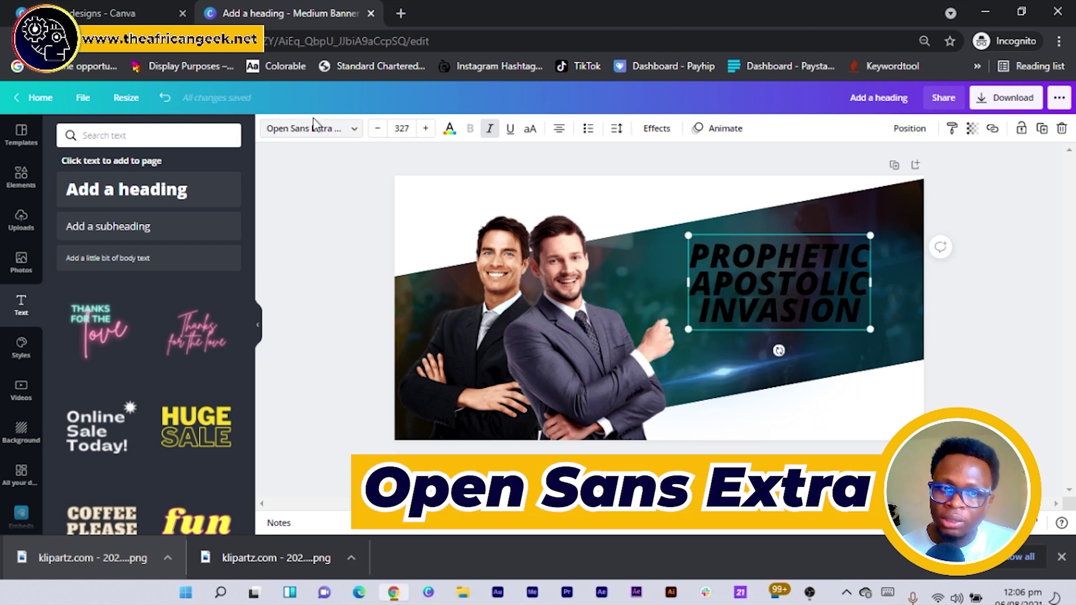
left_click(456, 138)
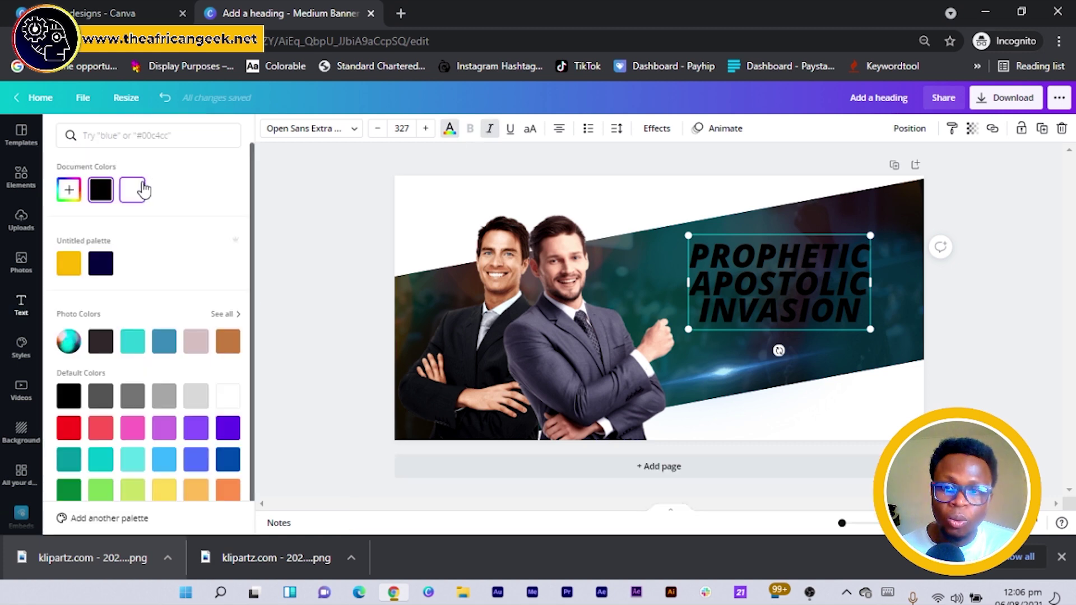
left_click(142, 188)
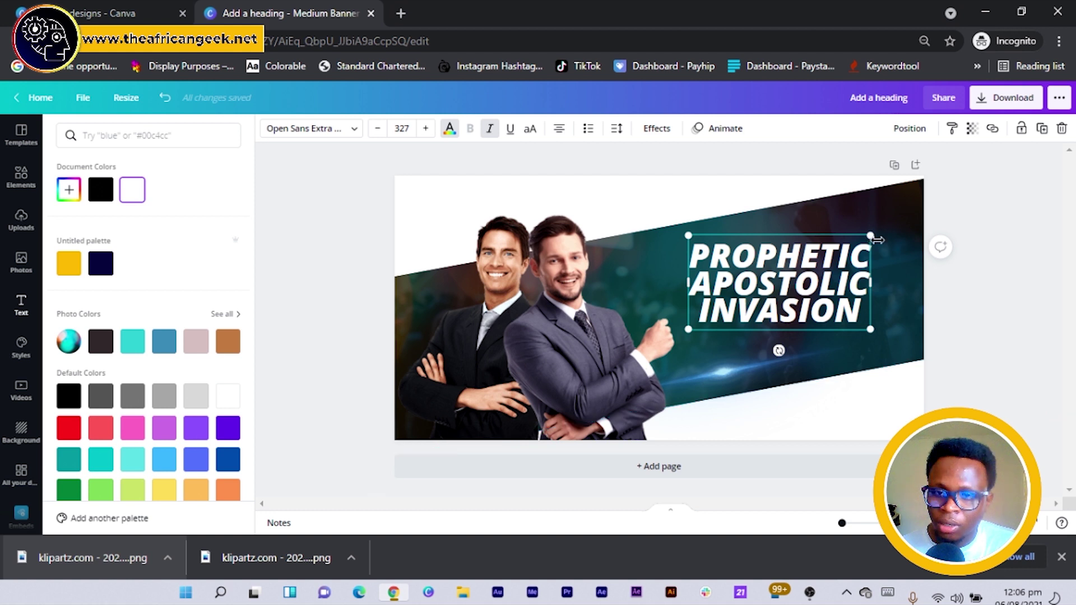
- Enlarge the title to font size 374 and shift it slightly left within the dark slanted band
left_click_drag(878, 240, 840, 299)
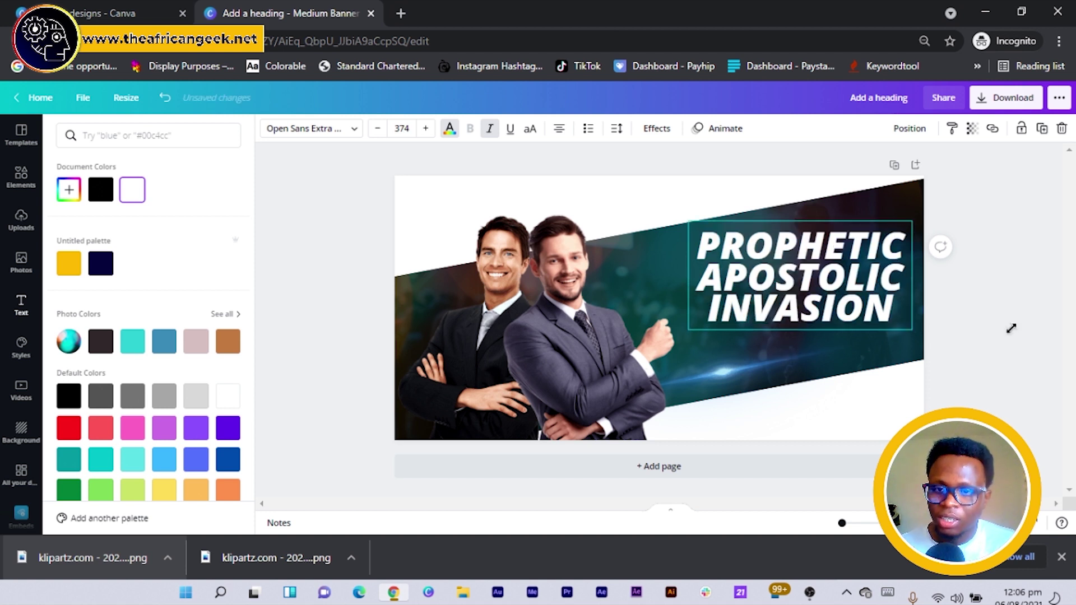
left_click(997, 317)
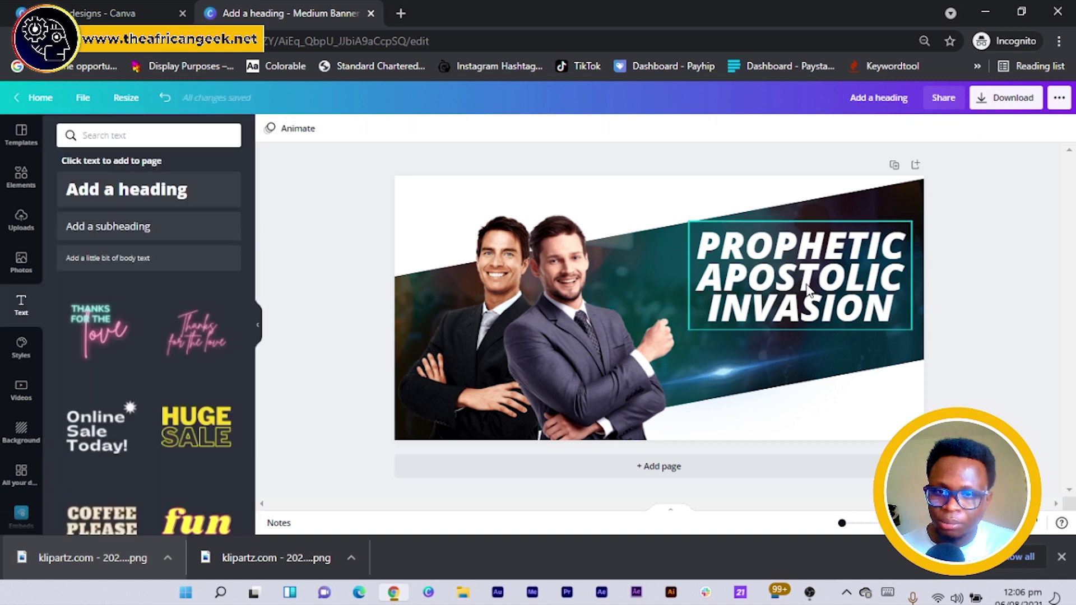
left_click_drag(817, 287, 805, 283)
- Level the light flare horizontally beneath the word INVASION and place a copy of it between PROPHETIC and APOSTOLIC
left_click(724, 386)
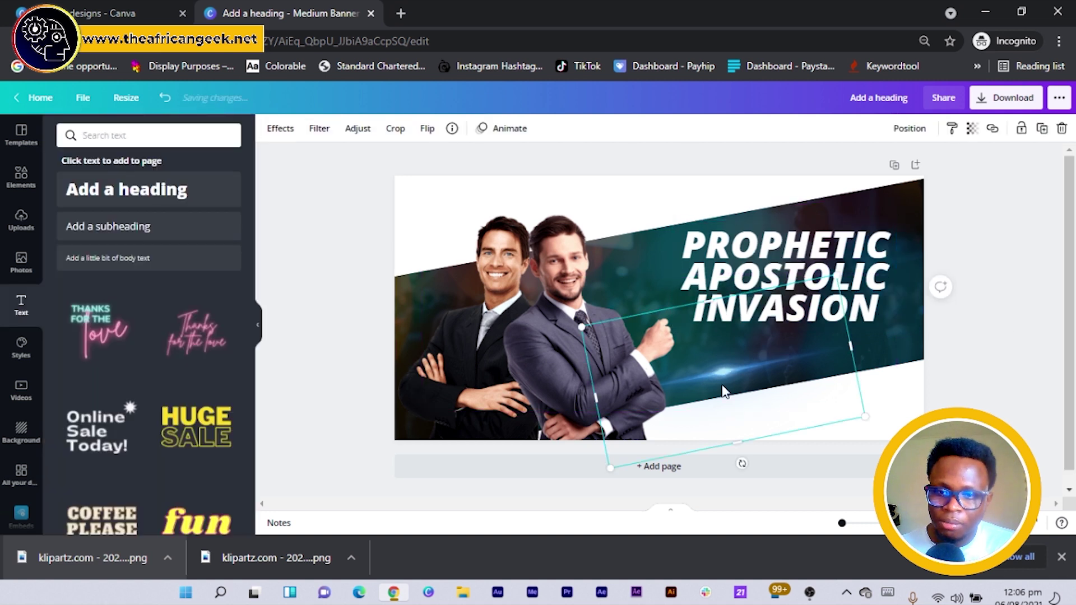
left_click_drag(777, 320, 831, 256)
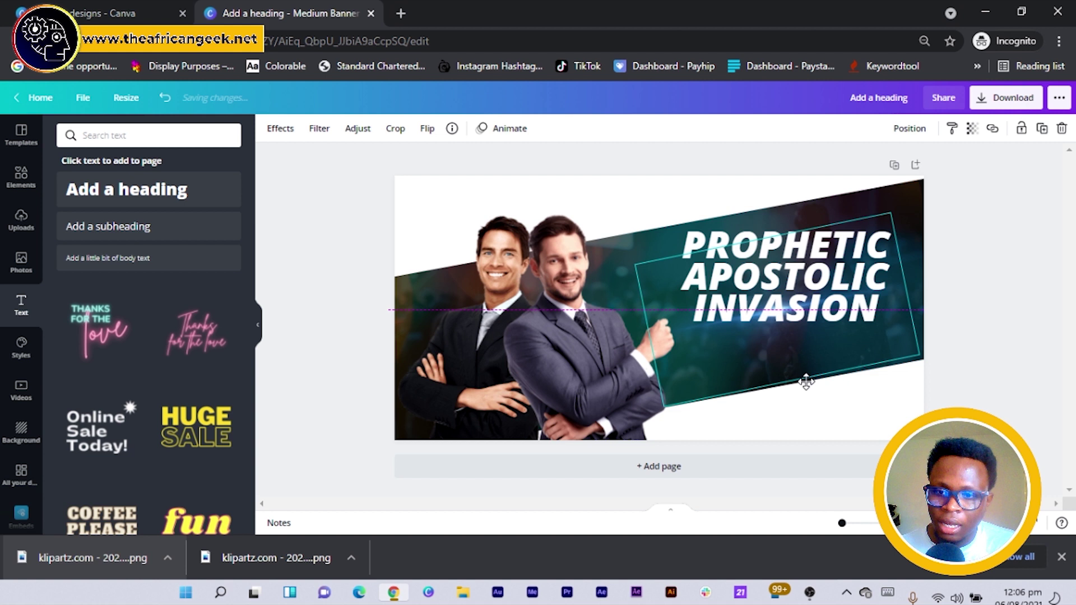
left_click_drag(806, 382, 750, 390)
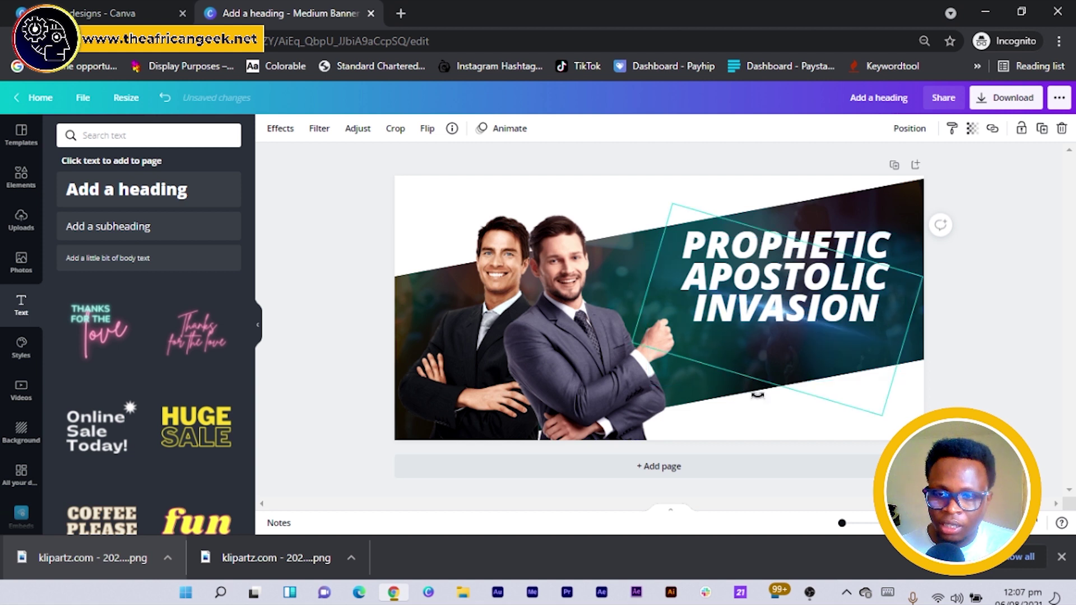
left_click_drag(758, 394, 777, 395)
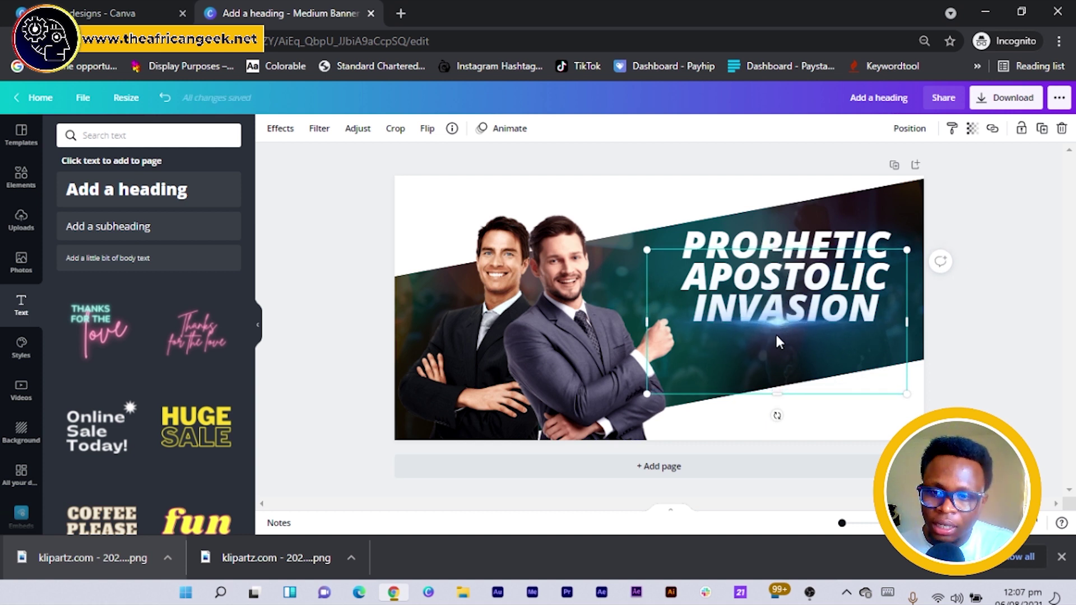
left_click_drag(787, 275, 799, 269)
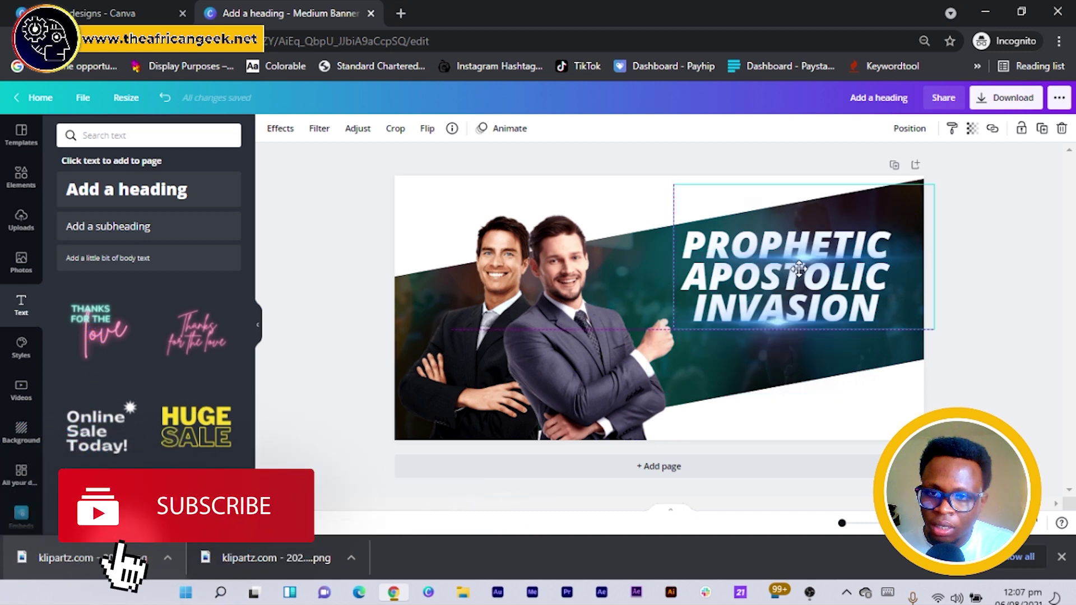
left_click(975, 318)
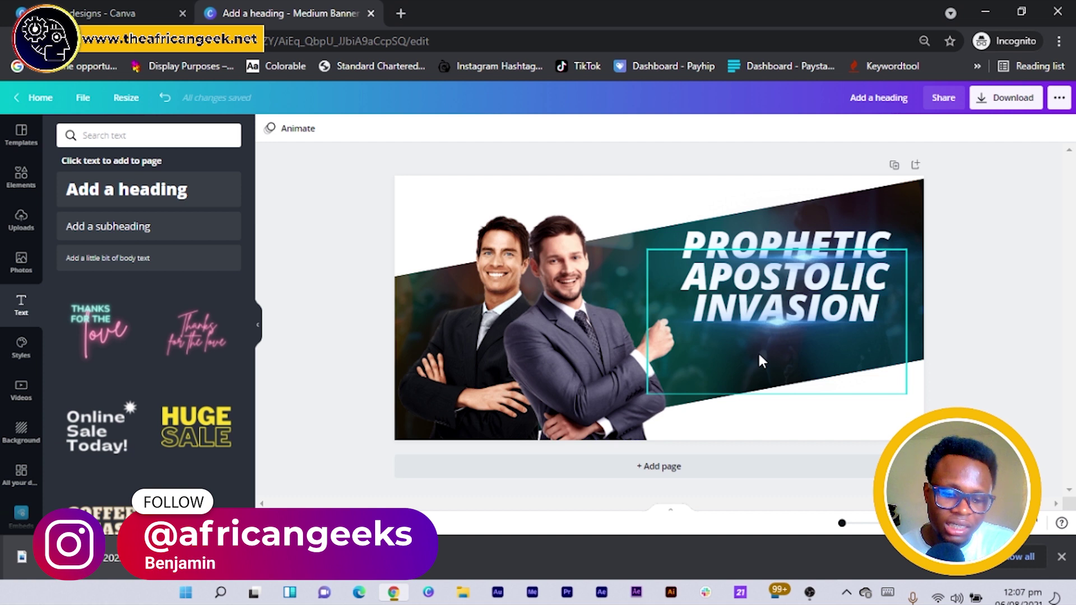
- Add a white text box in Montserrat Classic, sized to 171, directly beneath the title
key("t")
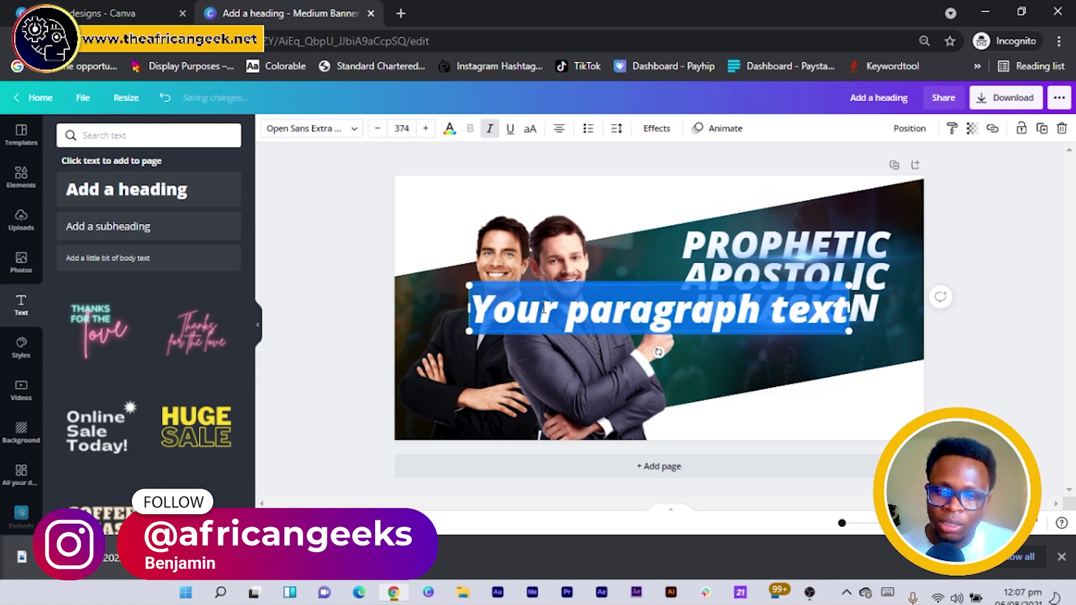
left_click(343, 137)
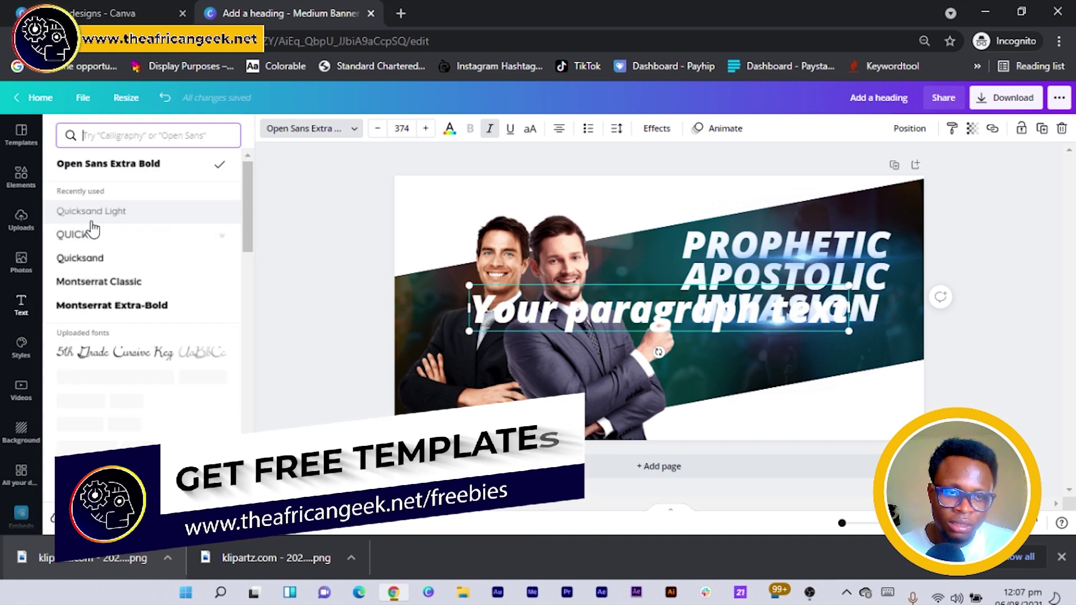
left_click(94, 287)
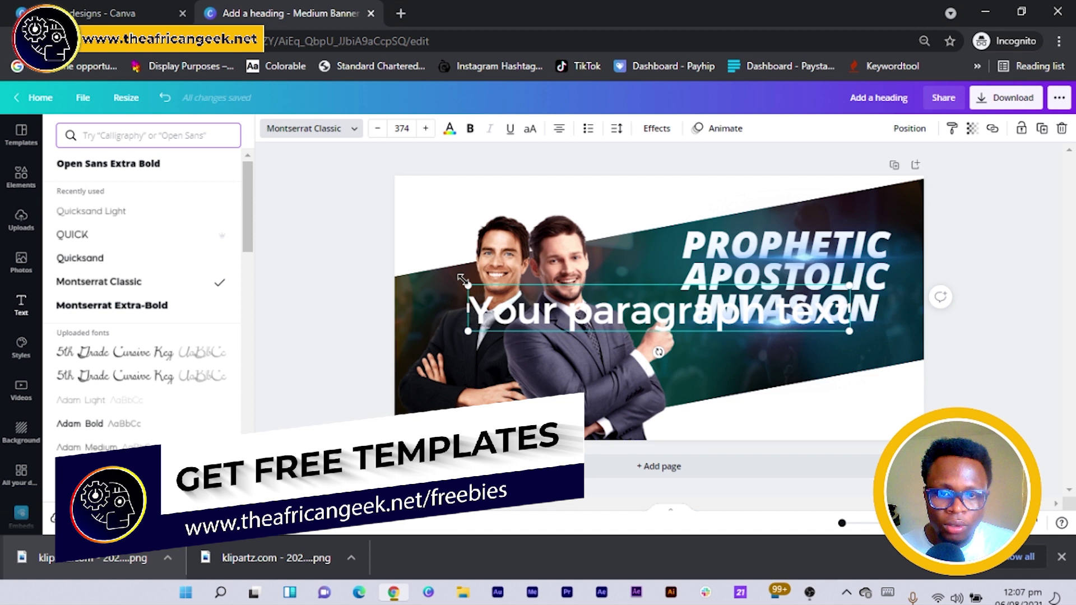
left_click_drag(627, 312, 679, 313)
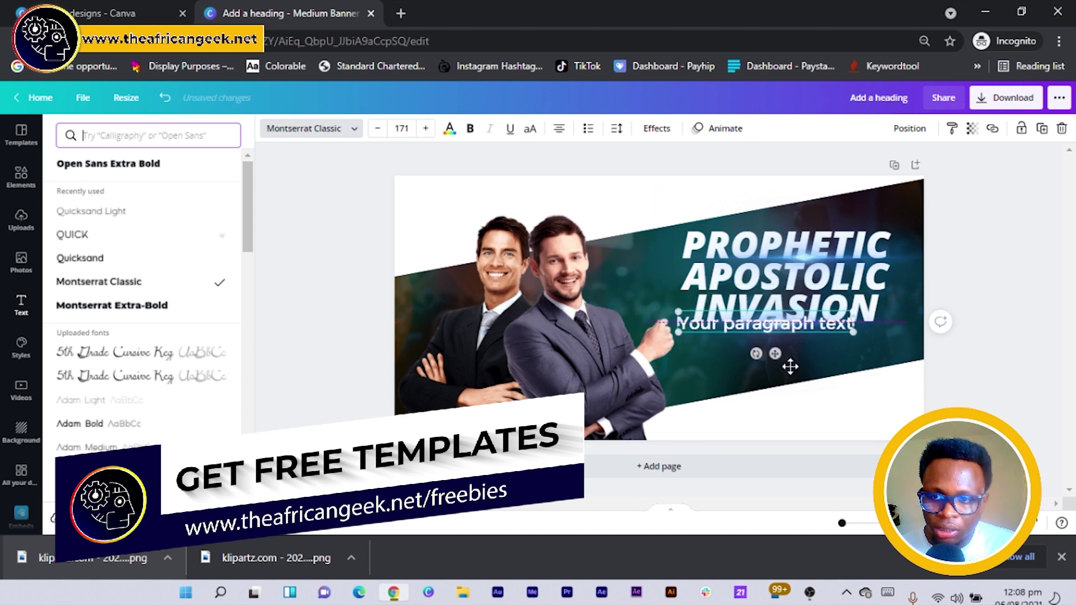
left_click_drag(790, 367, 792, 366)
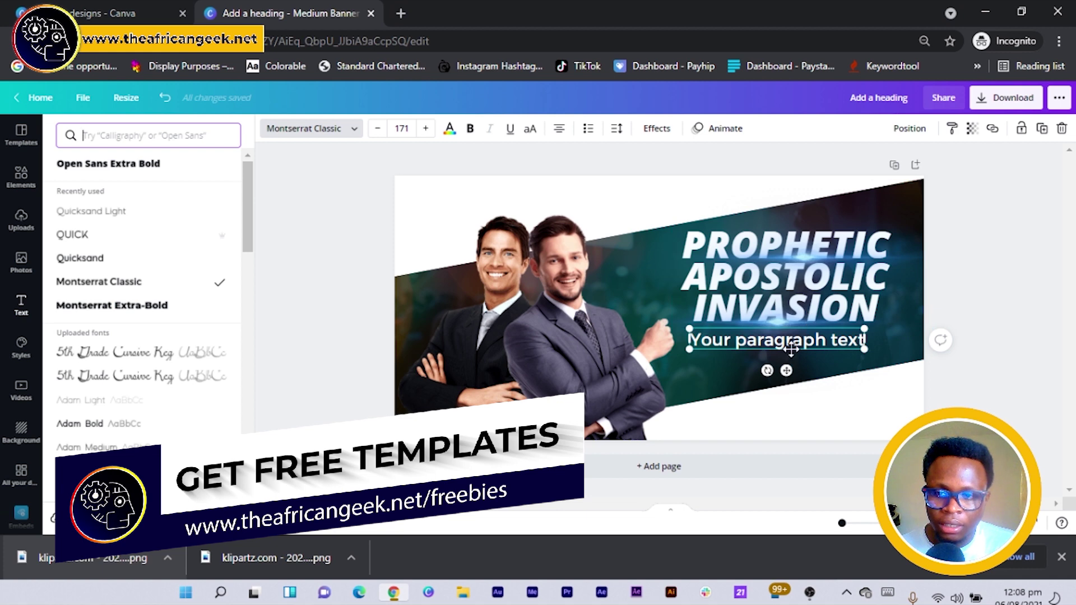
- Replace the placeholder text beneath the title with "Theme: Miracle Waves are here!"
left_click(785, 342)
double_click(785, 341)
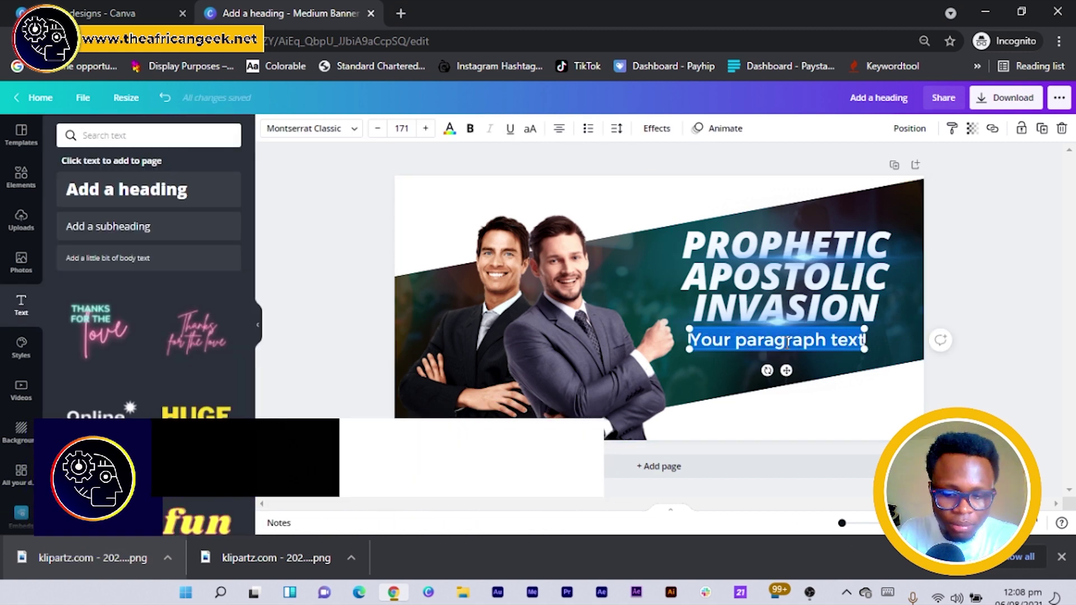
type("Them")
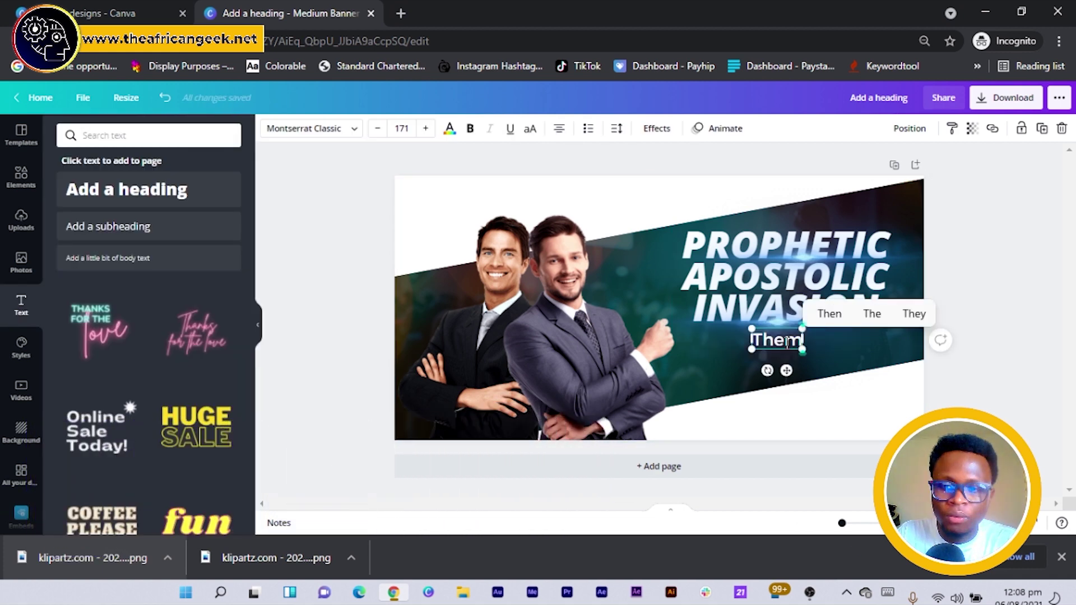
type("e")
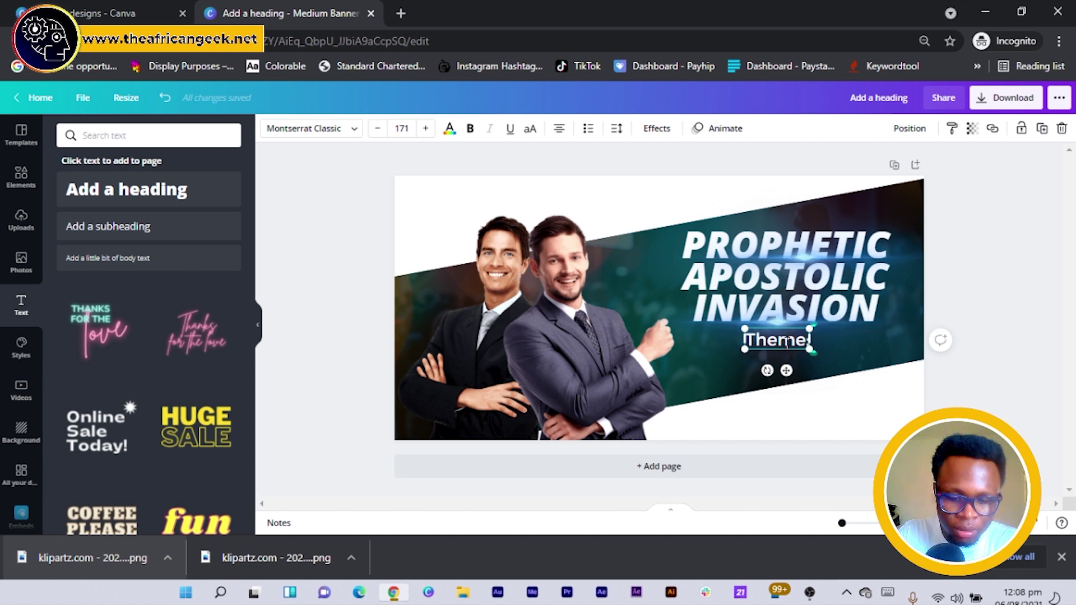
type(": Mi")
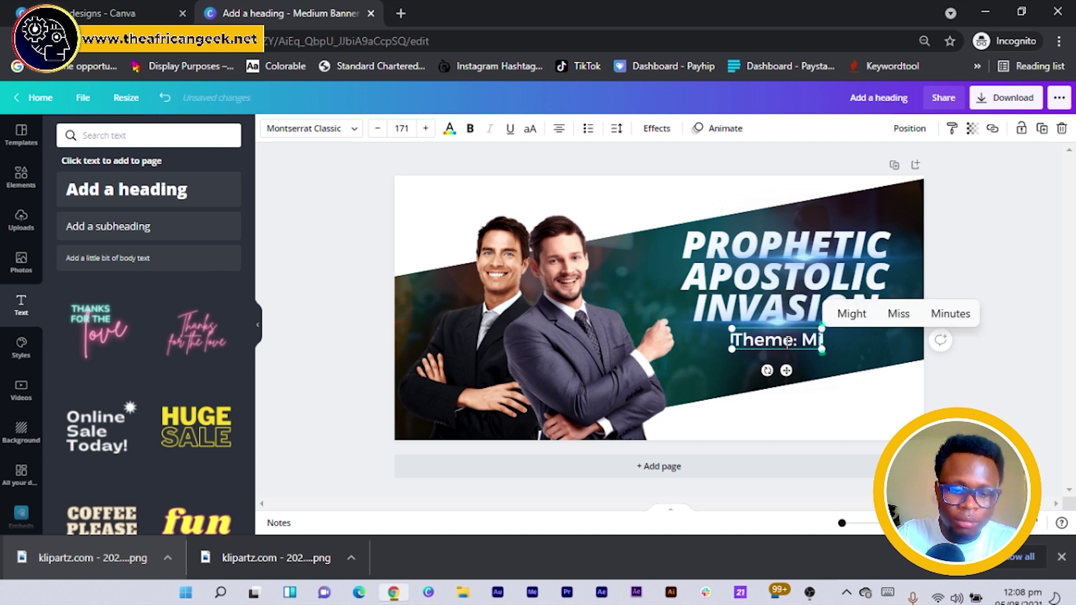
type("racle")
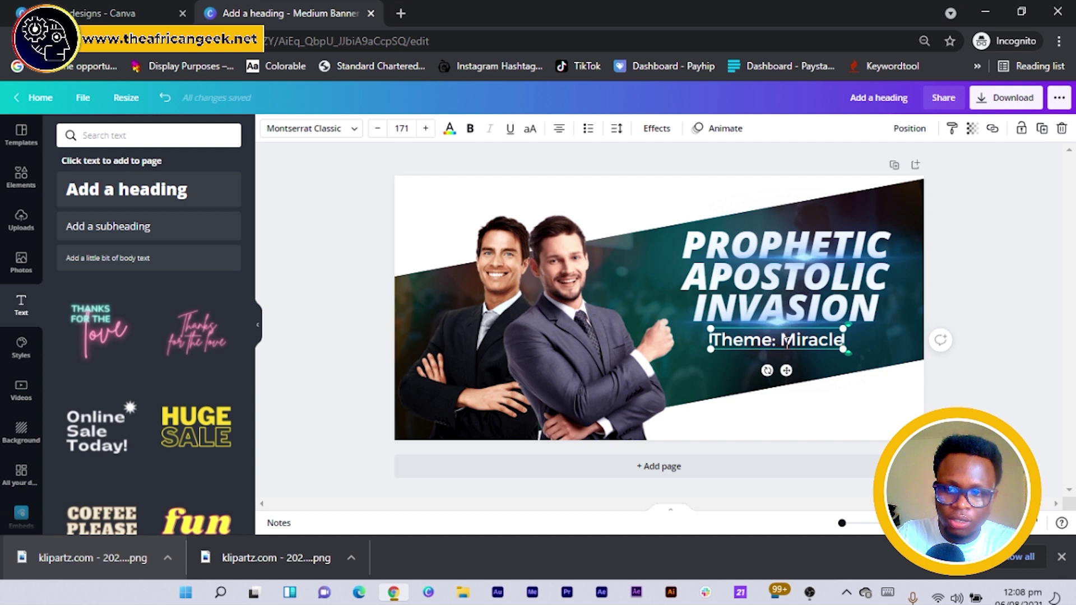
type(" Wa")
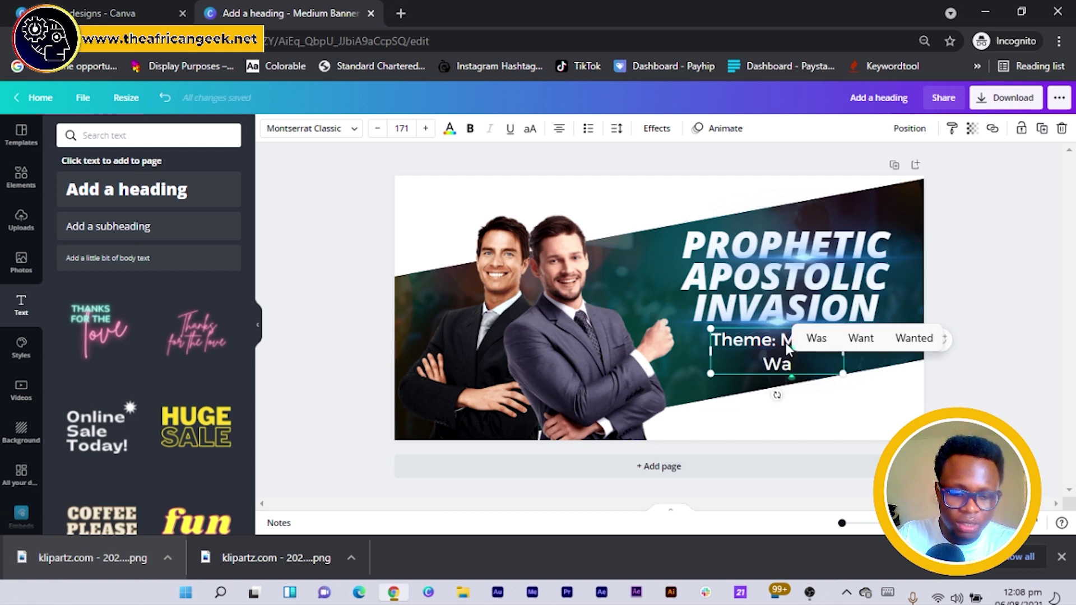
type("ves a")
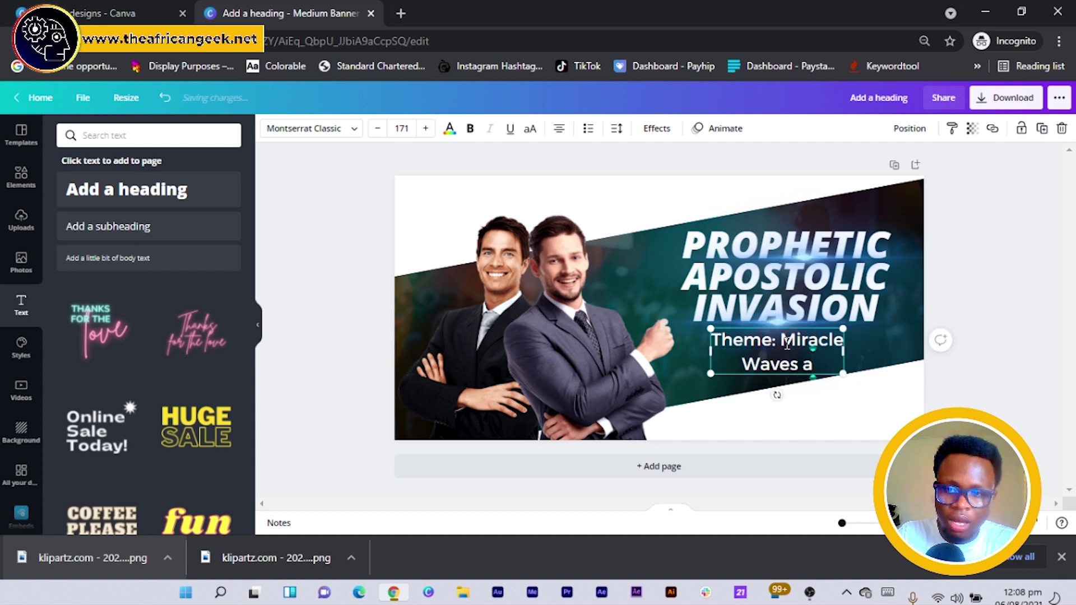
type("re here!")
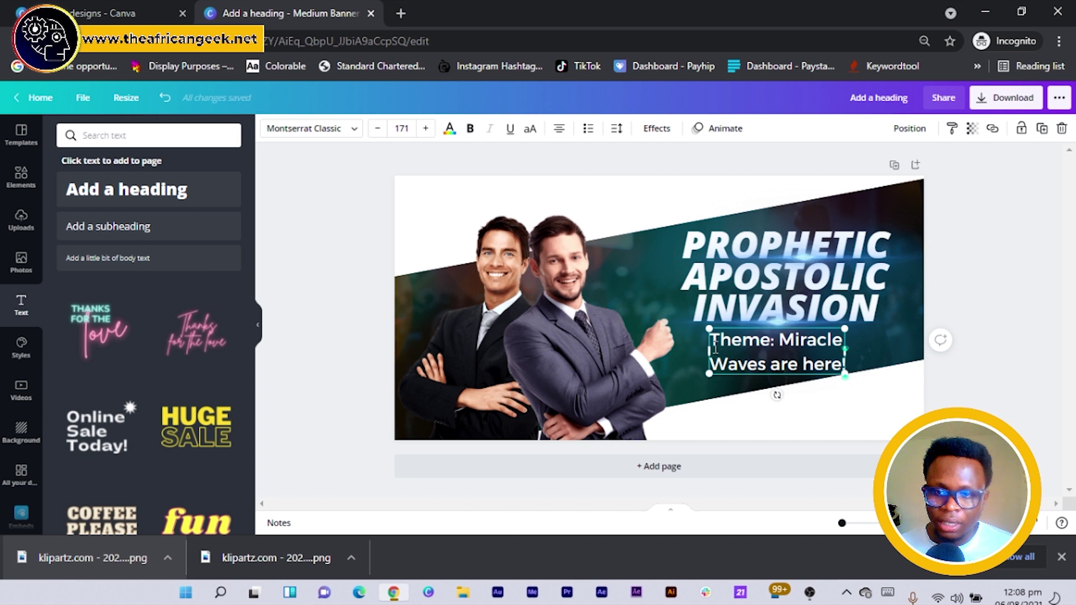
- Widen the theme text box until it fits on one line and scale it down to font size 119
left_click_drag(699, 348, 632, 346)
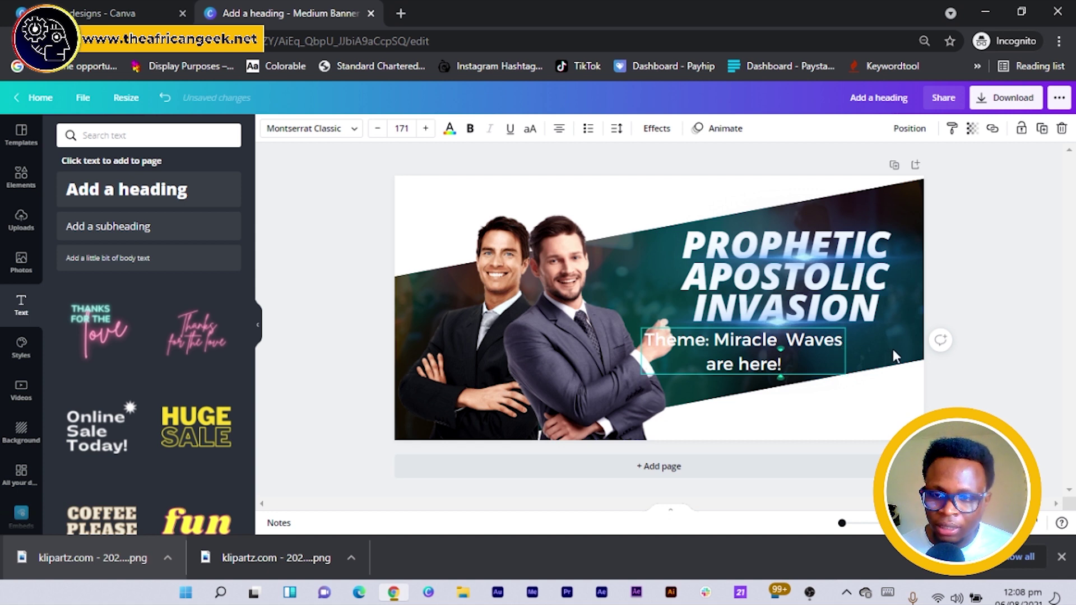
left_click_drag(846, 348, 901, 348)
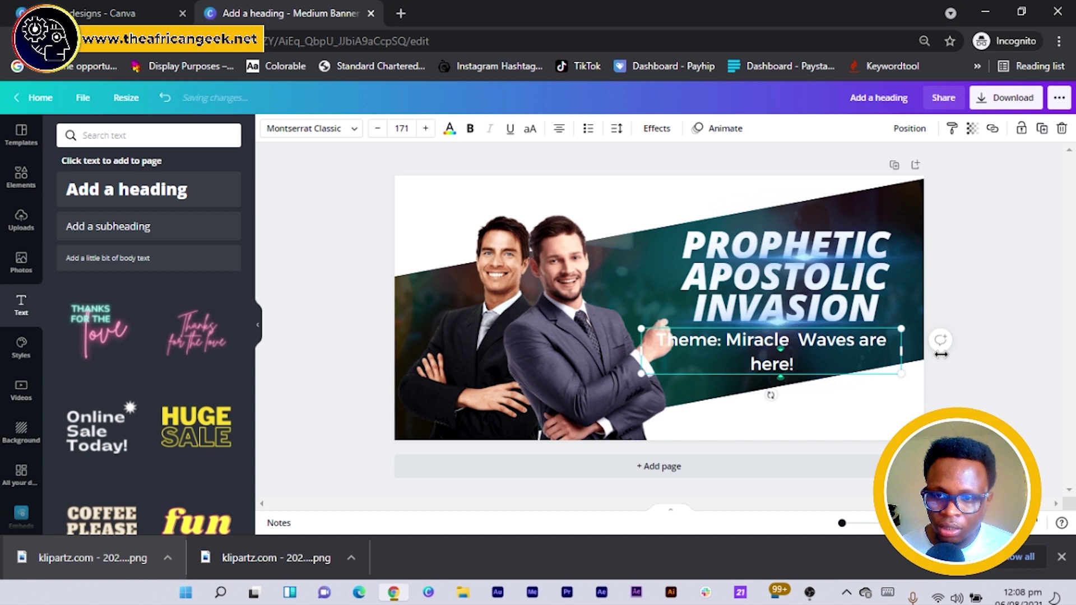
left_click_drag(942, 355, 961, 353)
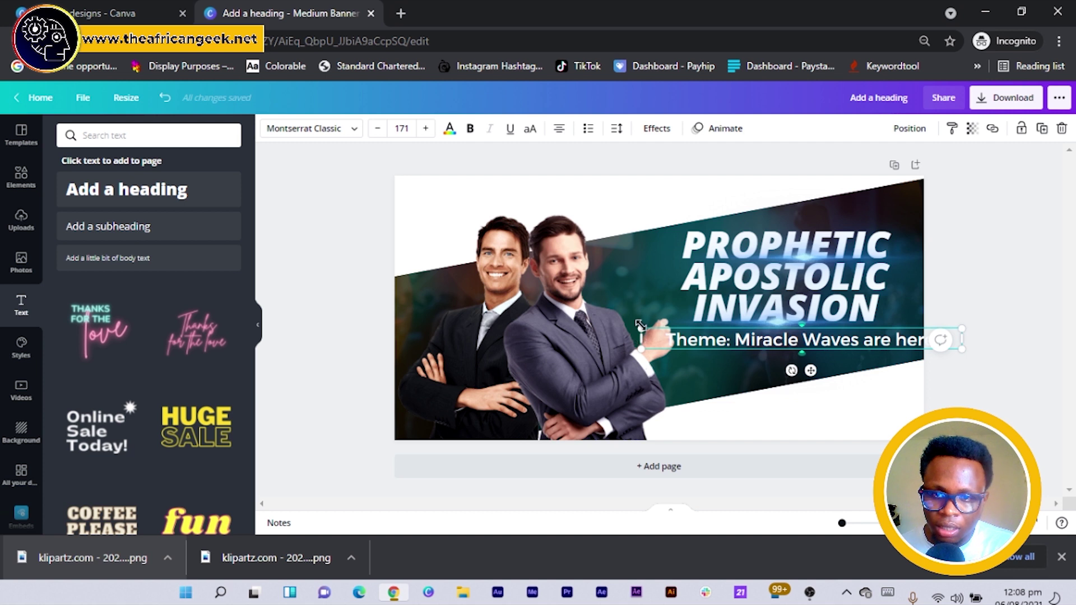
left_click_drag(640, 323, 752, 333)
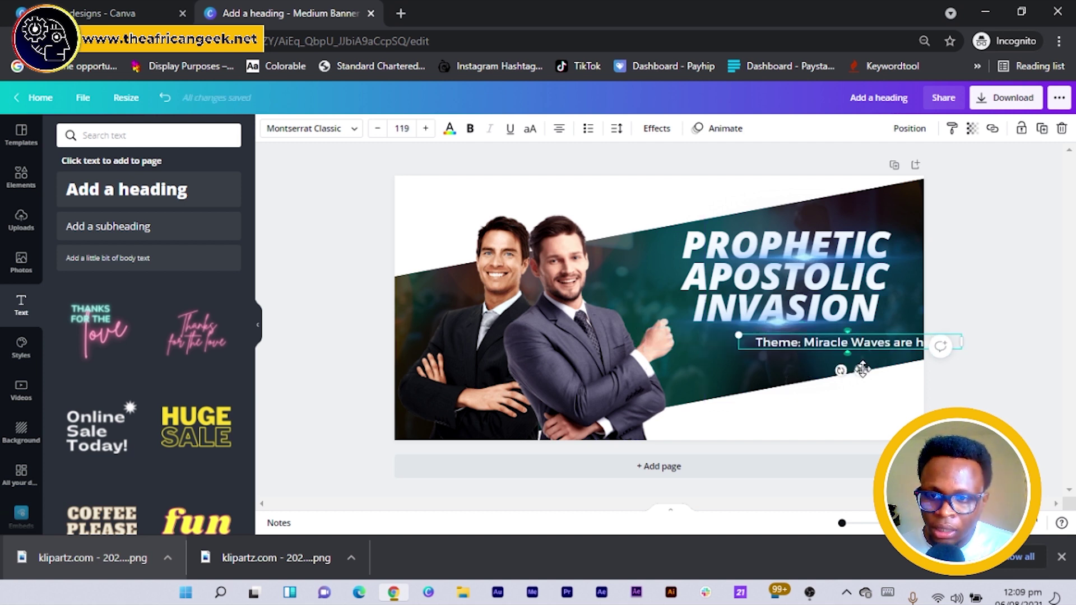
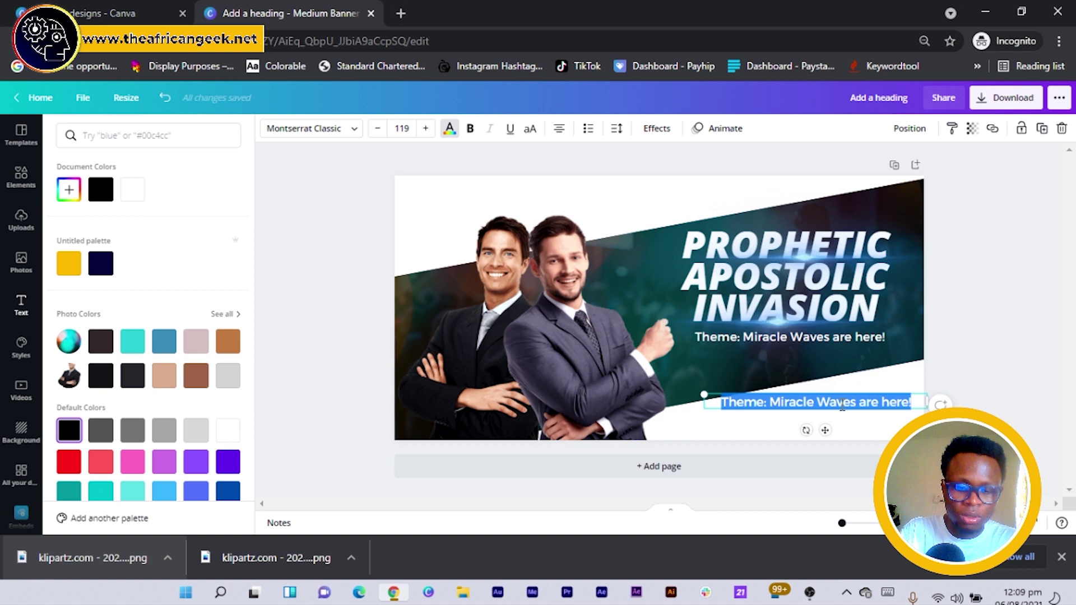
- Change the duplicated text in the lower white area to "Time: 9am Prompt"
type(": 9")
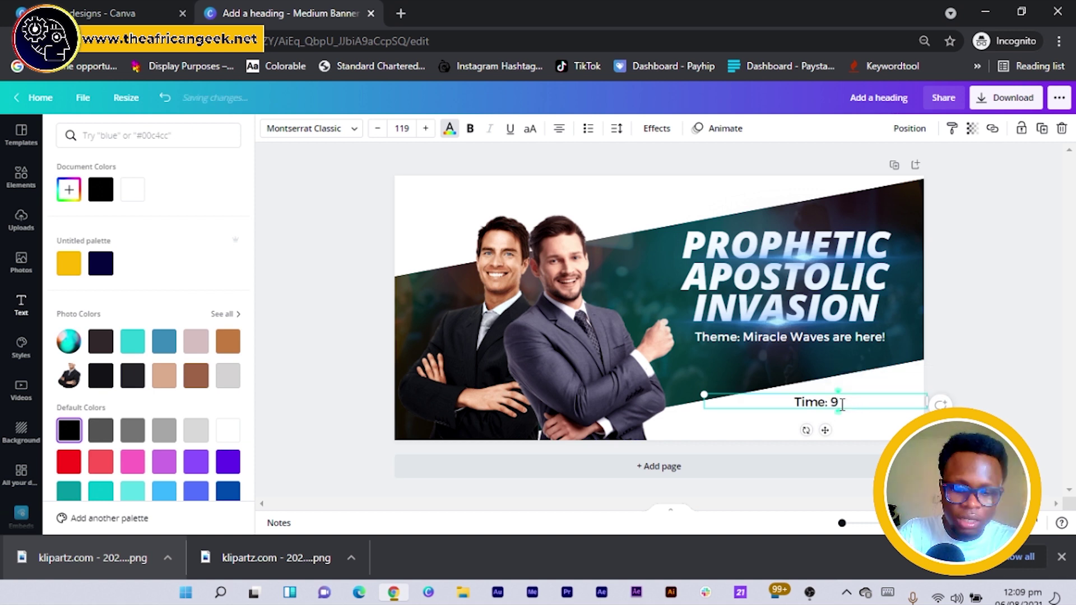
type("am Prompt")
key("BackSpace")
key("BackSpace")
key("BackSpace")
key("BackSpace")
key("BackSpace")
key("BackSpace")
- Add a second line reading "Date: 15th Dec. 2021" below the time
type("Dt")
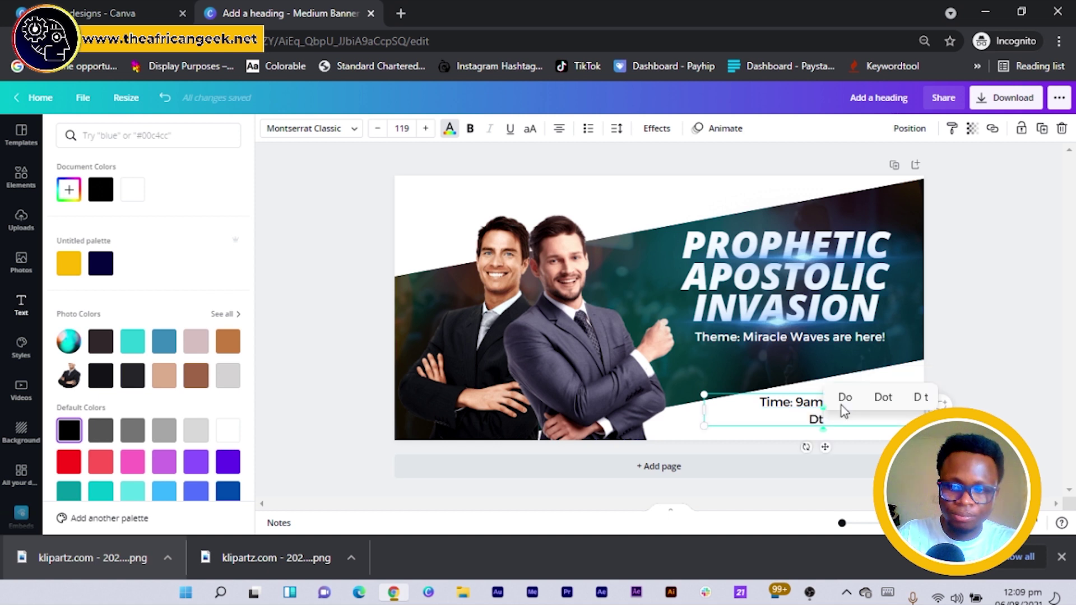
key("BackSpace")
type("ae")
key("BackSpace")
type("te")
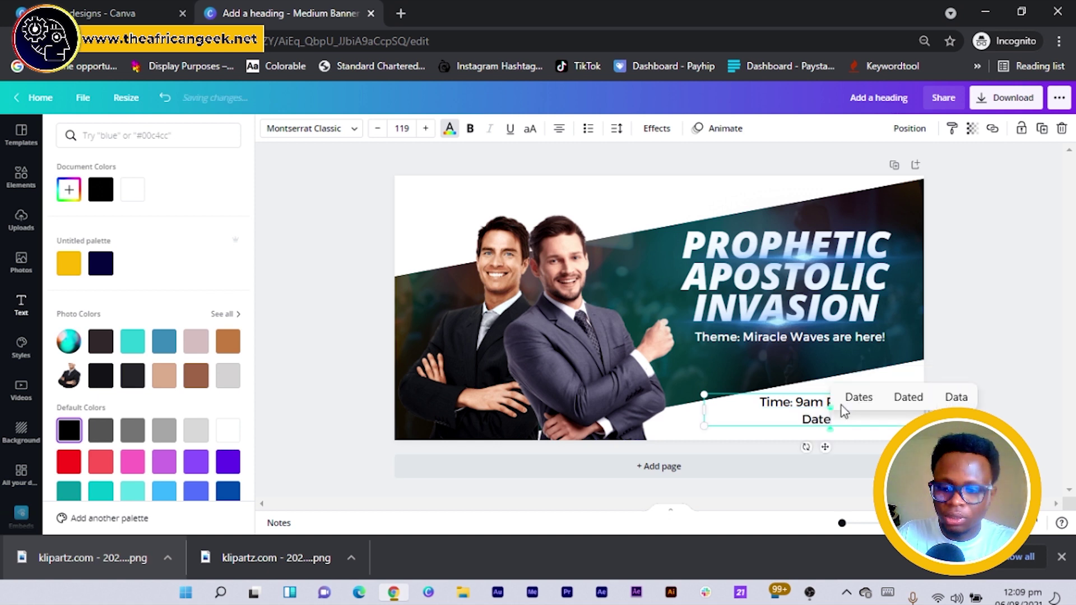
type(":")
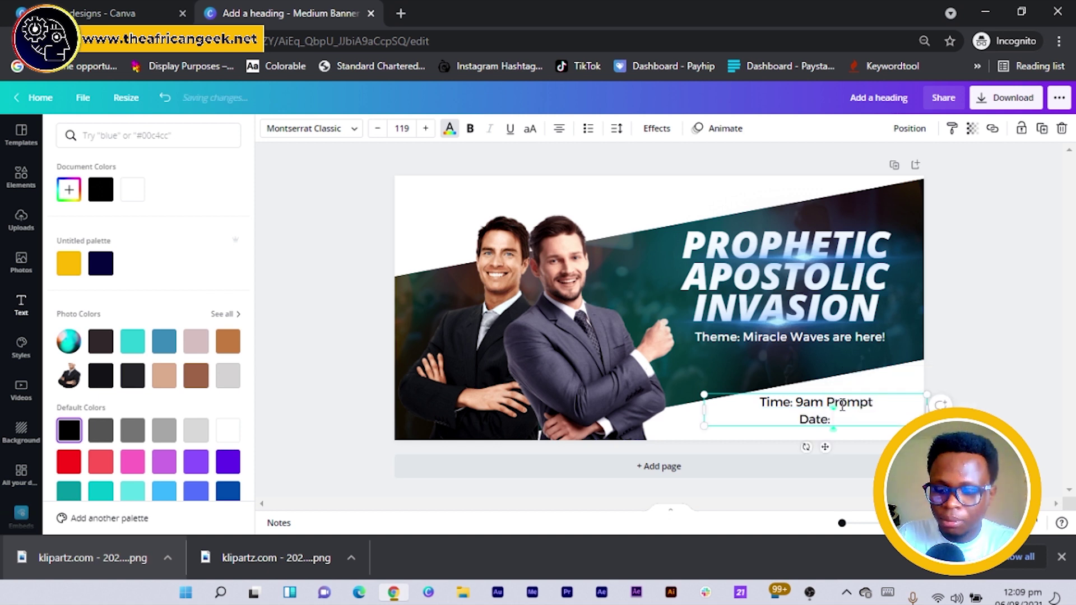
type(" 15th Dec")
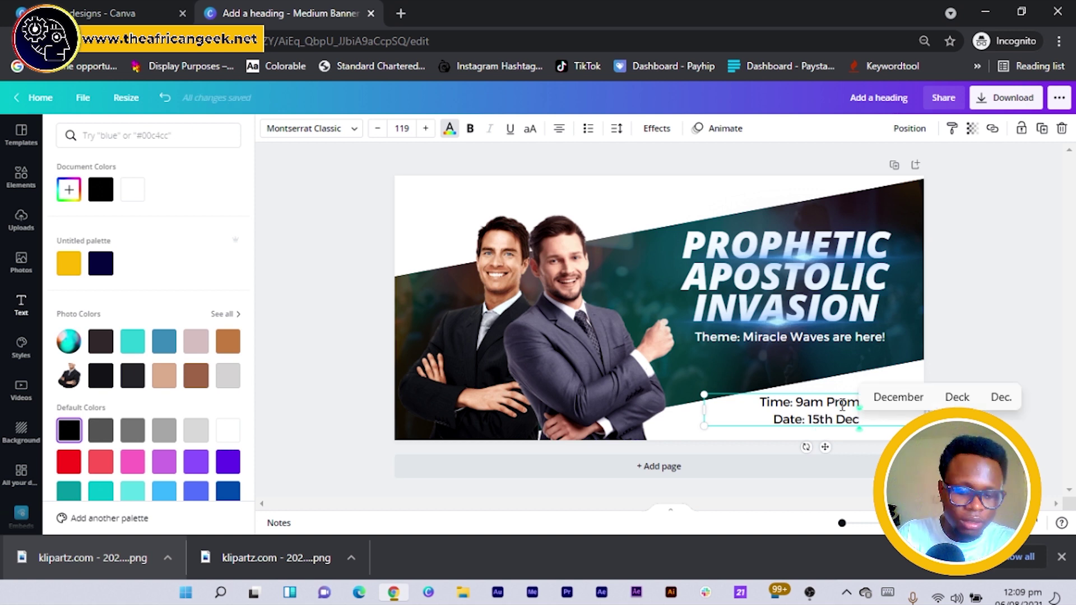
type(". 2021")
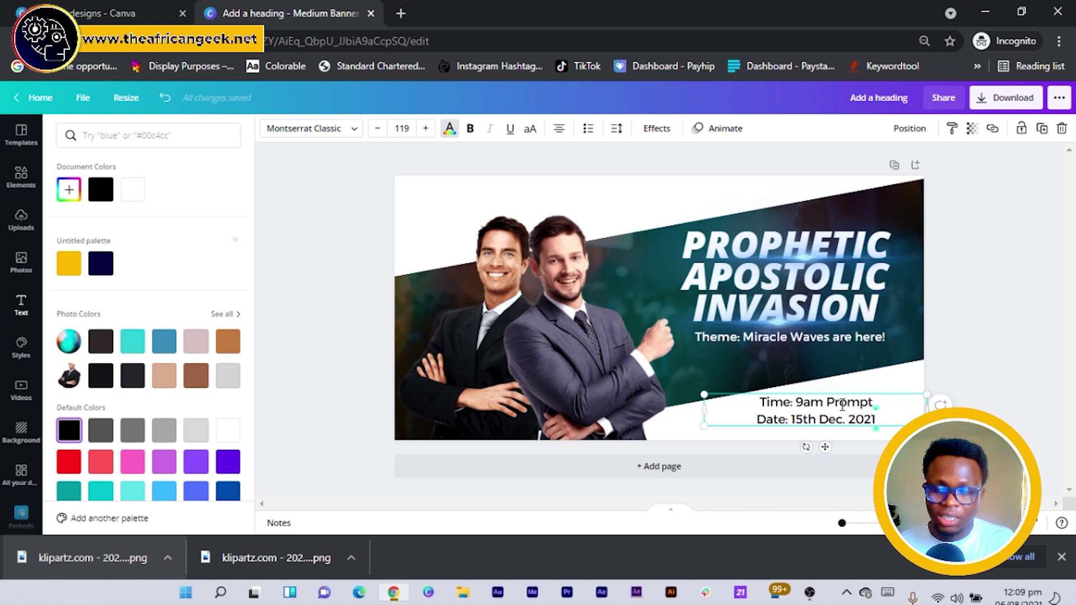
- Left-align the time and date text, narrow its box to fit, and move it right within the lower white area
key("ctrl+a")
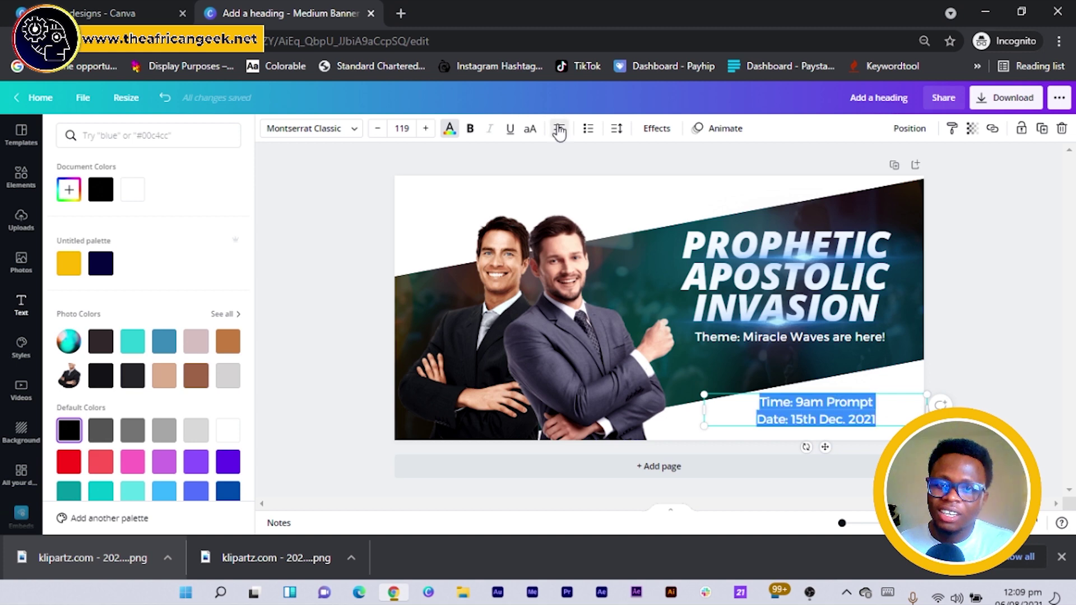
left_click(559, 130)
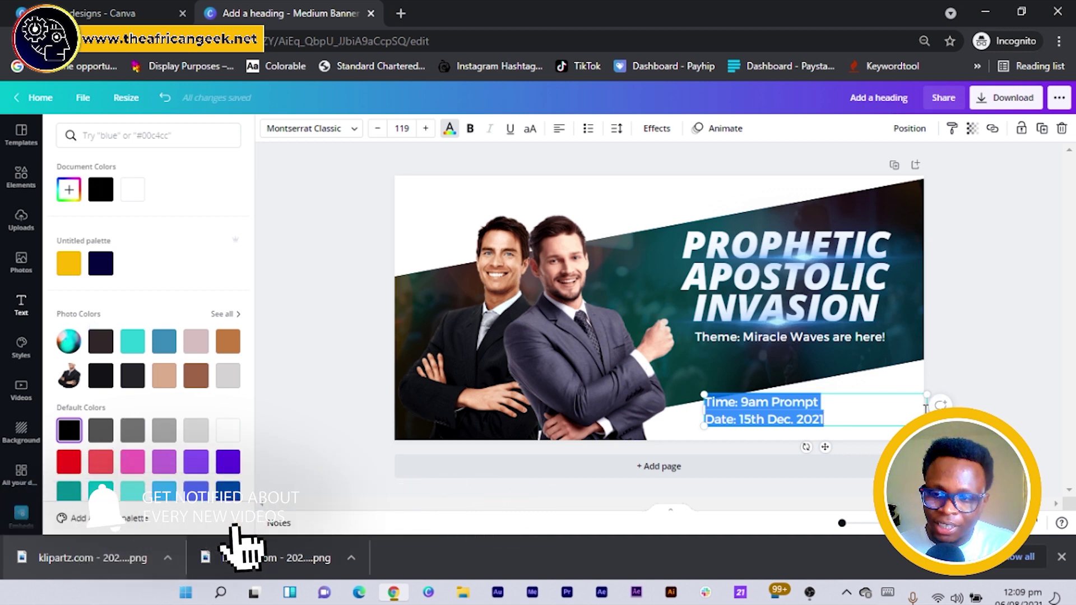
left_click_drag(926, 408, 832, 410)
left_click_drag(785, 444, 837, 442)
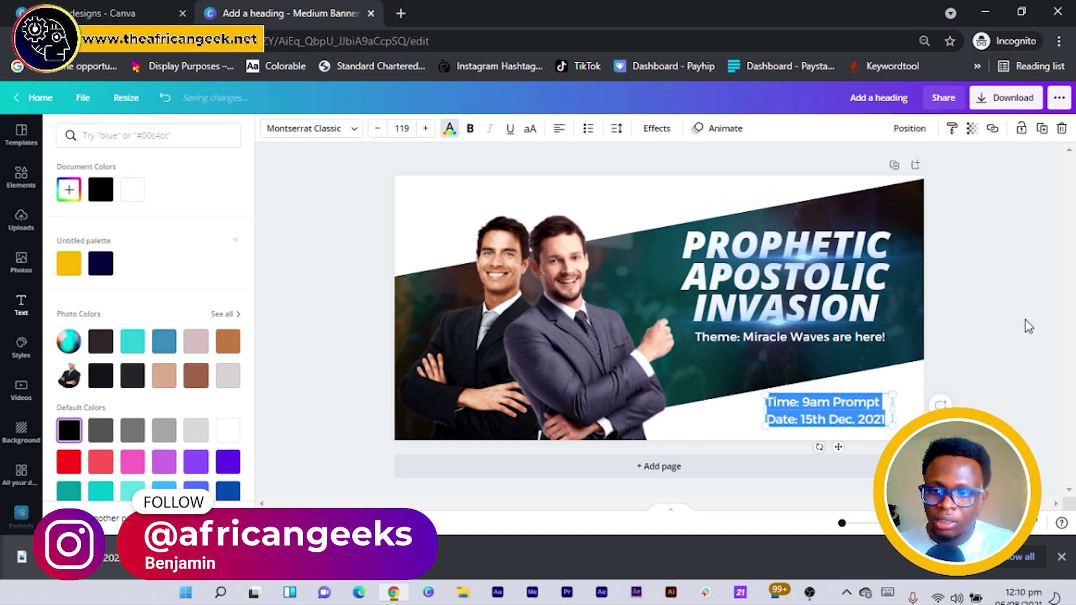
- Reduce the font size of the time and date text to 112
left_click(962, 396)
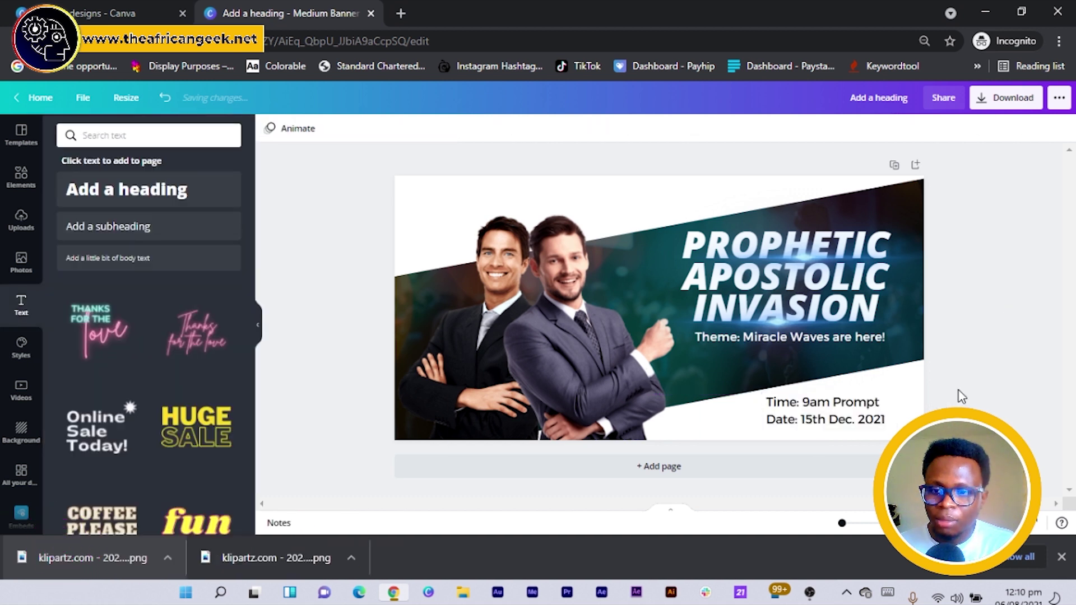
left_click(824, 424)
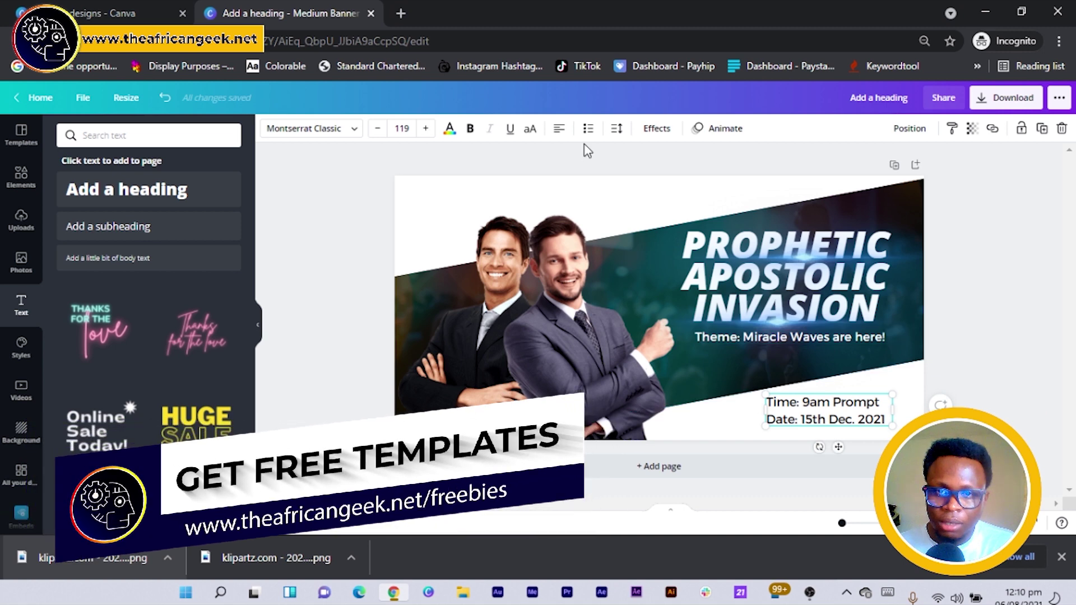
left_click(375, 130)
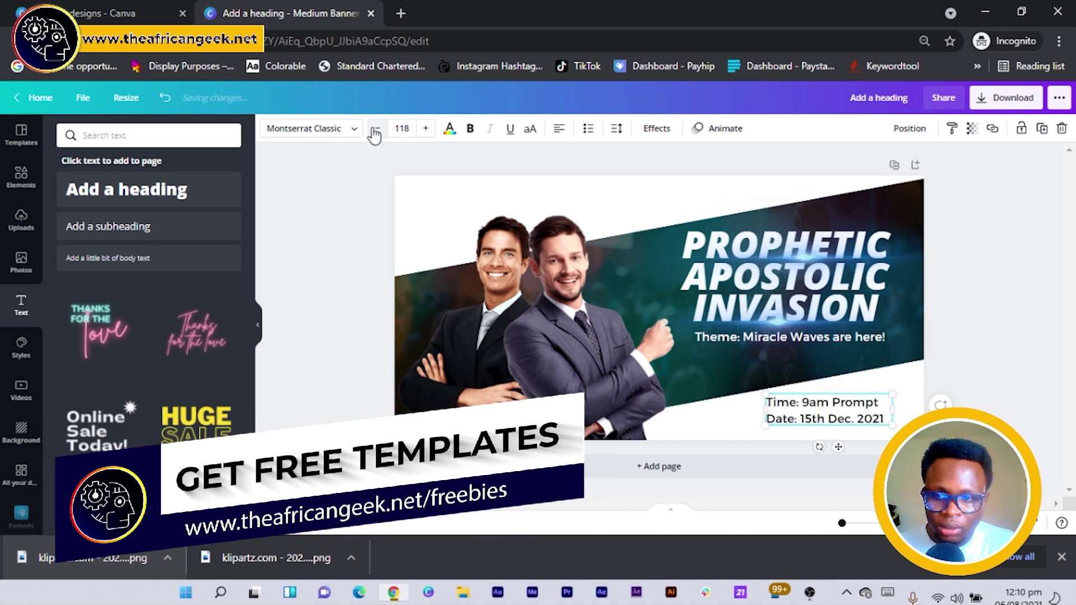
left_click(376, 130)
left_click(376, 130)
left_click(375, 130)
left_click(375, 130)
left_click(375, 130)
left_click(375, 131)
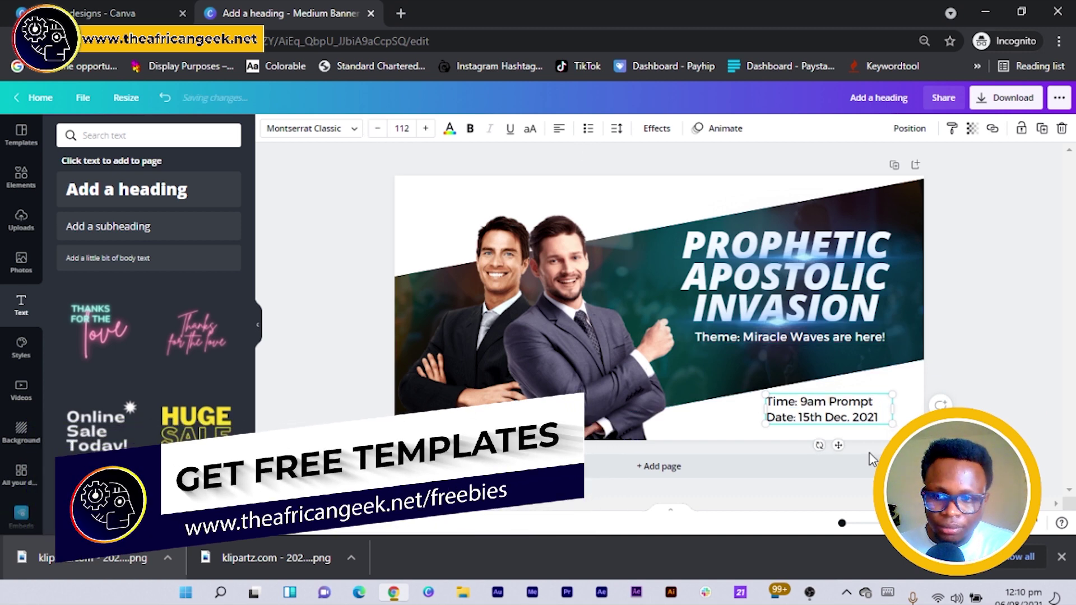
- Tighten the time and date text's line spacing to 1.19, move it slightly down, and narrow its box to fit
left_click(616, 128)
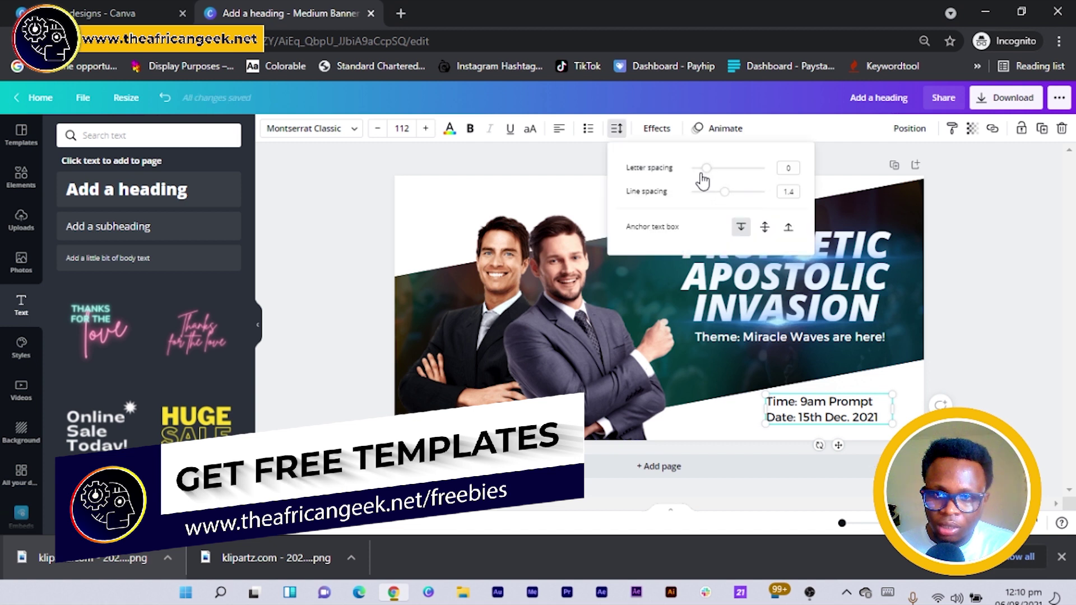
left_click_drag(725, 191, 716, 200)
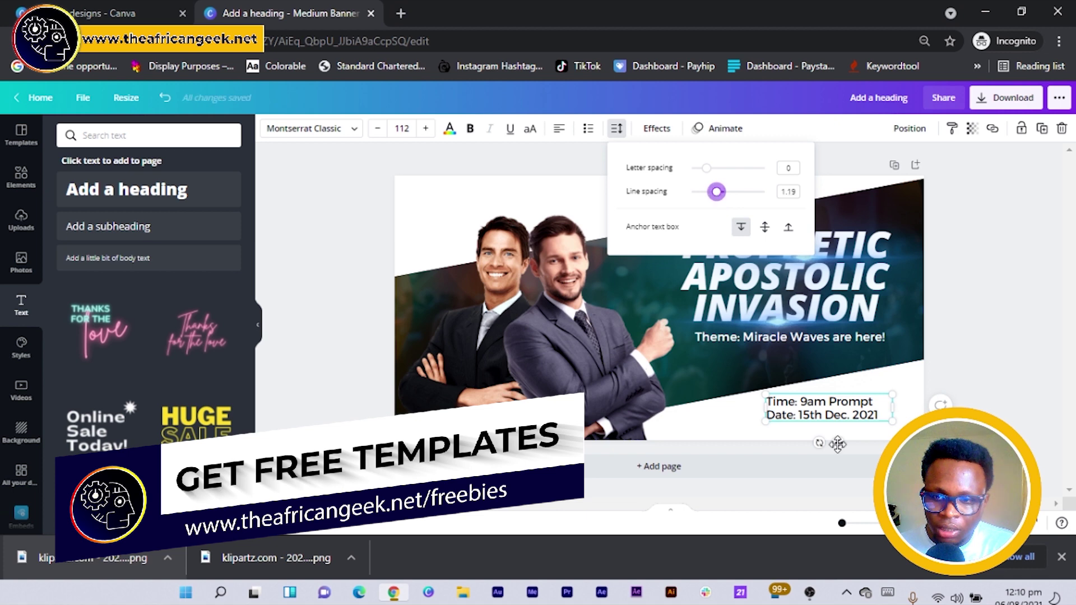
left_click_drag(837, 444, 834, 446)
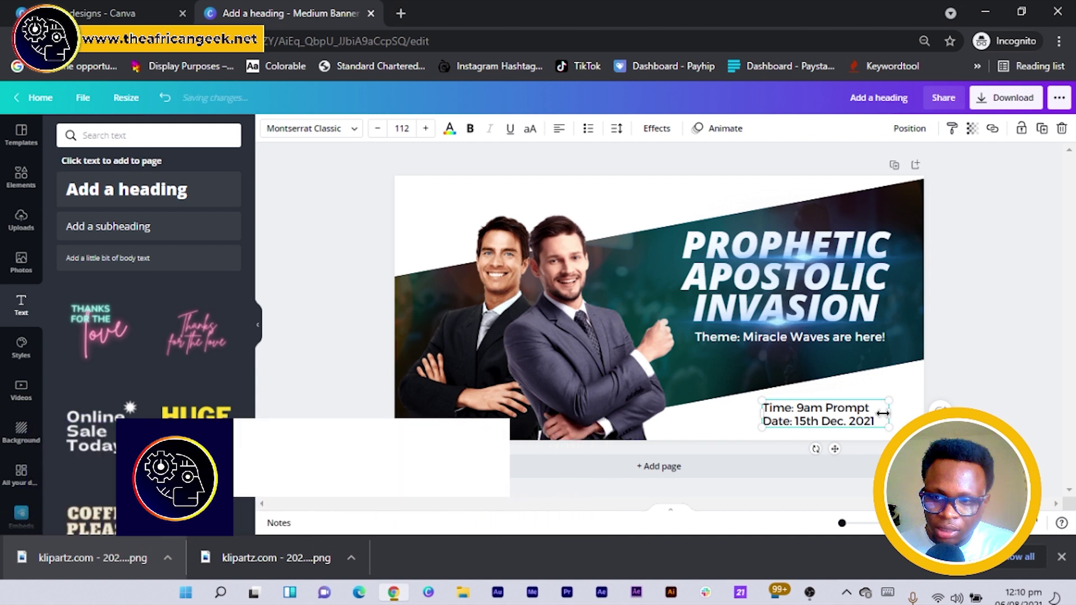
mouse_move(882, 413)
left_mouse_down()
mouse_move(867, 414)
mouse_move(878, 429)
left_mouse_up()
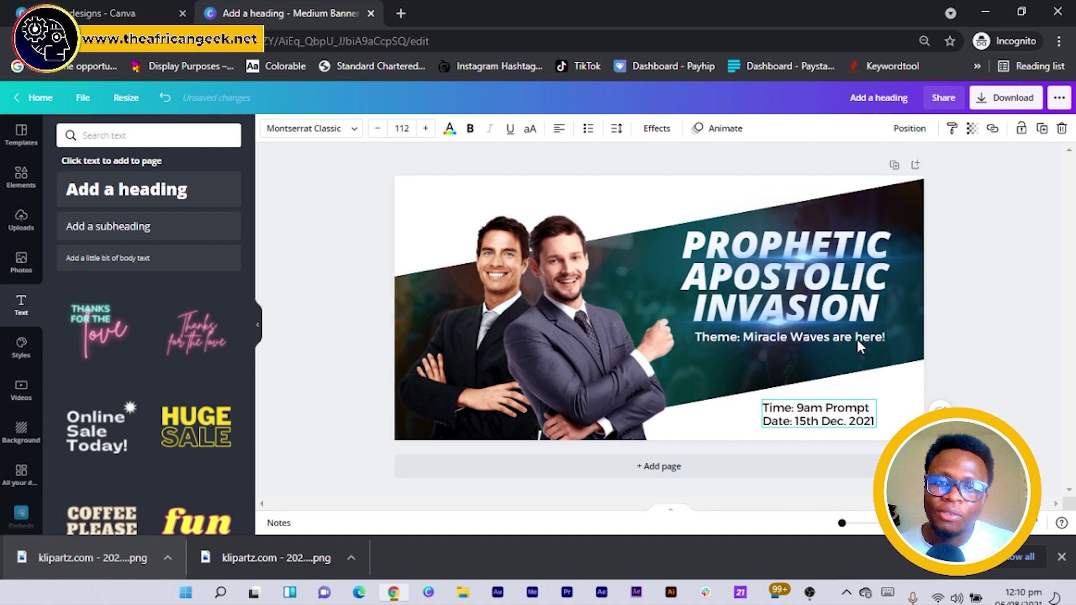
left_click(782, 420)
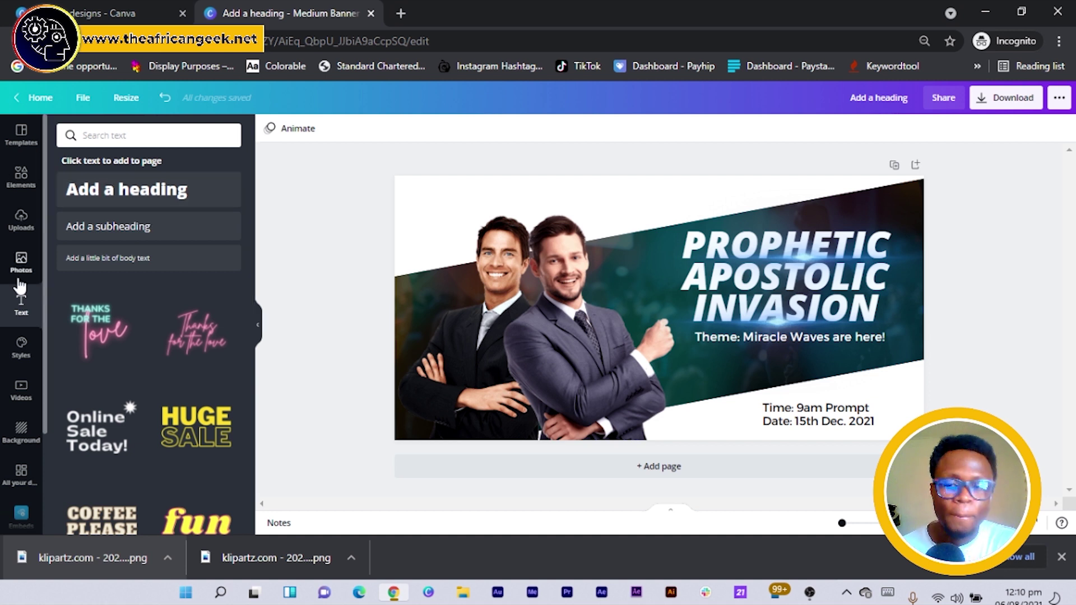
- Search the elements library for "logo"
left_click(19, 178)
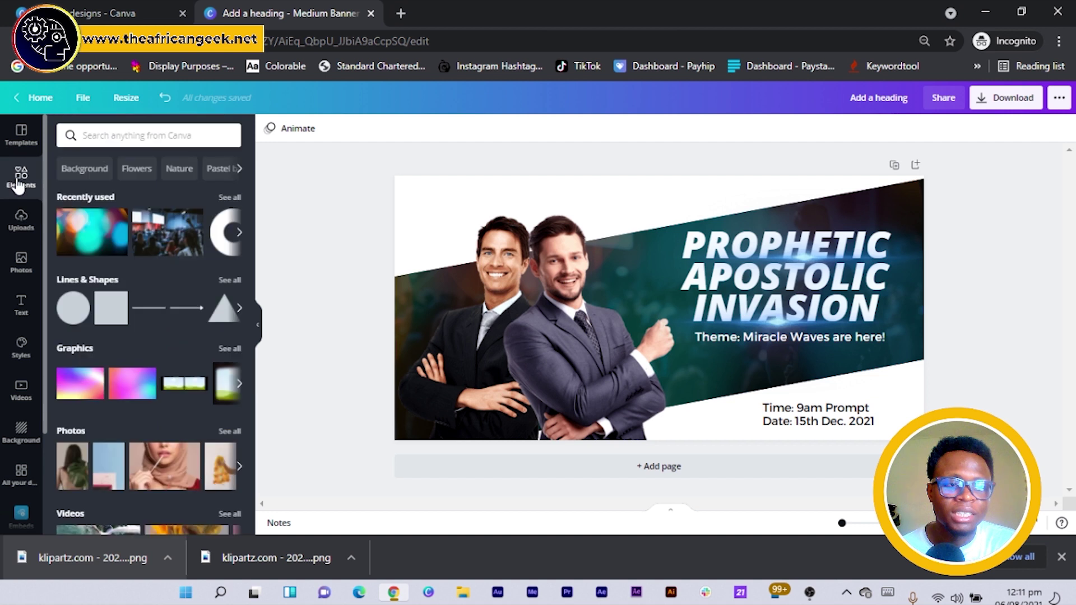
left_click(156, 134)
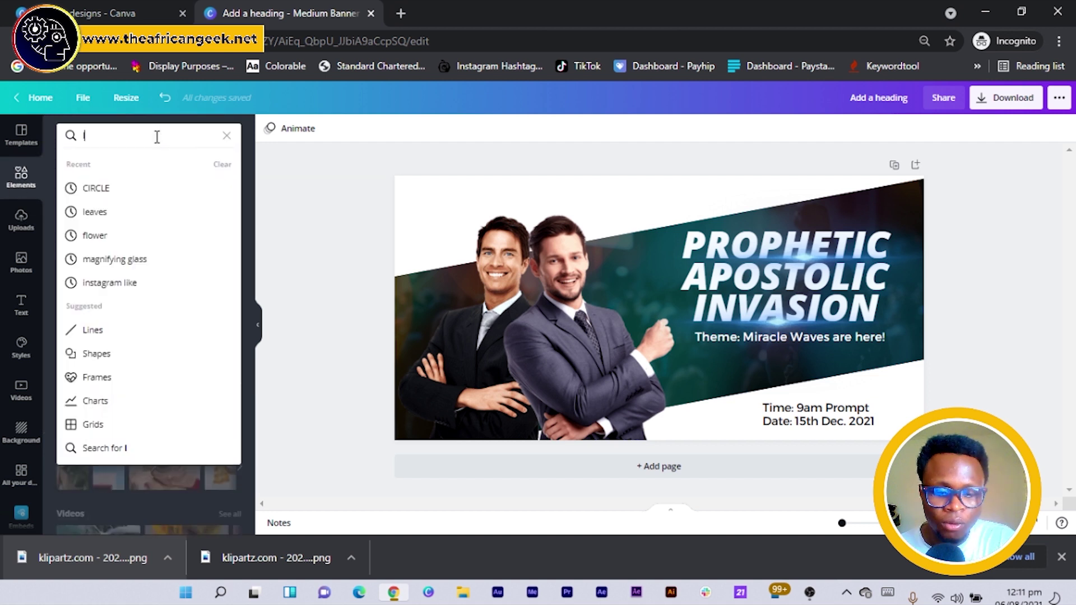
type("log")
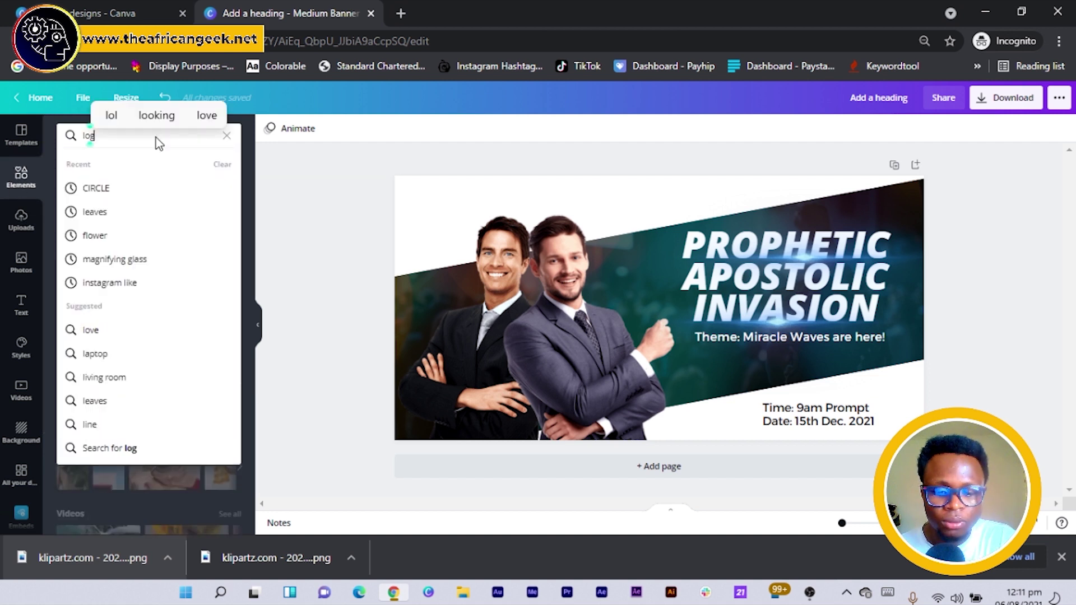
type("o")
key("Return")
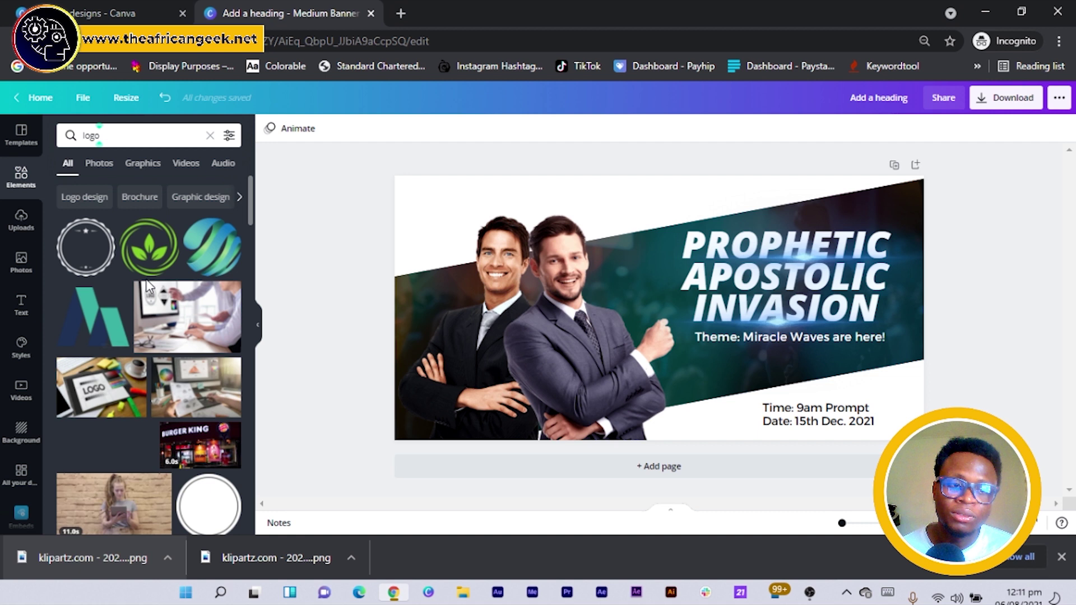
- Add the interlocking green and blue logo to the banner's upper-left white corner and scale it down to a small size
scroll(169, 390, "down", 5)
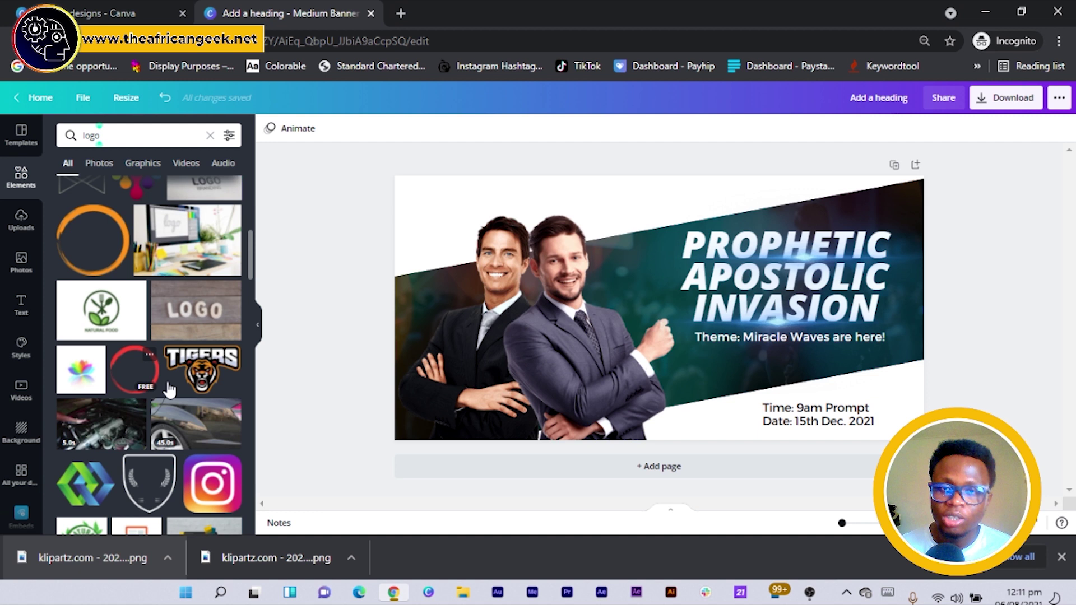
scroll(106, 281, "down", 4)
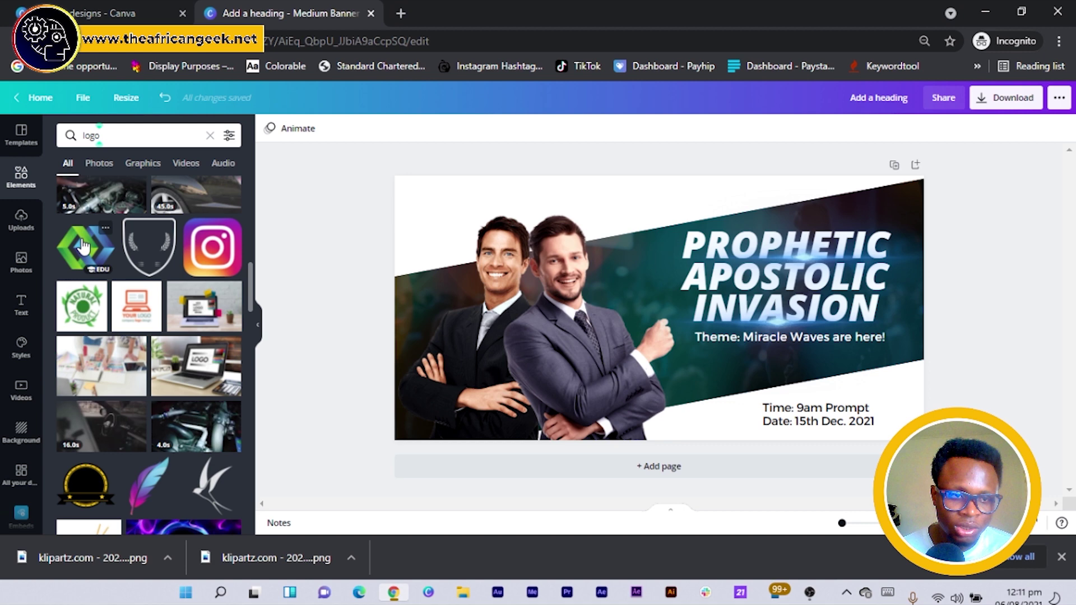
left_click_drag(83, 246, 619, 322)
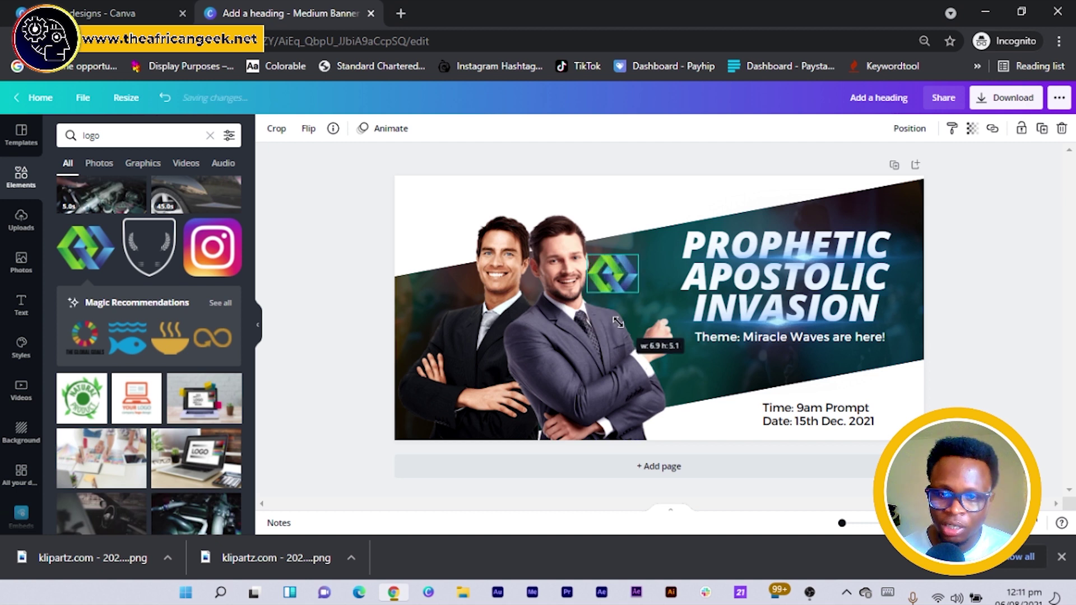
left_click_drag(613, 273, 437, 212)
left_click(307, 250)
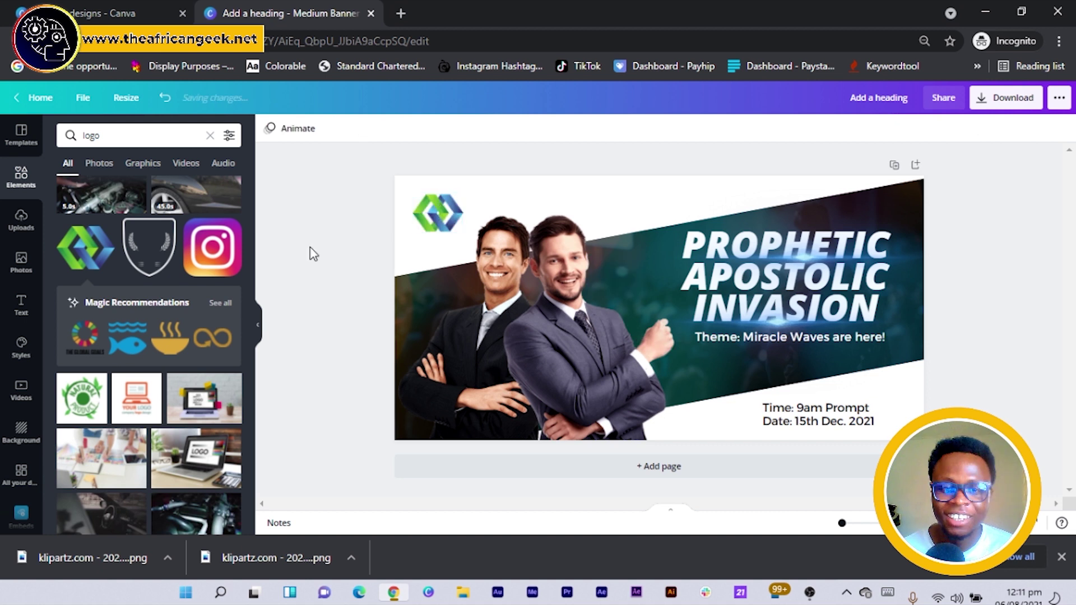
left_click(437, 213)
left_click_drag(463, 231, 452, 224)
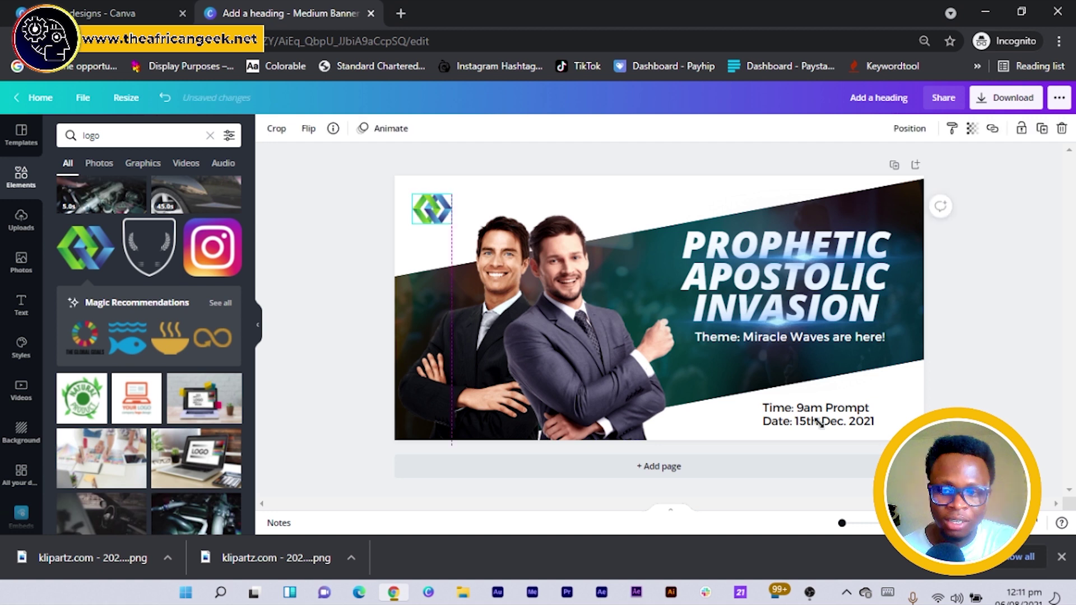
left_click(1003, 418)
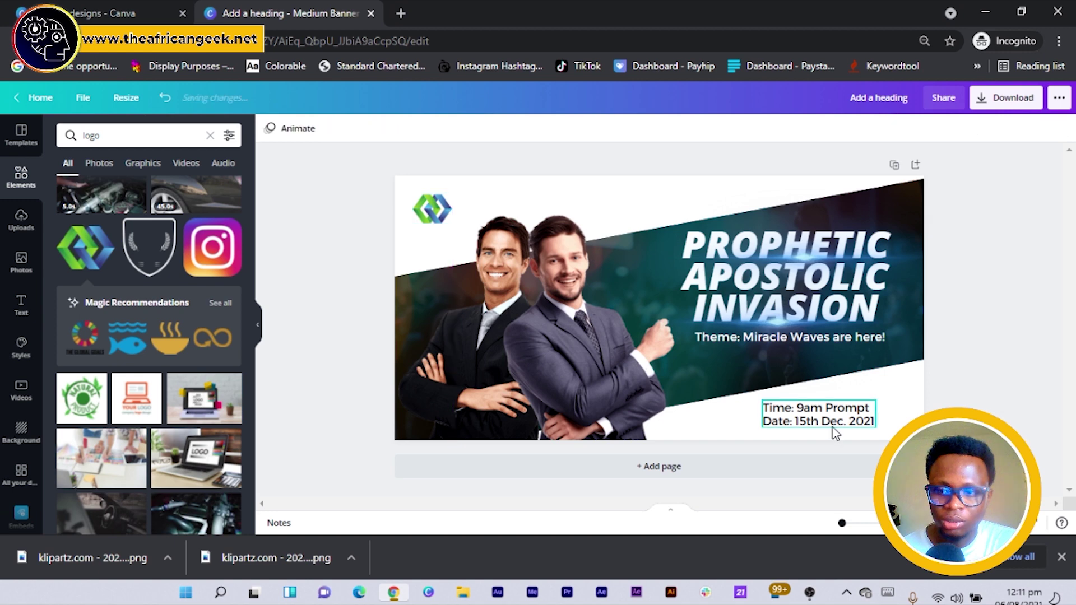
- Duplicate the time and date text beside the logo and change the copy to "Entrepreneurs Hub"
left_click_drag(833, 429, 523, 221)
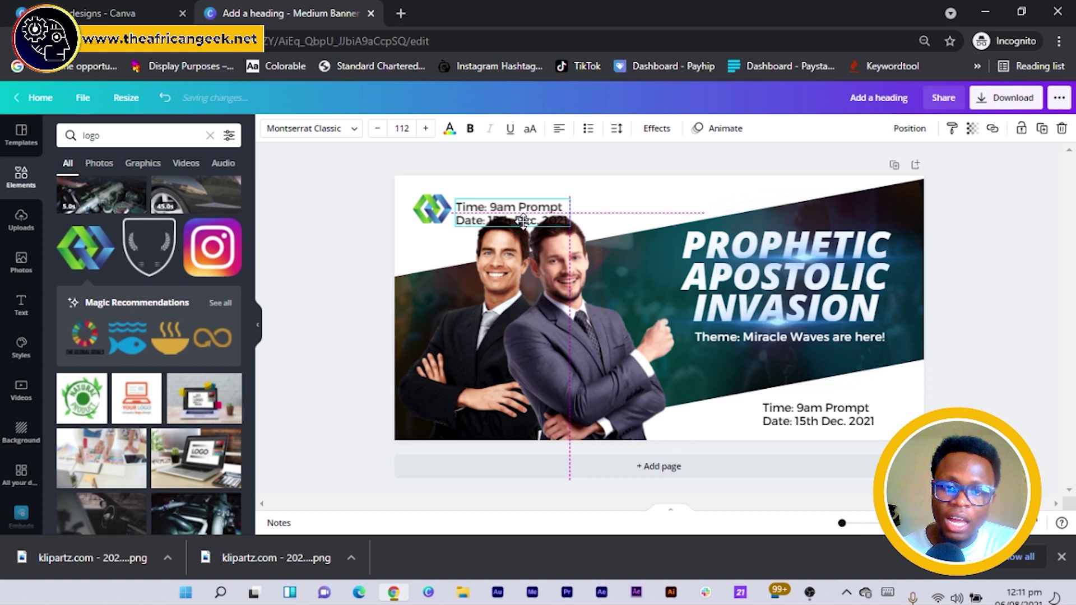
double_click(524, 221)
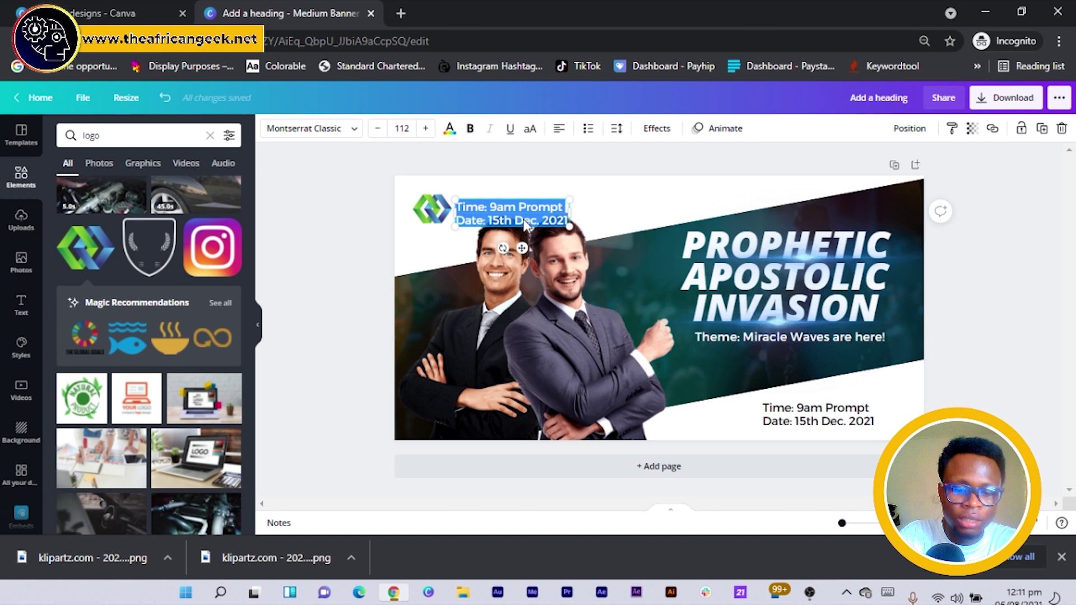
type("Entrepre")
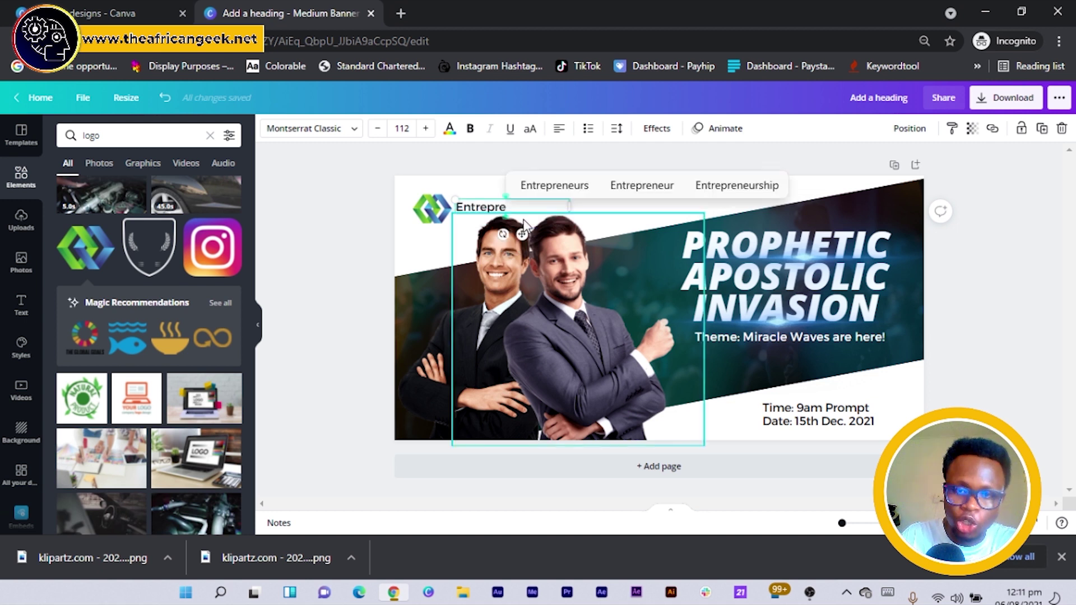
type("neurs")
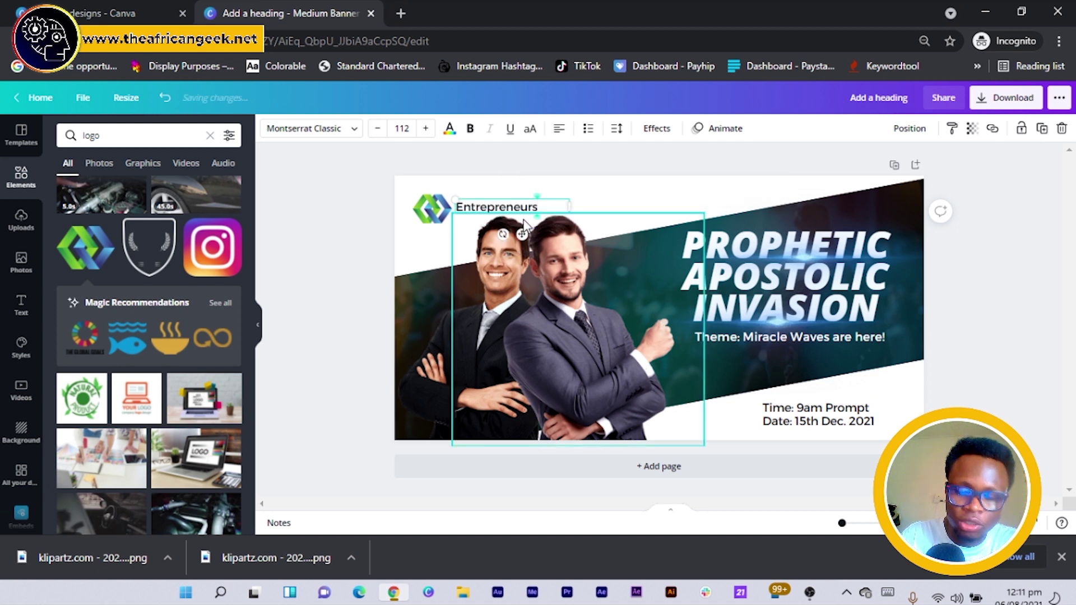
type(" Hub")
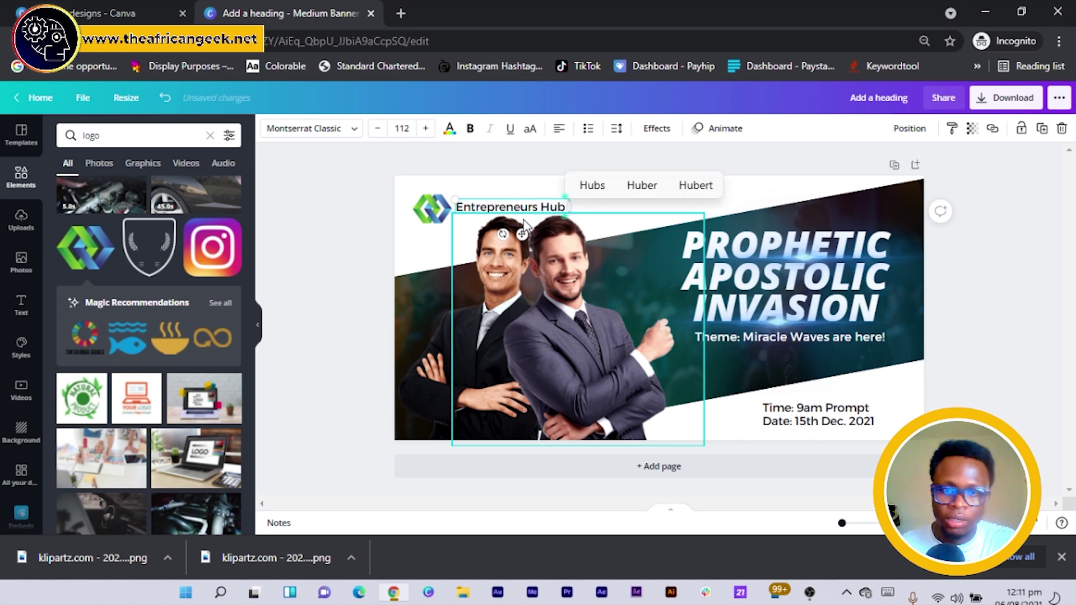
left_click(319, 363)
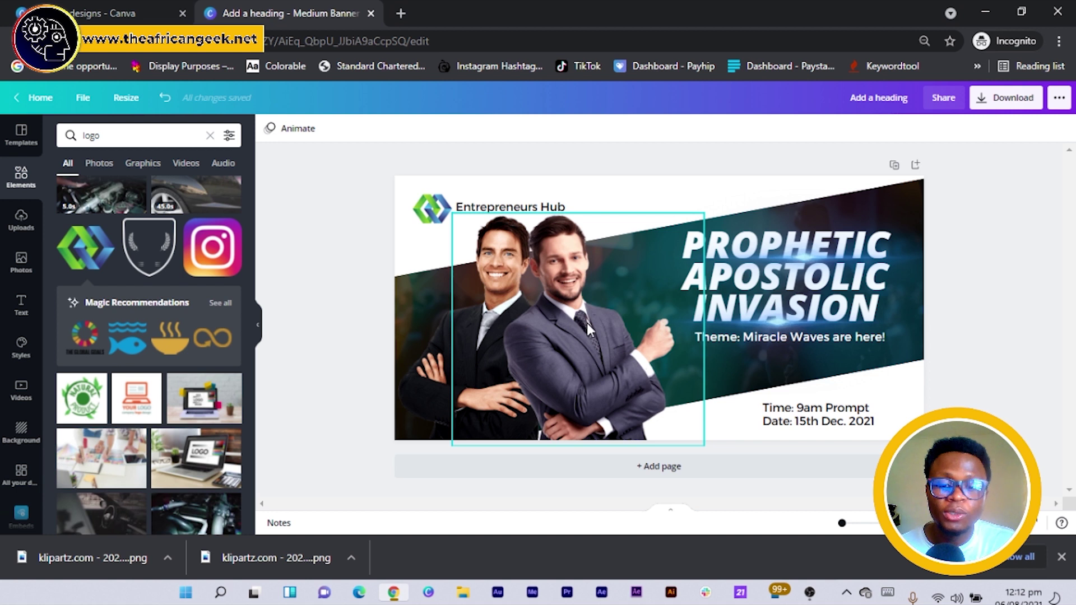
- Add a line, rotate it vertical, and shorten it to a small bar over the lower part of the left man's suit
key("l")
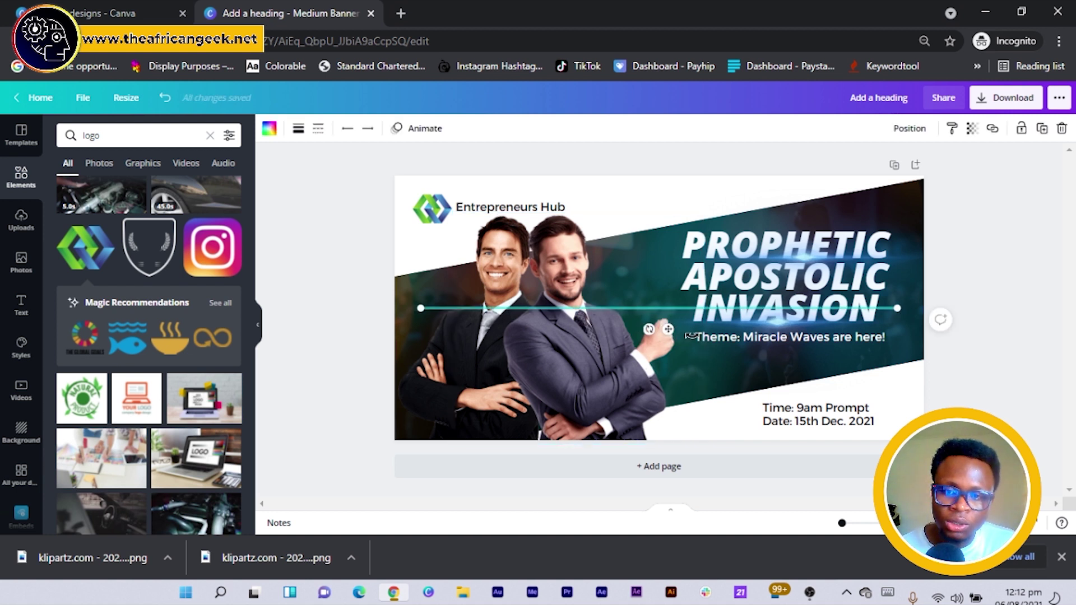
left_click_drag(688, 335, 660, 452)
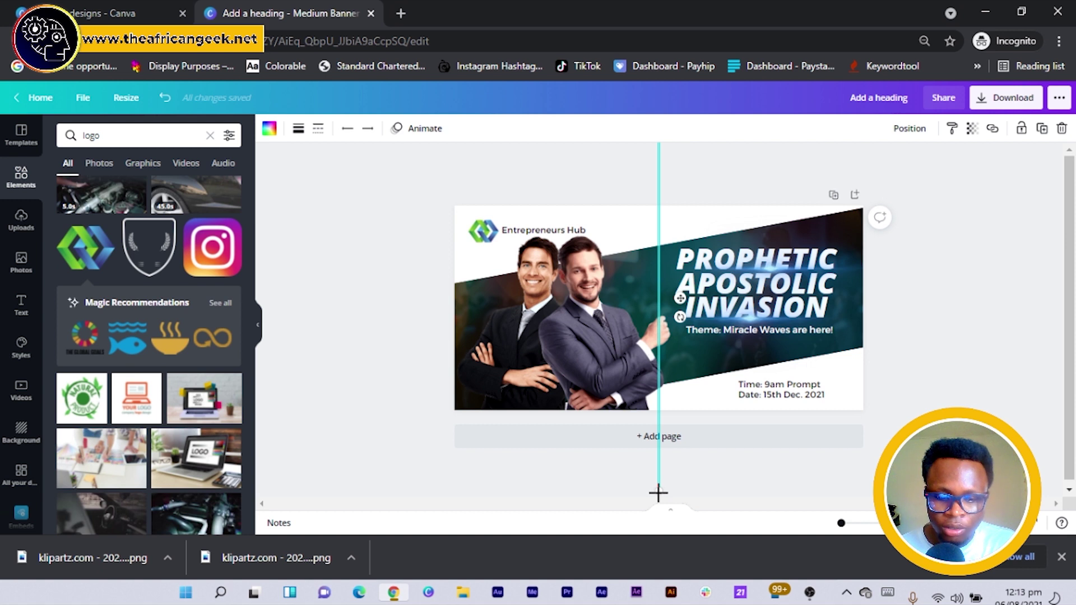
left_click_drag(659, 493, 495, 370)
scroll(453, 360, "up", 3)
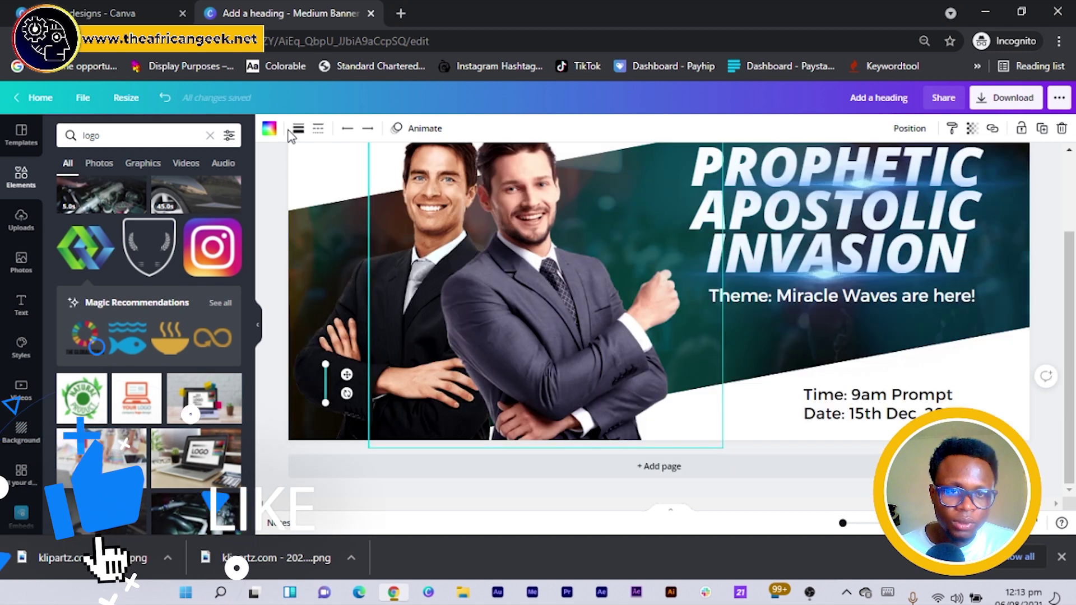
- Set the short vertical line's weight to 15 and recolor it with the medium blue from the photo colors
left_click(298, 128)
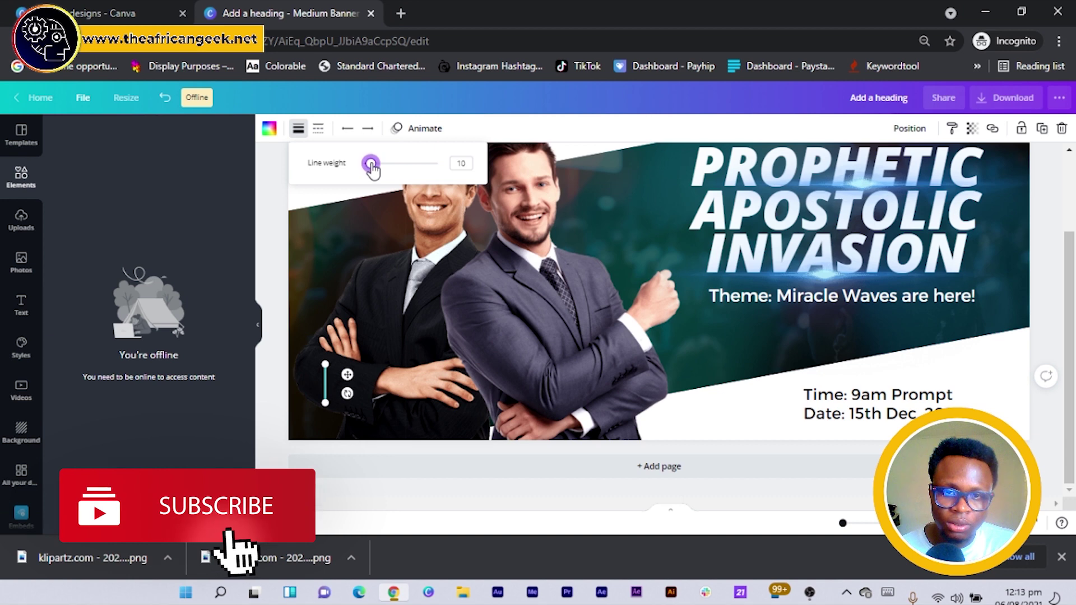
left_click_drag(371, 165, 375, 164)
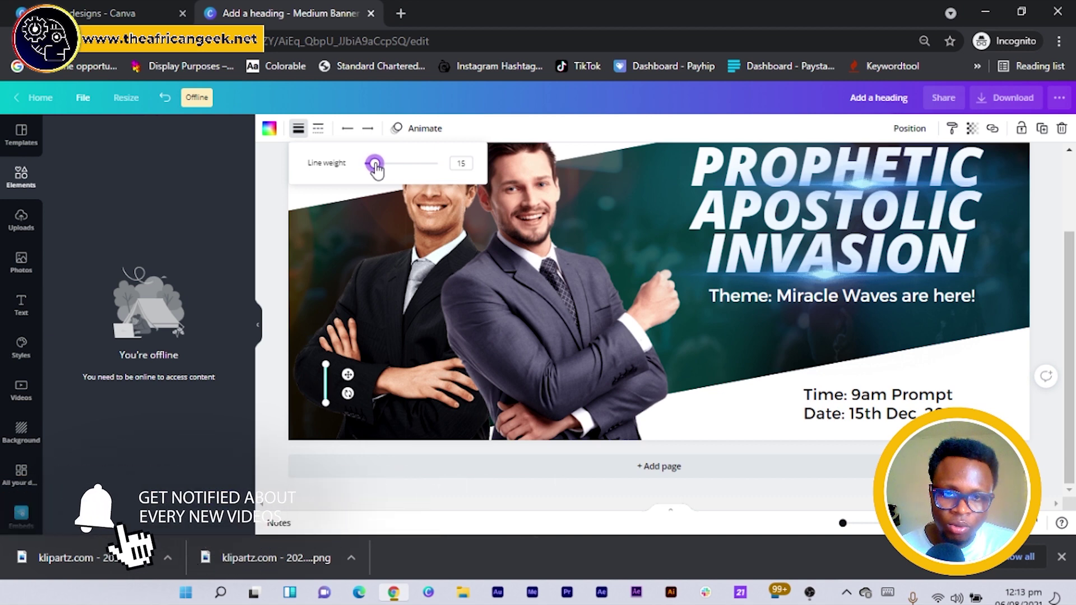
left_click(269, 129)
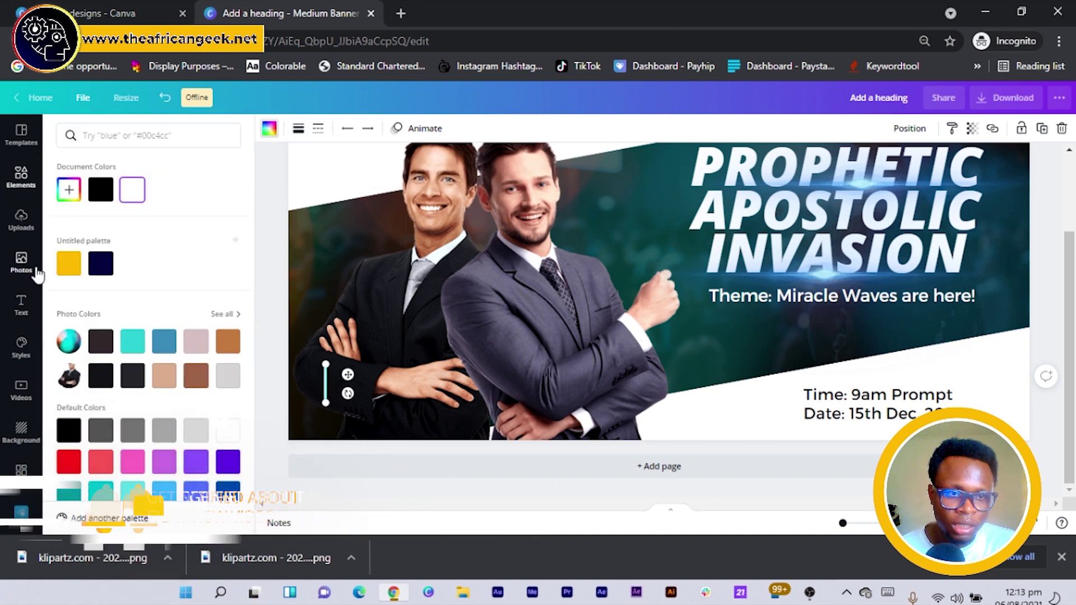
left_click(78, 267)
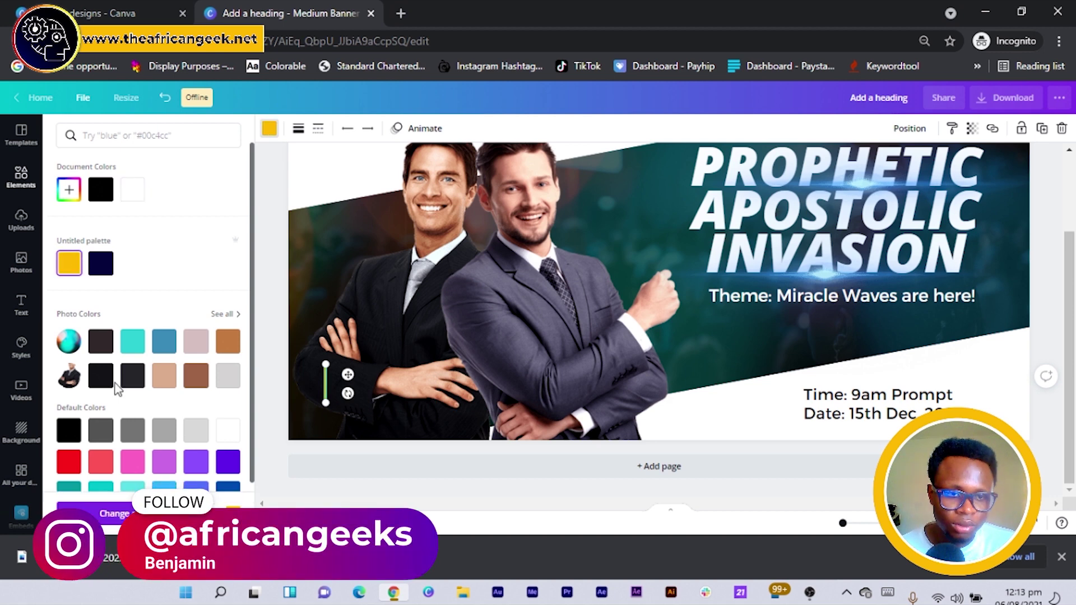
left_click(164, 341)
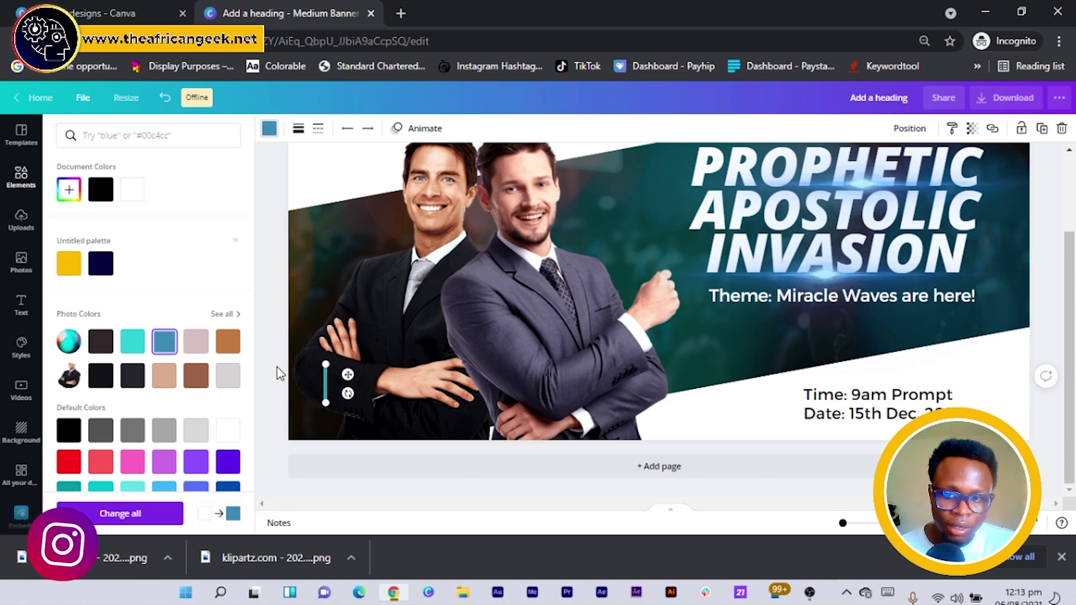
left_click(871, 400)
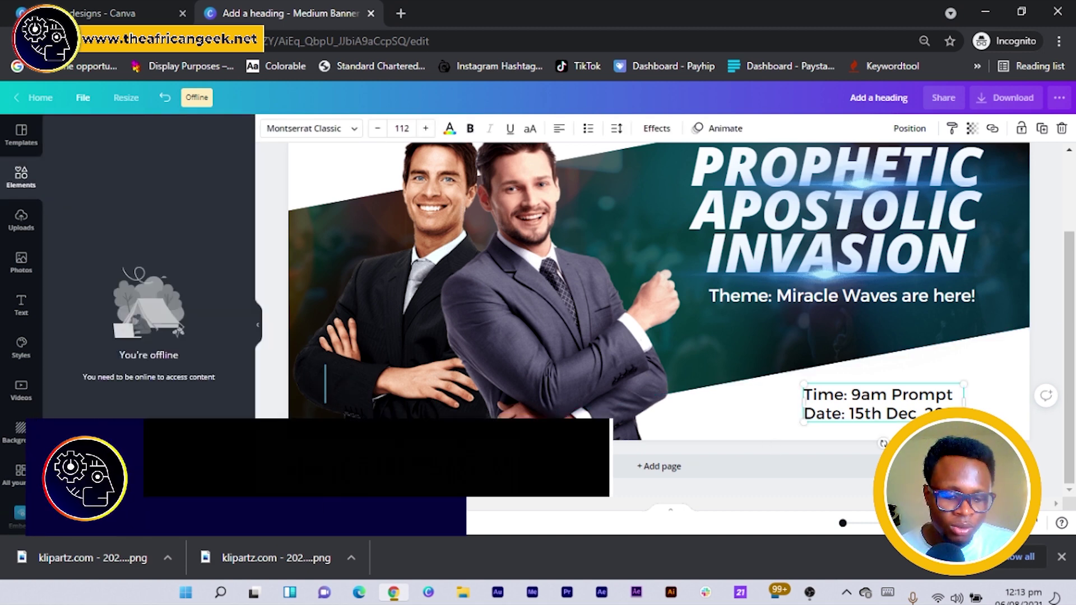
left_click(324, 374)
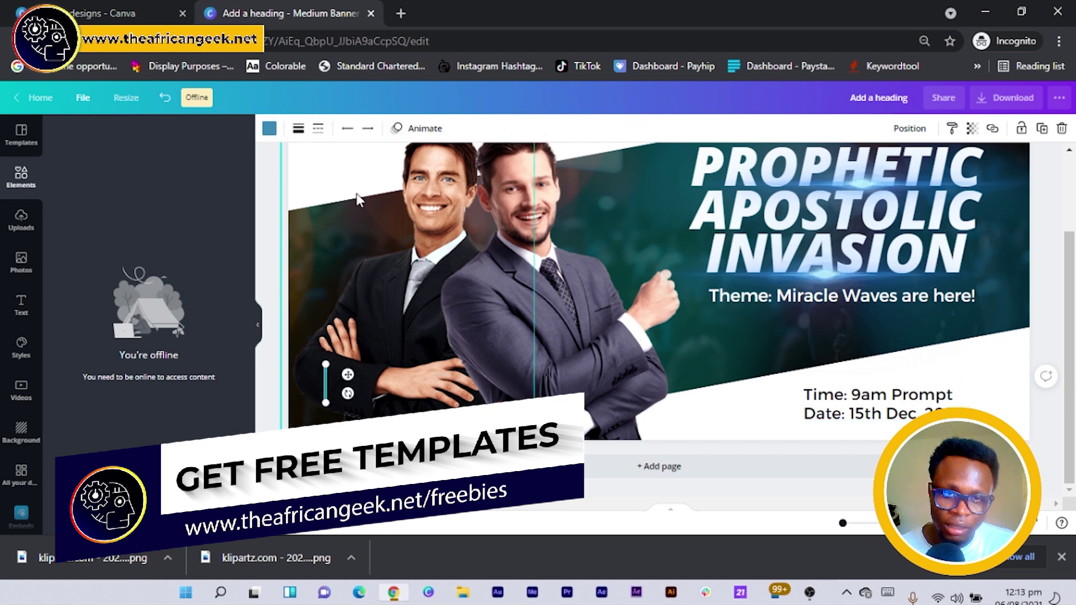
- Set the short vertical line's weight to 40 and apply the first solid line style
left_click(307, 134)
left_click_drag(374, 164, 395, 171)
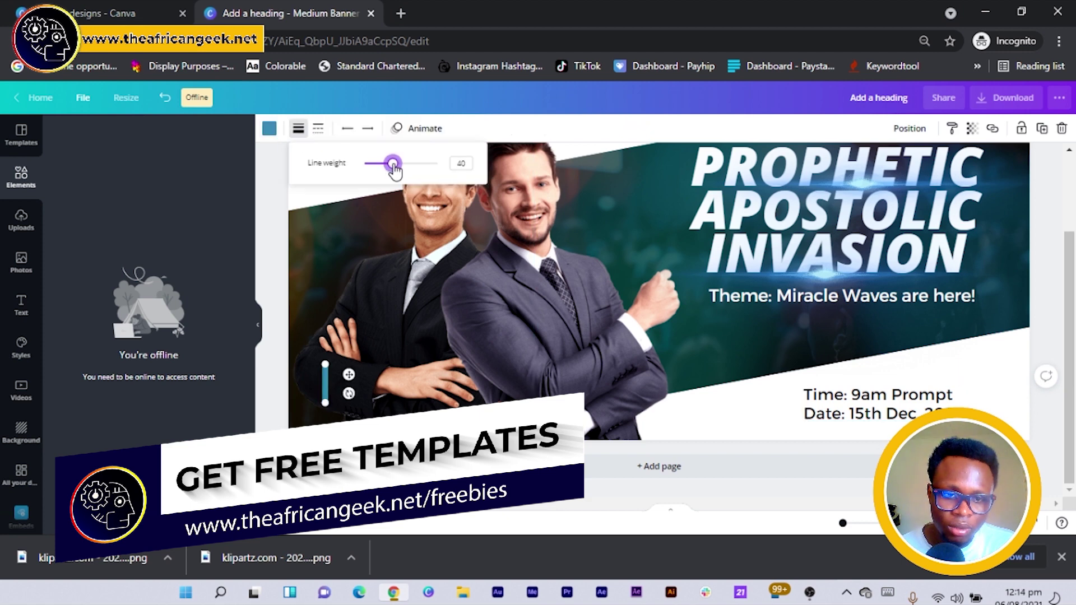
left_click(318, 128)
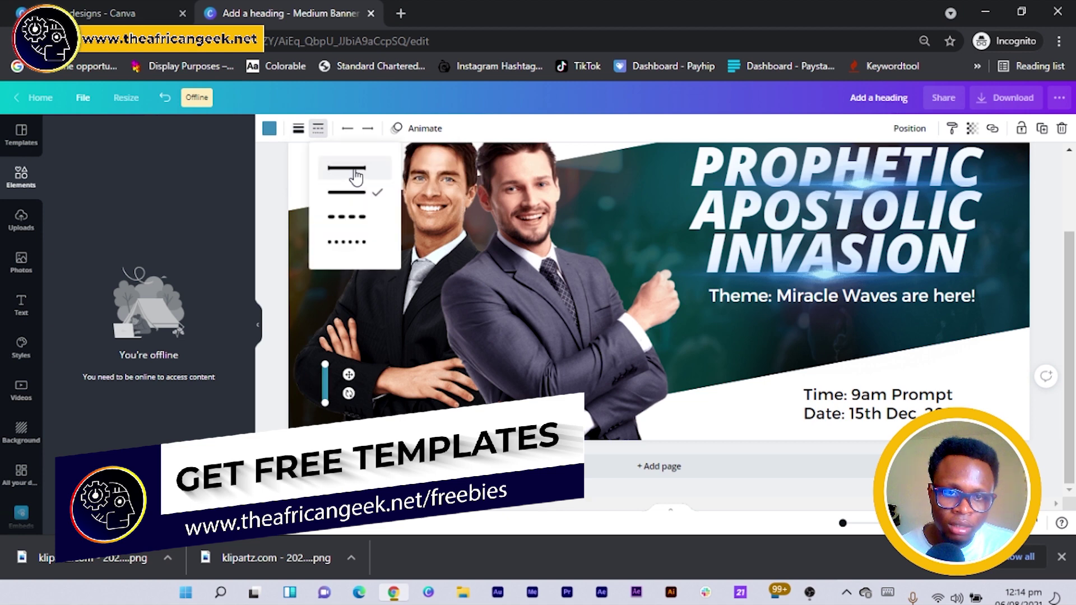
left_click(356, 177)
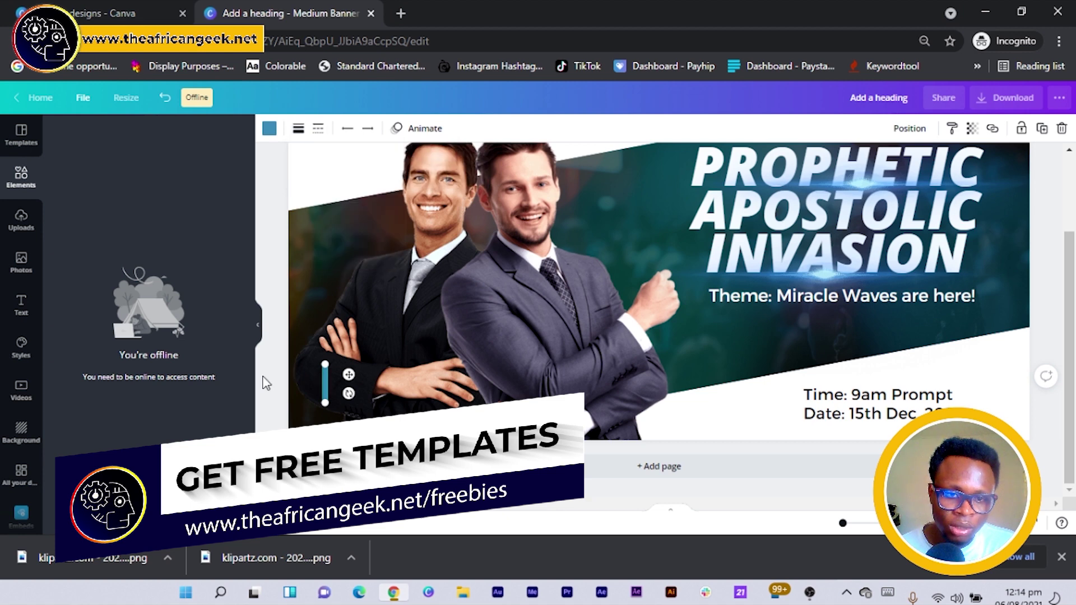
left_click(266, 384)
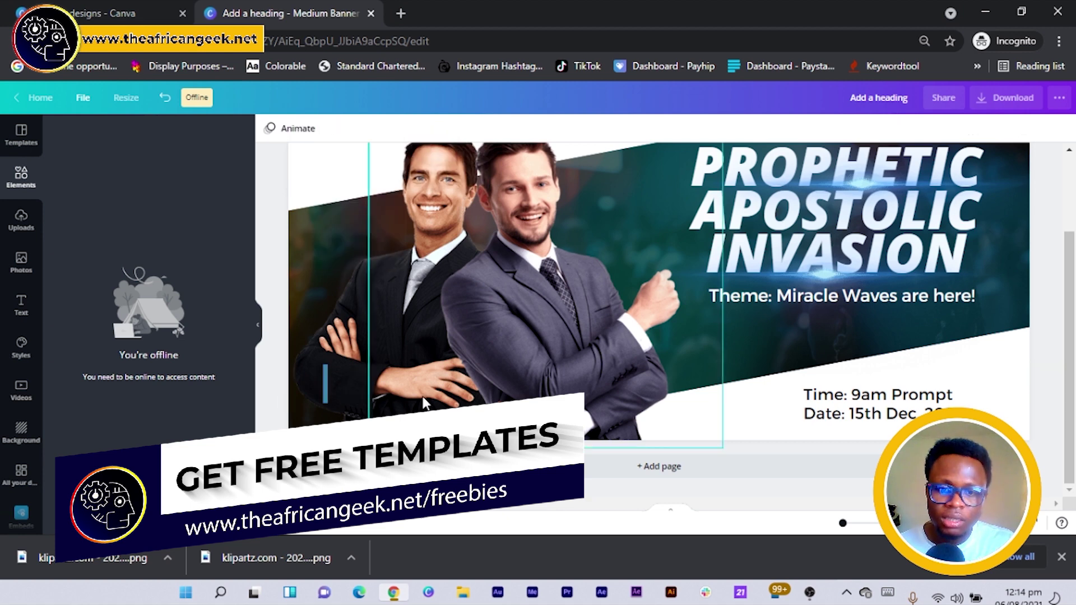
- Add a small white rectangle directly beside the vertical blue bar and match its height to the bar
left_click(447, 380)
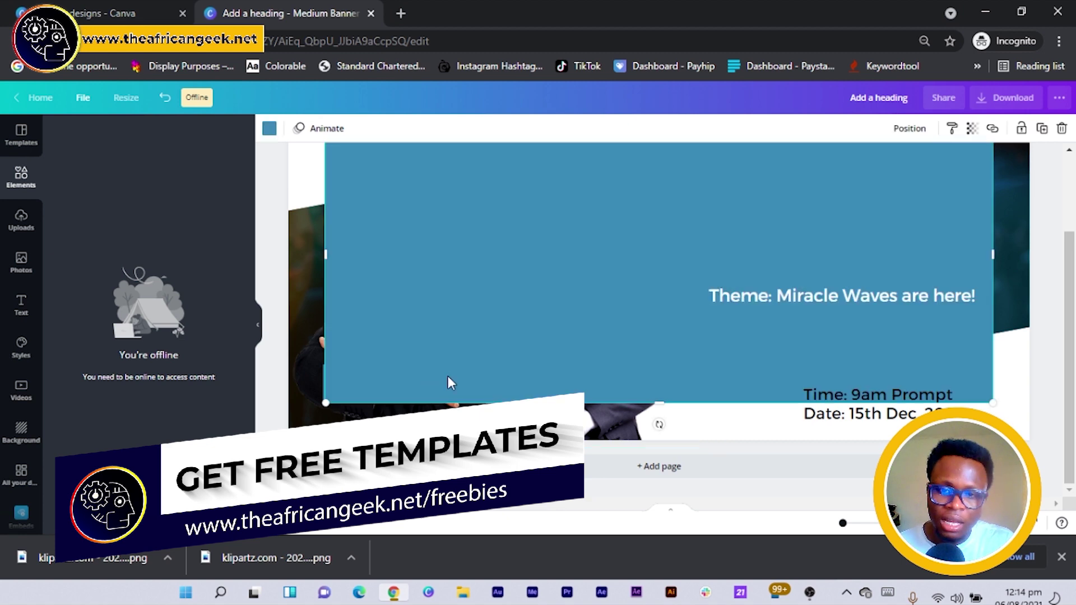
left_click_drag(640, 266, 670, 307)
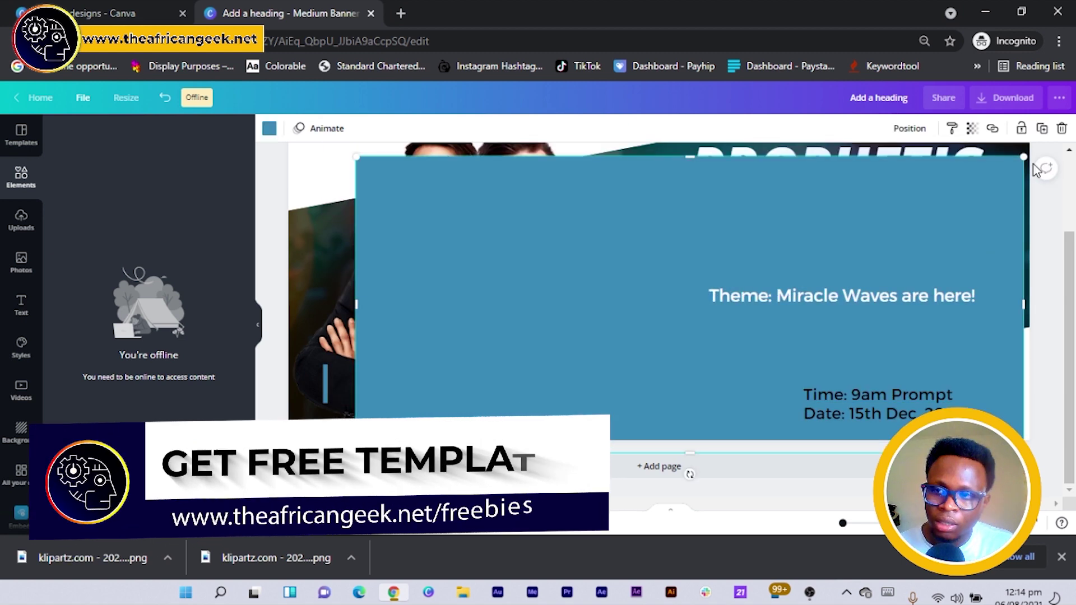
left_click_drag(1024, 146, 516, 381)
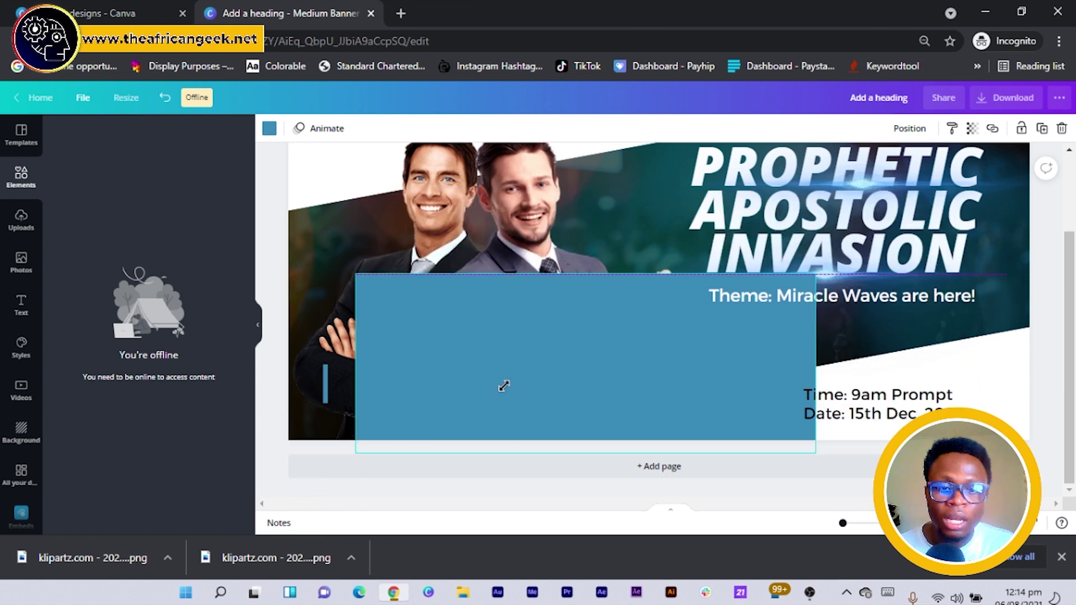
left_click_drag(504, 388, 503, 385)
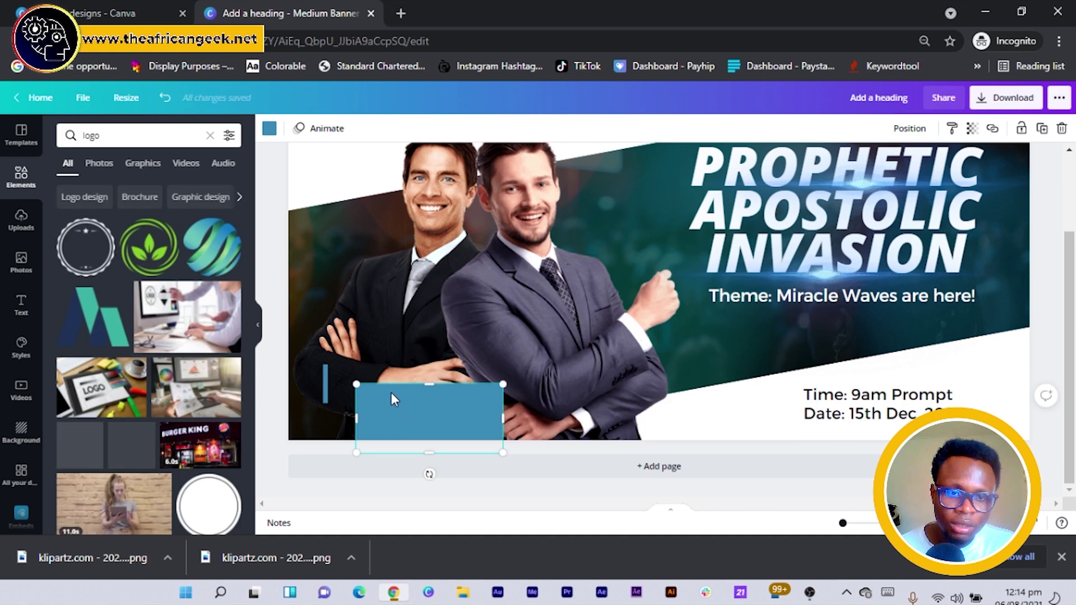
left_click_drag(391, 394, 390, 387)
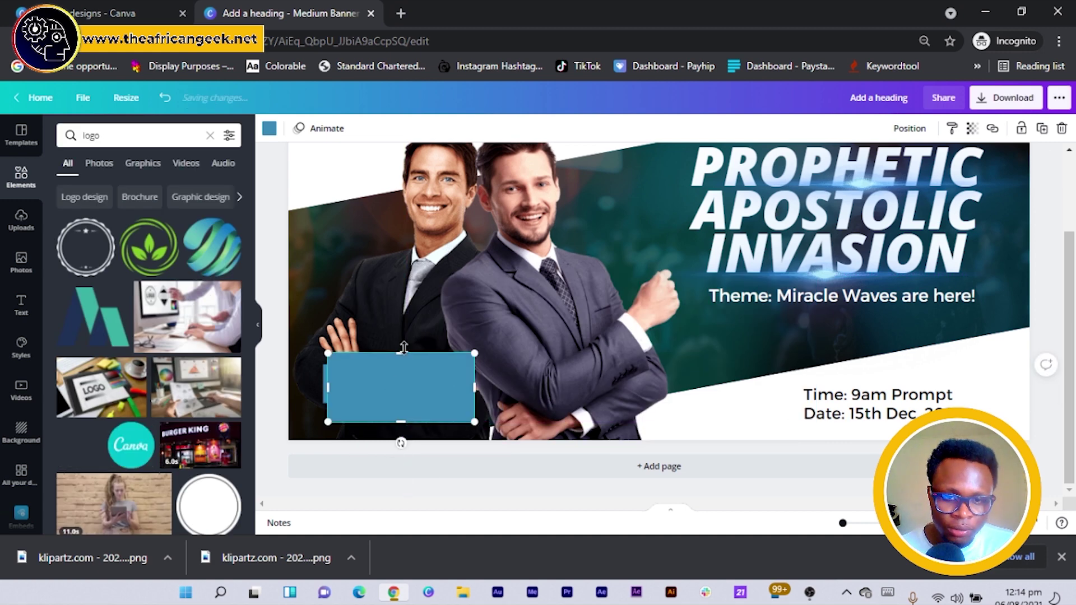
left_click_drag(403, 348, 403, 368)
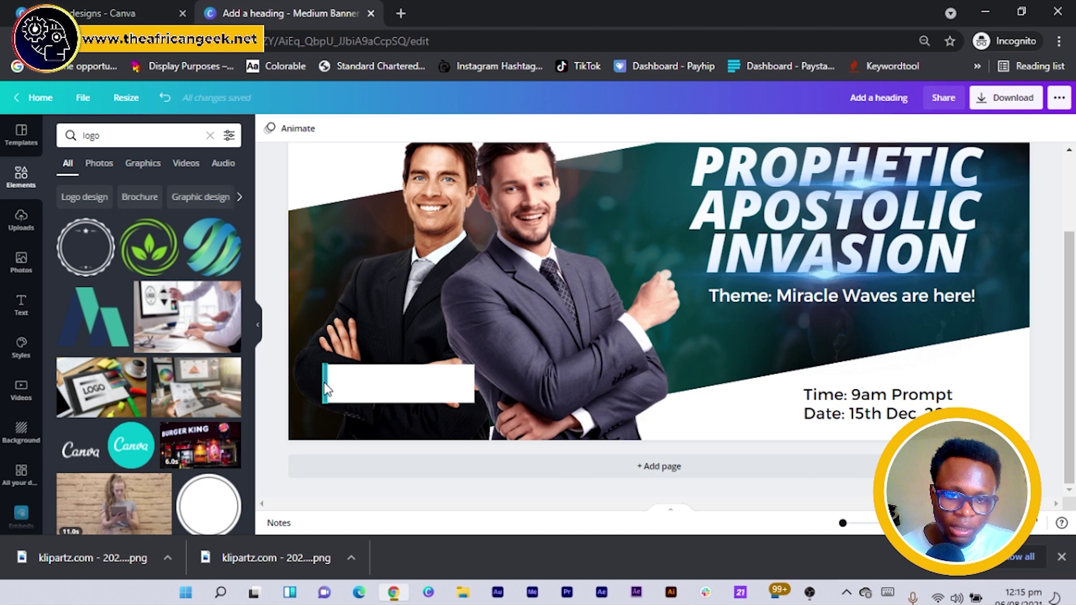
- Scale the blue bar and white rectangle down together to about three quarters of their size
left_click(452, 381)
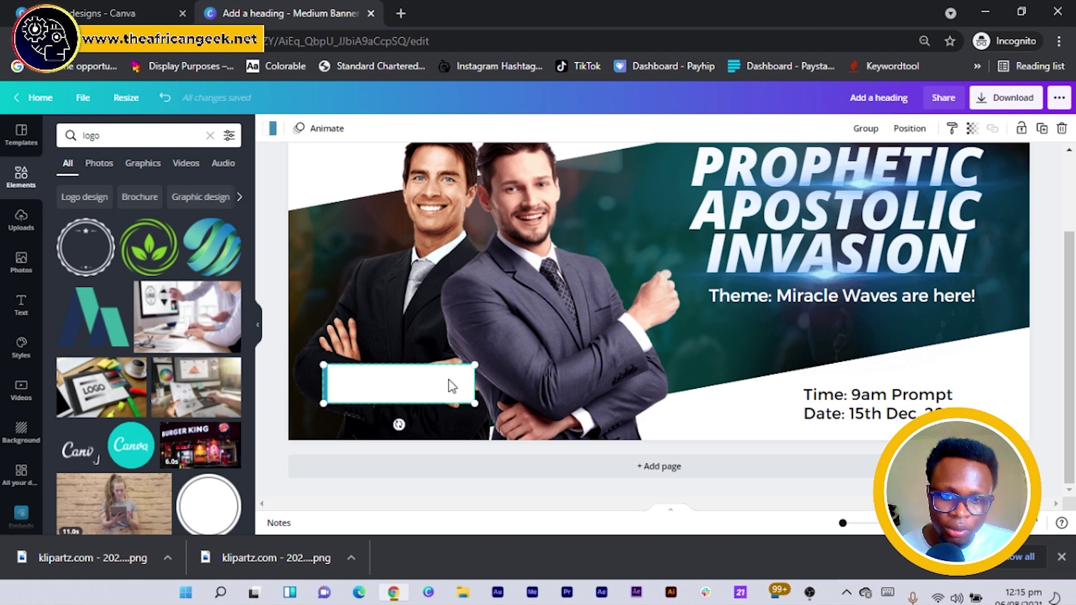
left_click_drag(475, 365, 420, 387)
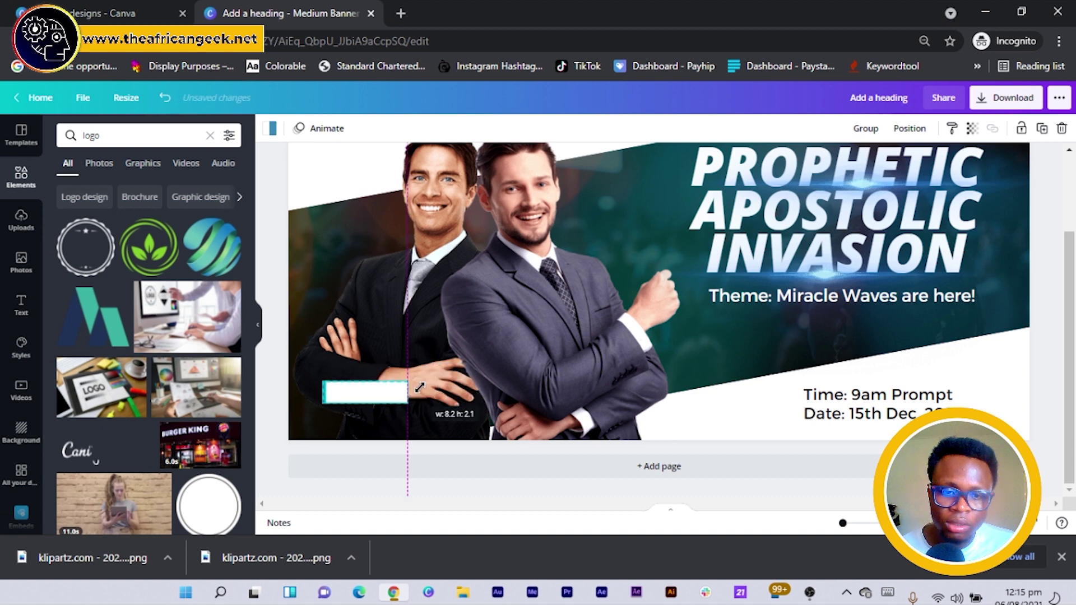
left_click_drag(420, 387, 443, 374)
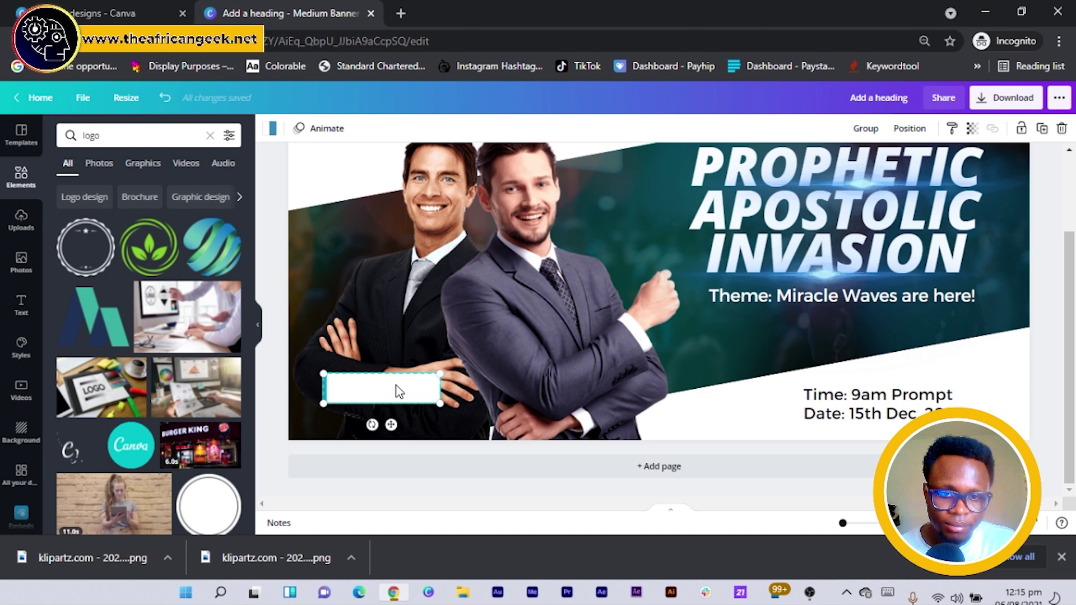
- Set the white rectangle's transparency to 59 and duplicate the bar and rectangle over the lower part of the right man's suit
left_click(972, 128)
left_click_drag(930, 163, 904, 164)
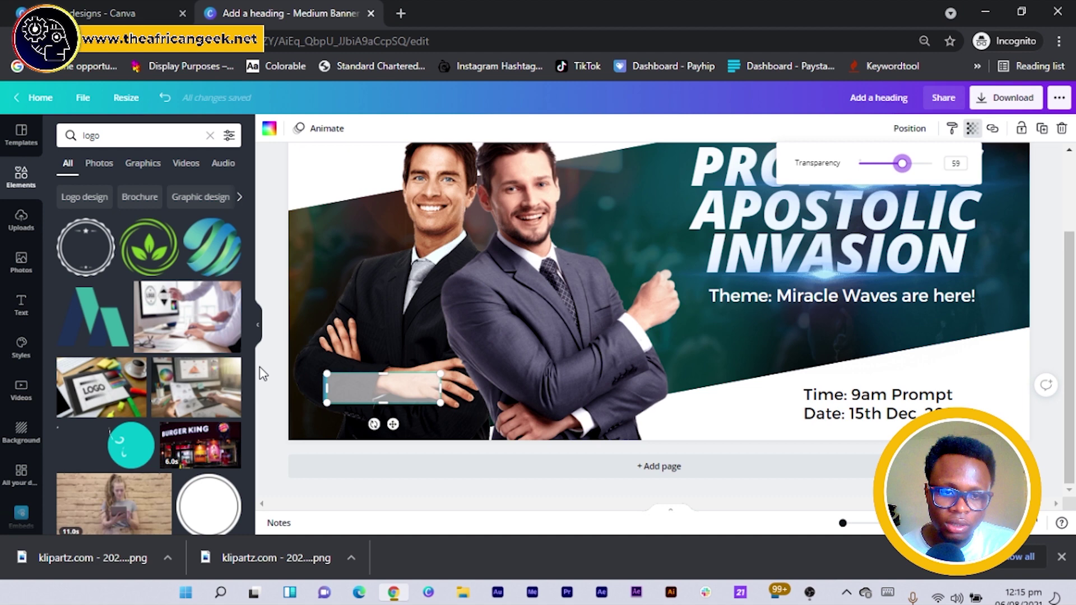
left_click_drag(381, 388, 569, 392)
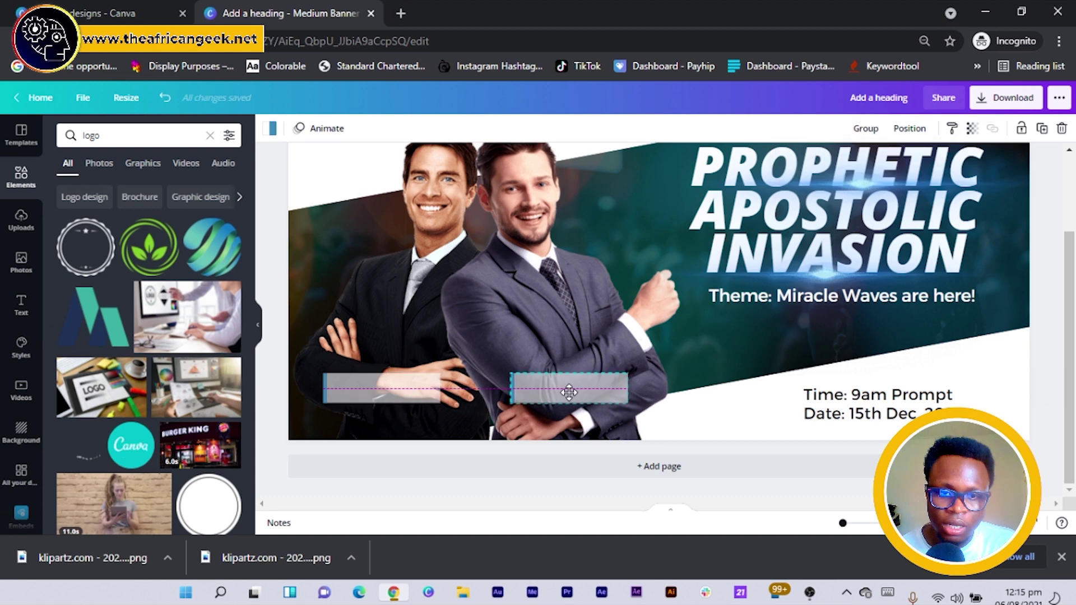
left_click_drag(569, 392, 569, 388)
- Duplicate the time and date text onto the left man's nameplate, replace it with the speaker's full name, and reduce its font size to 105
left_click(870, 411)
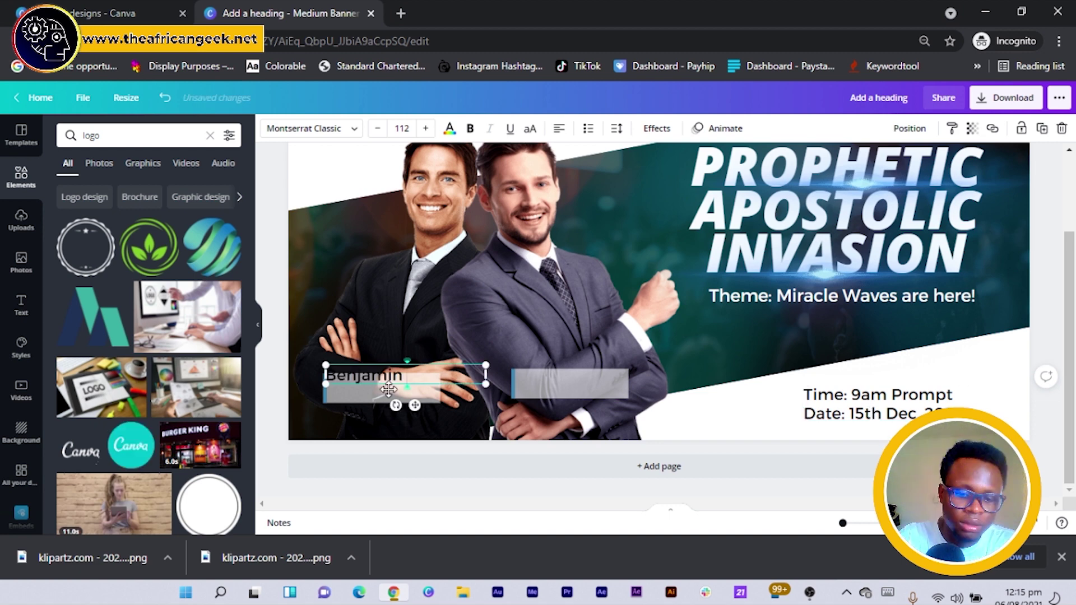
type("Tim")
left_click(381, 129)
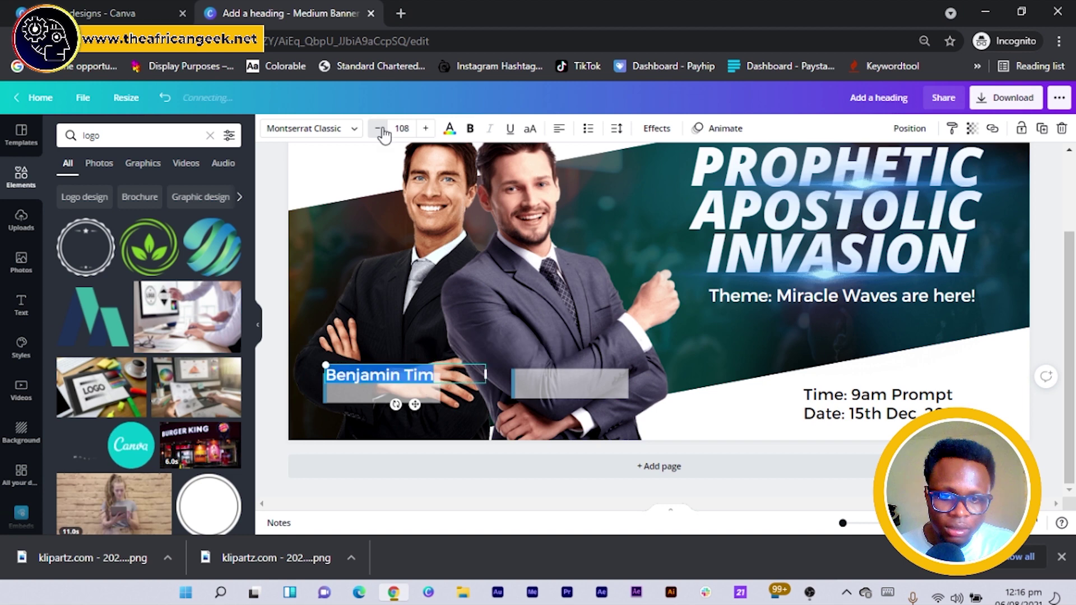
left_click(379, 128)
left_click(379, 129)
left_click(379, 128)
left_click_drag(415, 405, 423, 418)
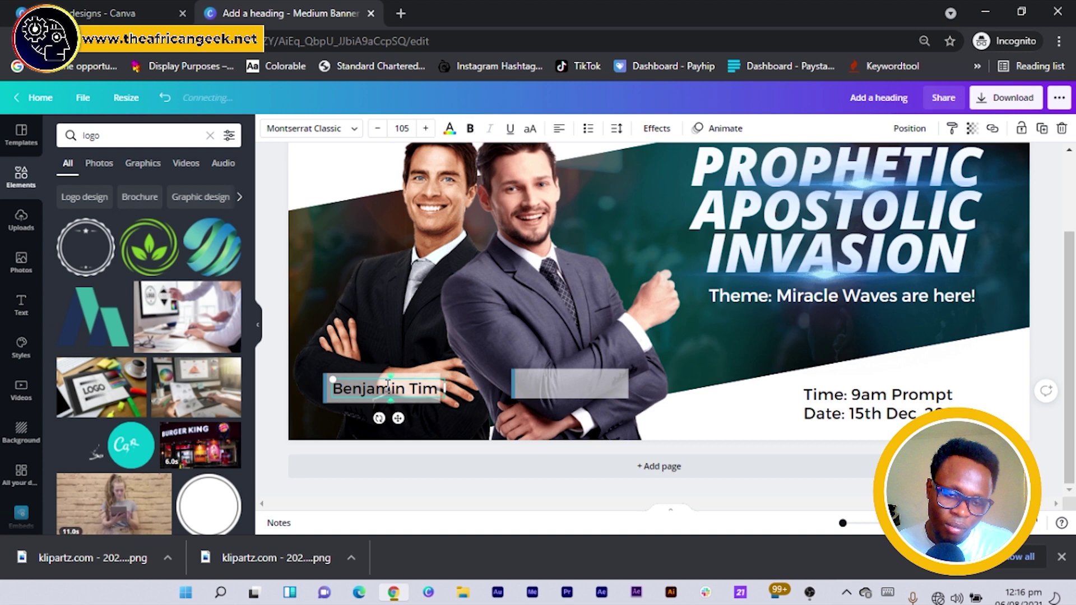
- Duplicate the speaker name text onto the nameplate over the right man's suit
left_click_drag(588, 386, 592, 386)
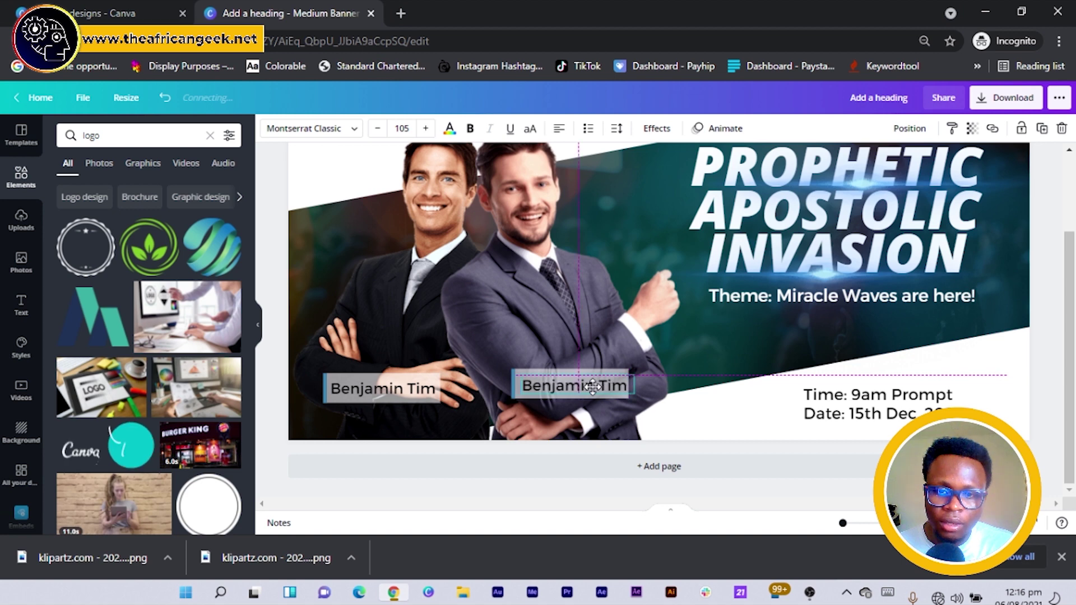